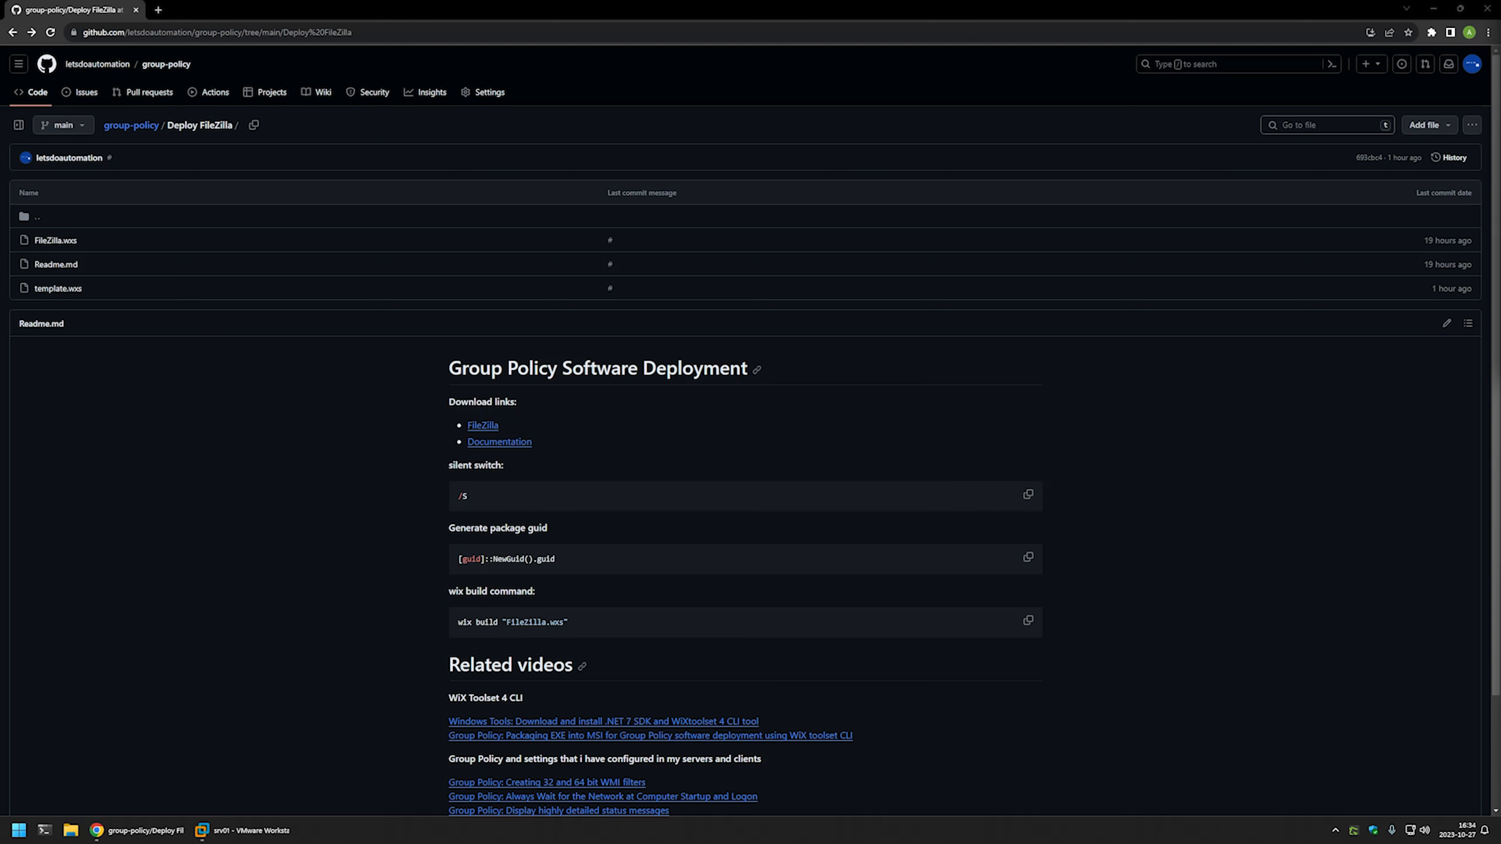
- Scroll the readme and highlight the Related videos, My windows server setup, and Group Policy links
scroll(787, 384, "down", 2)
left_click_drag(768, 765, 403, 563)
left_click(897, 695)
left_click_drag(766, 777, 429, 709)
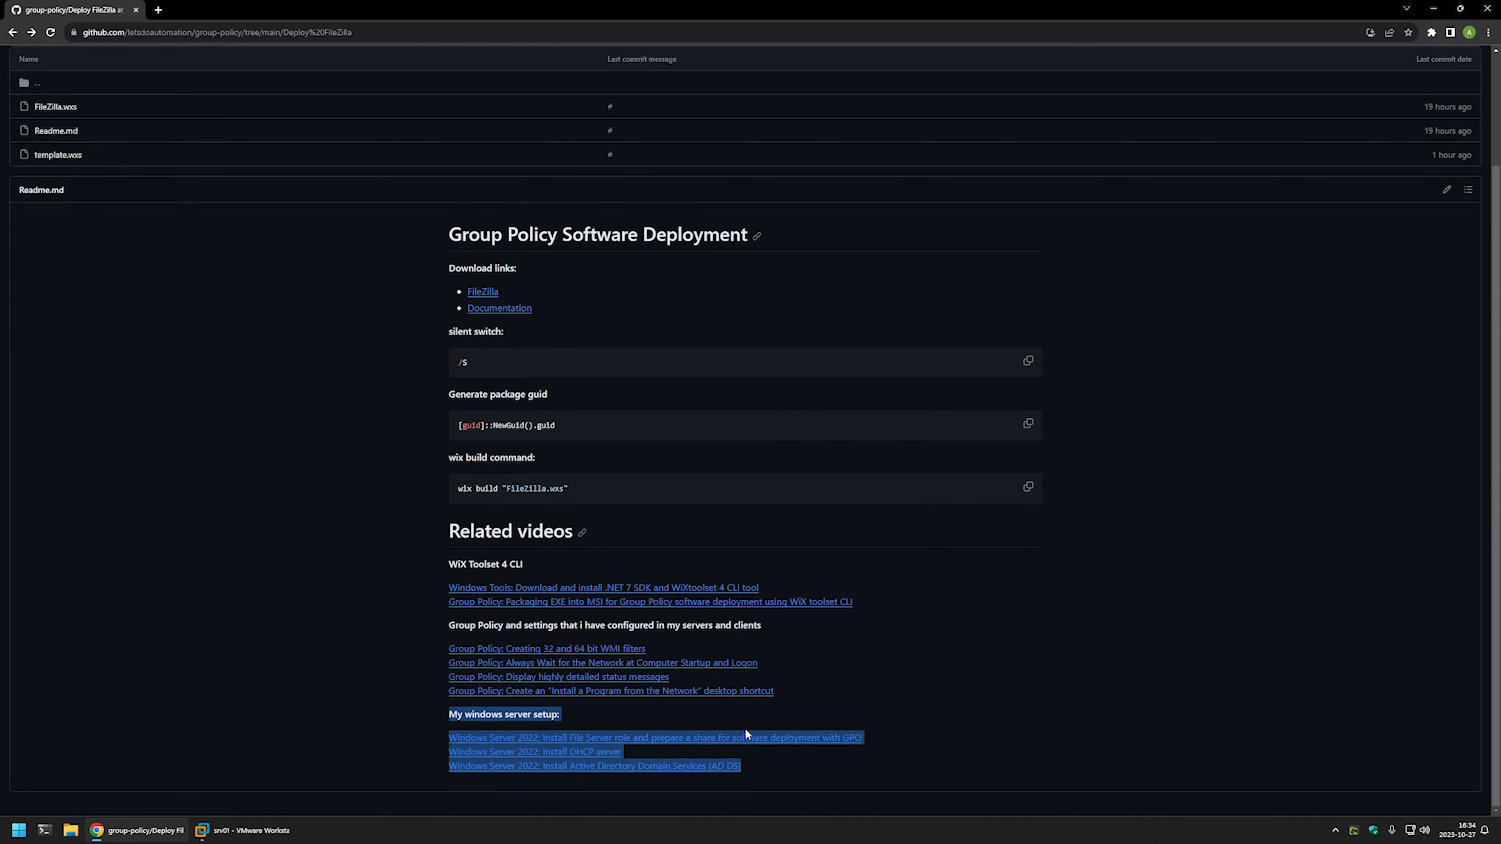
left_click(806, 710)
left_click_drag(817, 698, 423, 623)
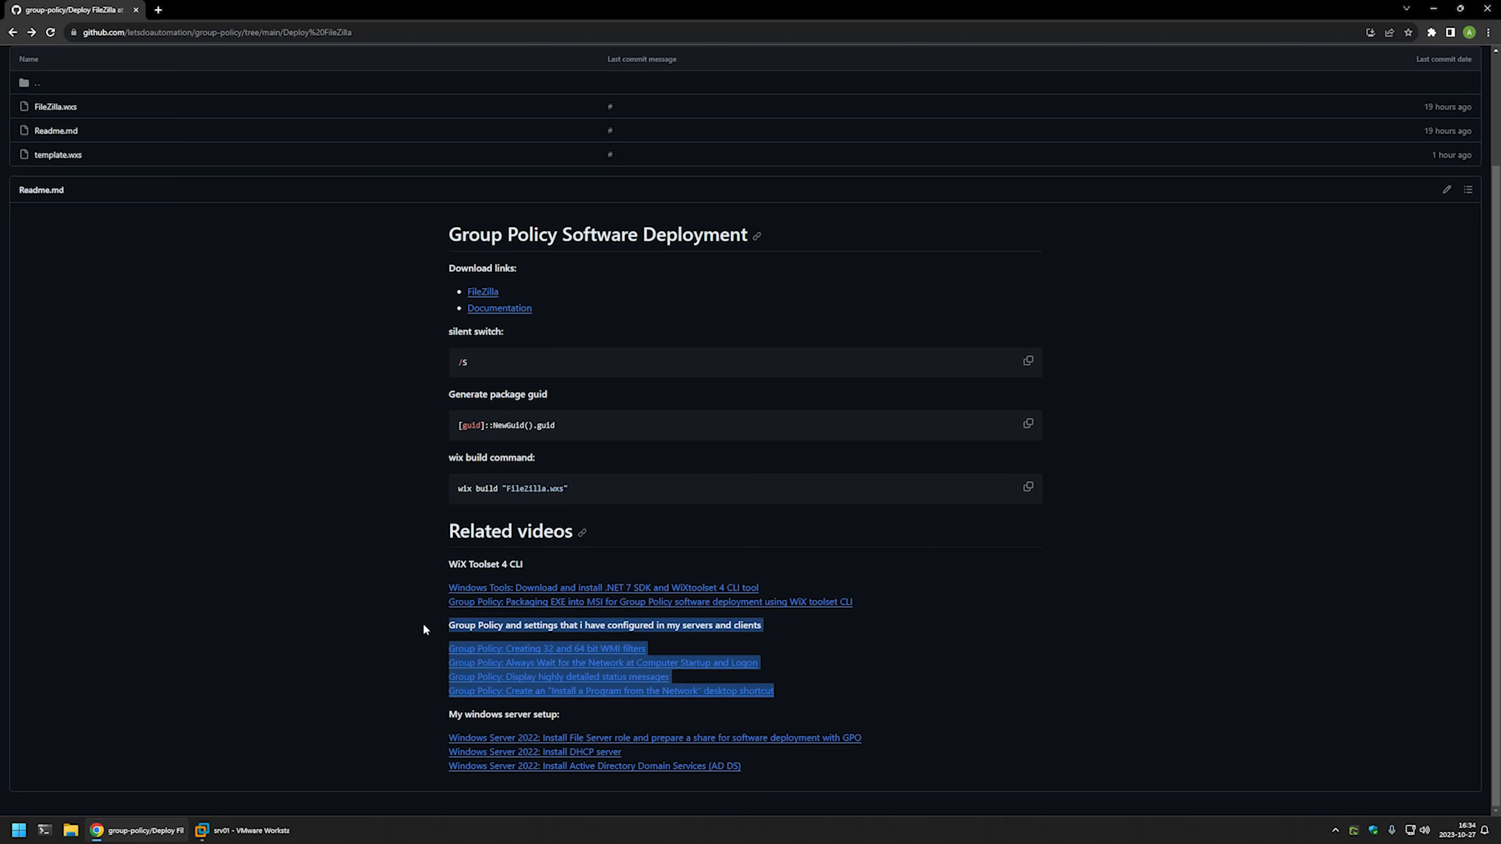
left_click(780, 634)
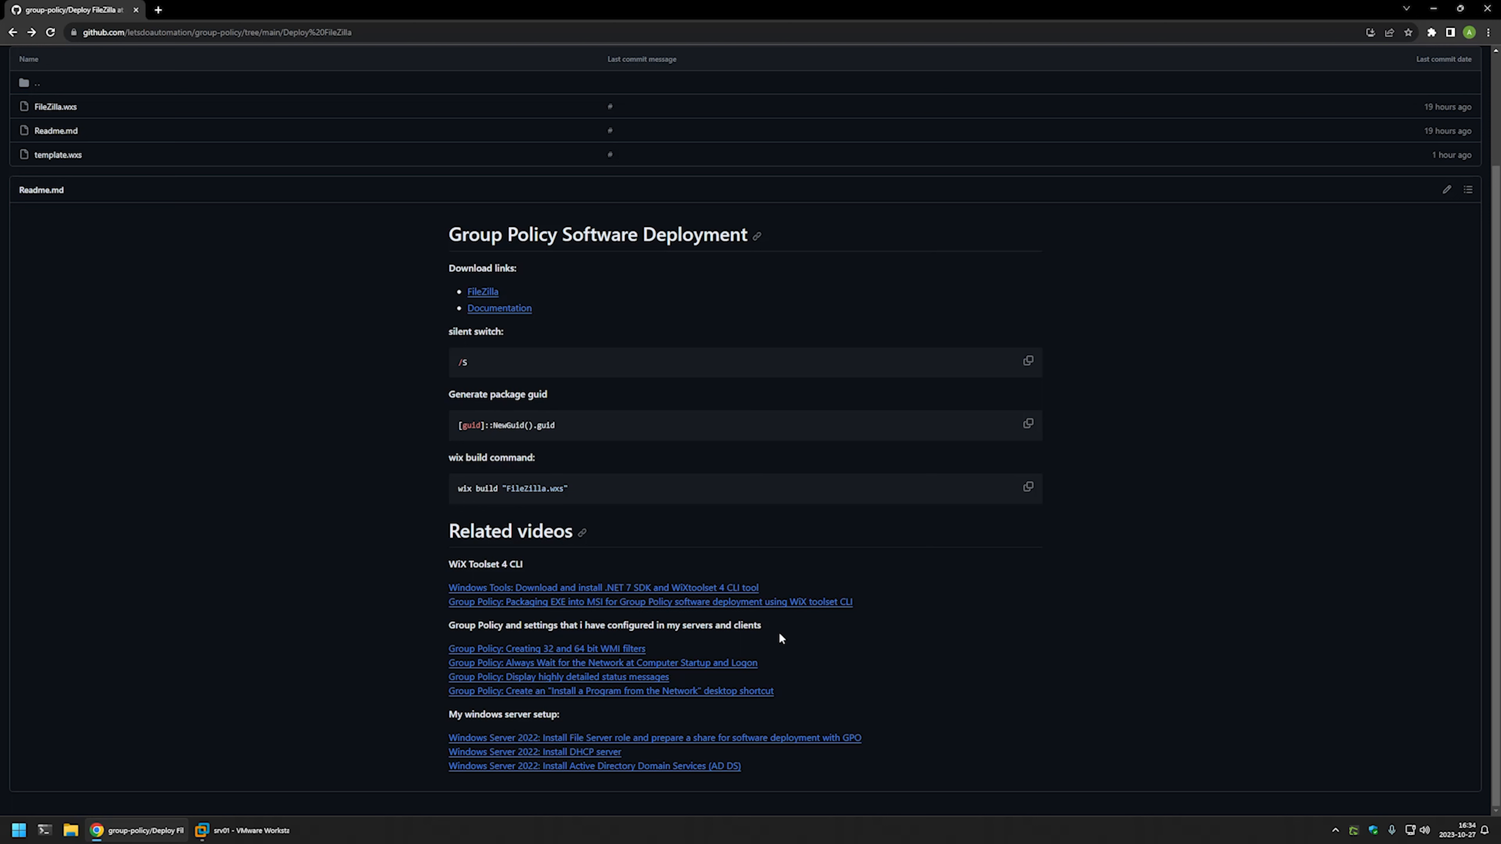
- Highlight the WiX Toolset 4 CLI links, then open the FileZilla download link in a background tab
left_click_drag(885, 608, 444, 554)
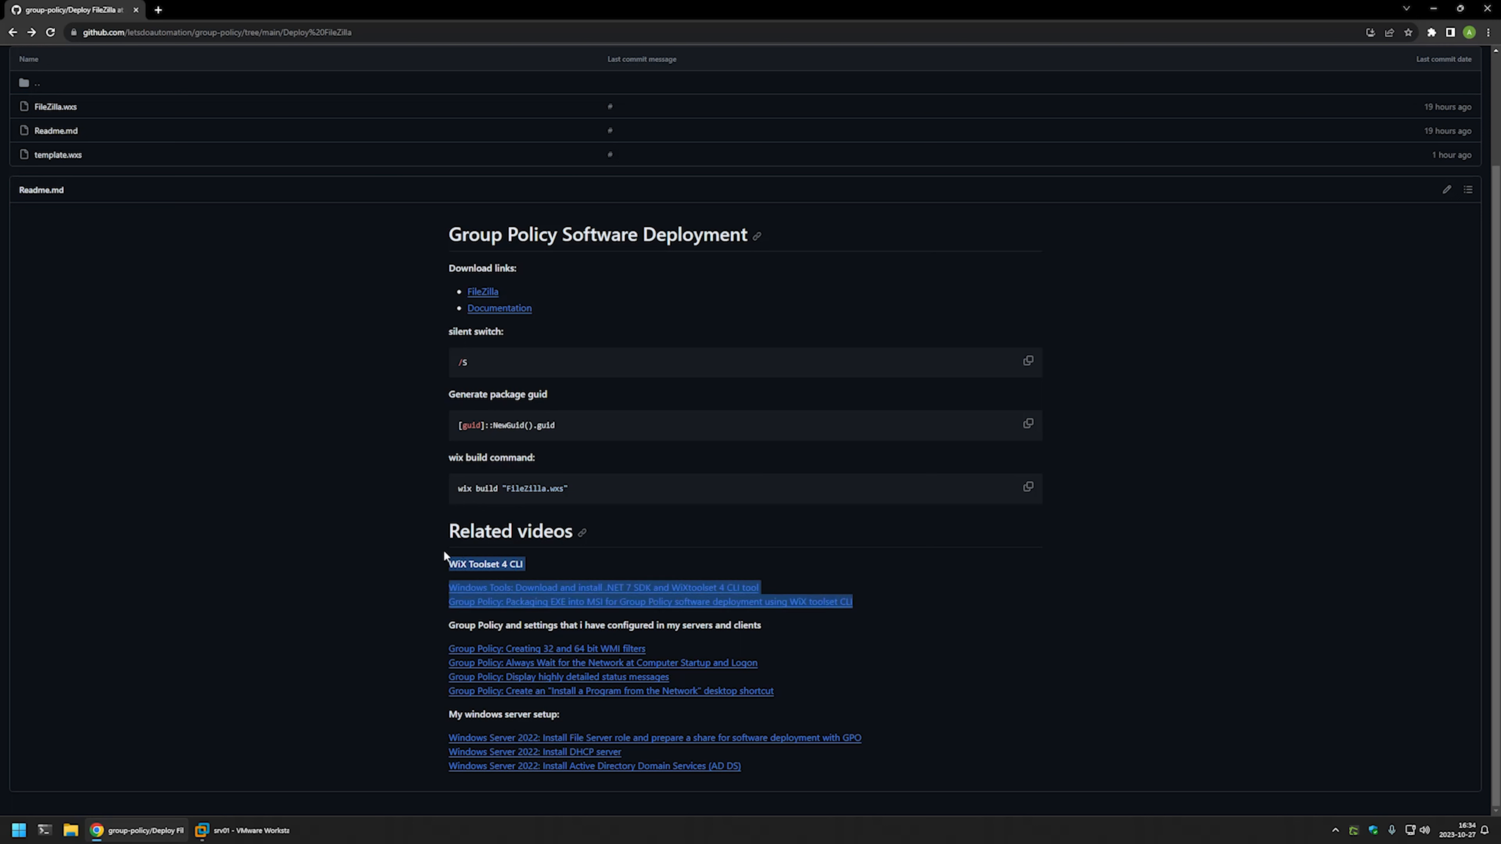
left_click(745, 561)
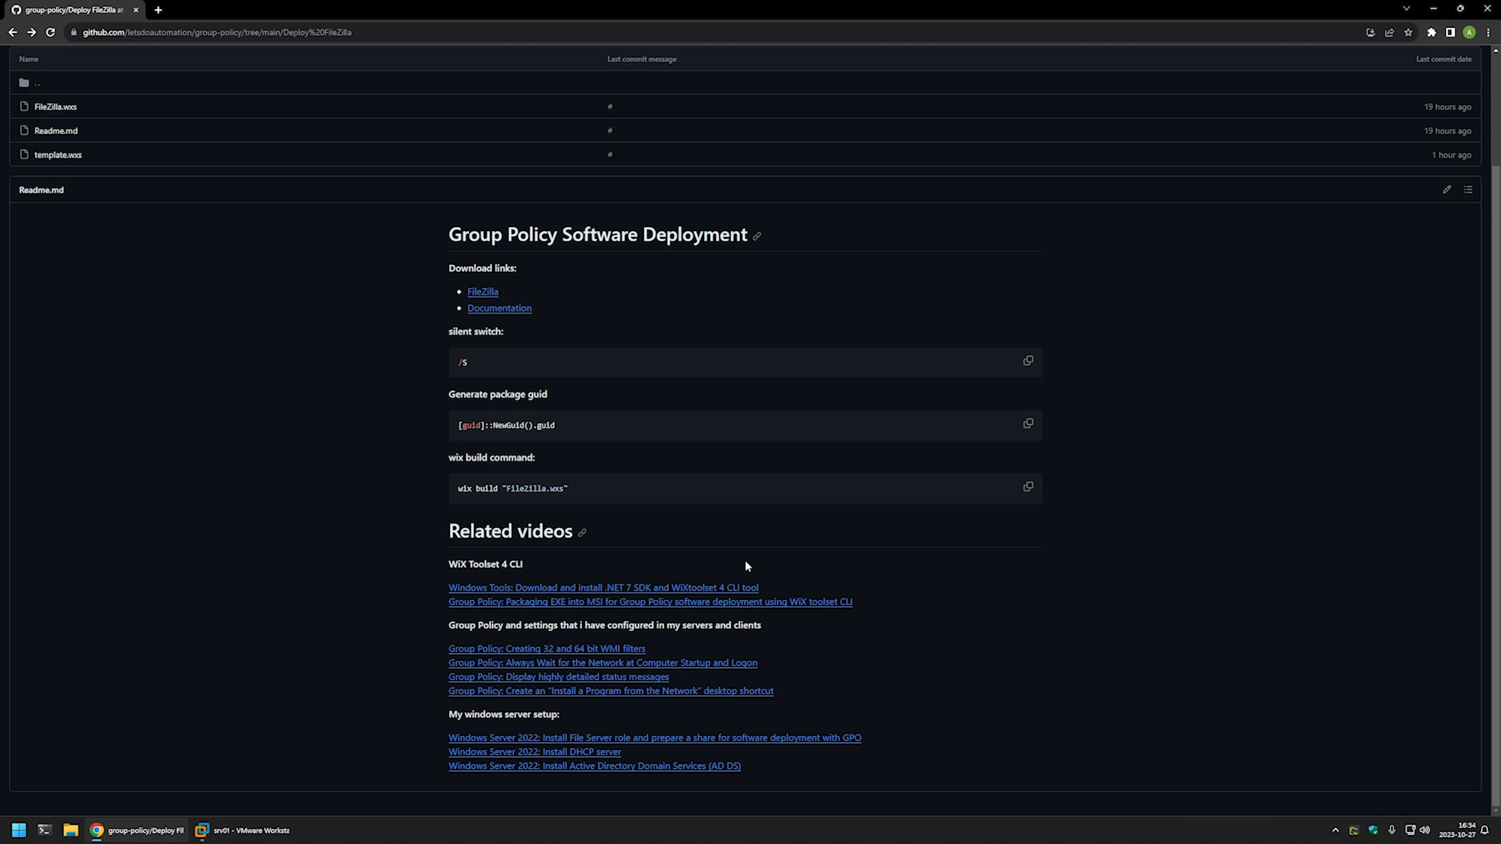
middle_click(486, 289)
- Download the free FileZilla Client installer from the FileZilla website
left_click(238, 12)
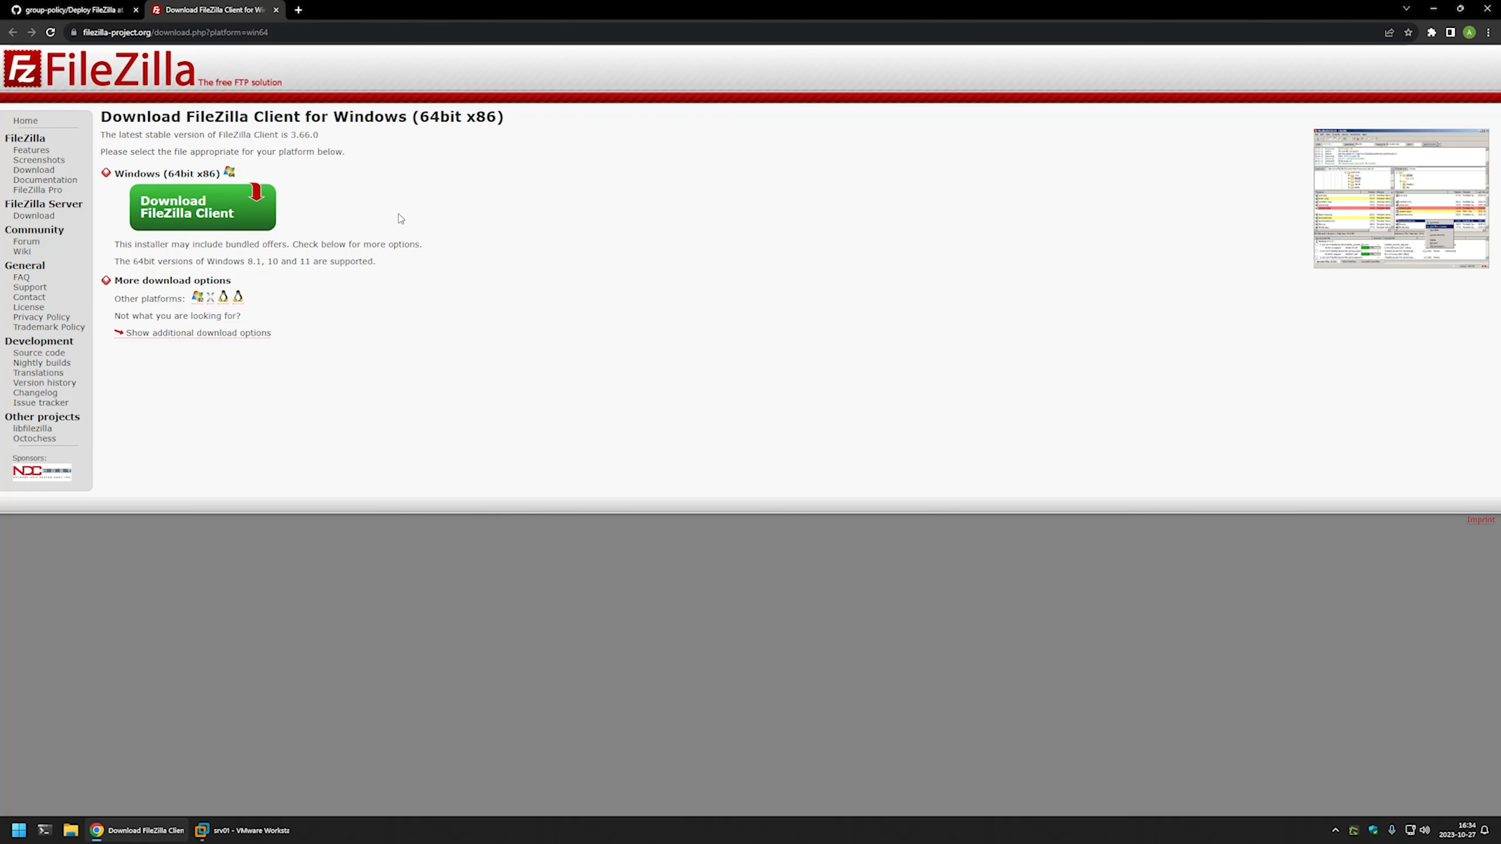
left_click(203, 211)
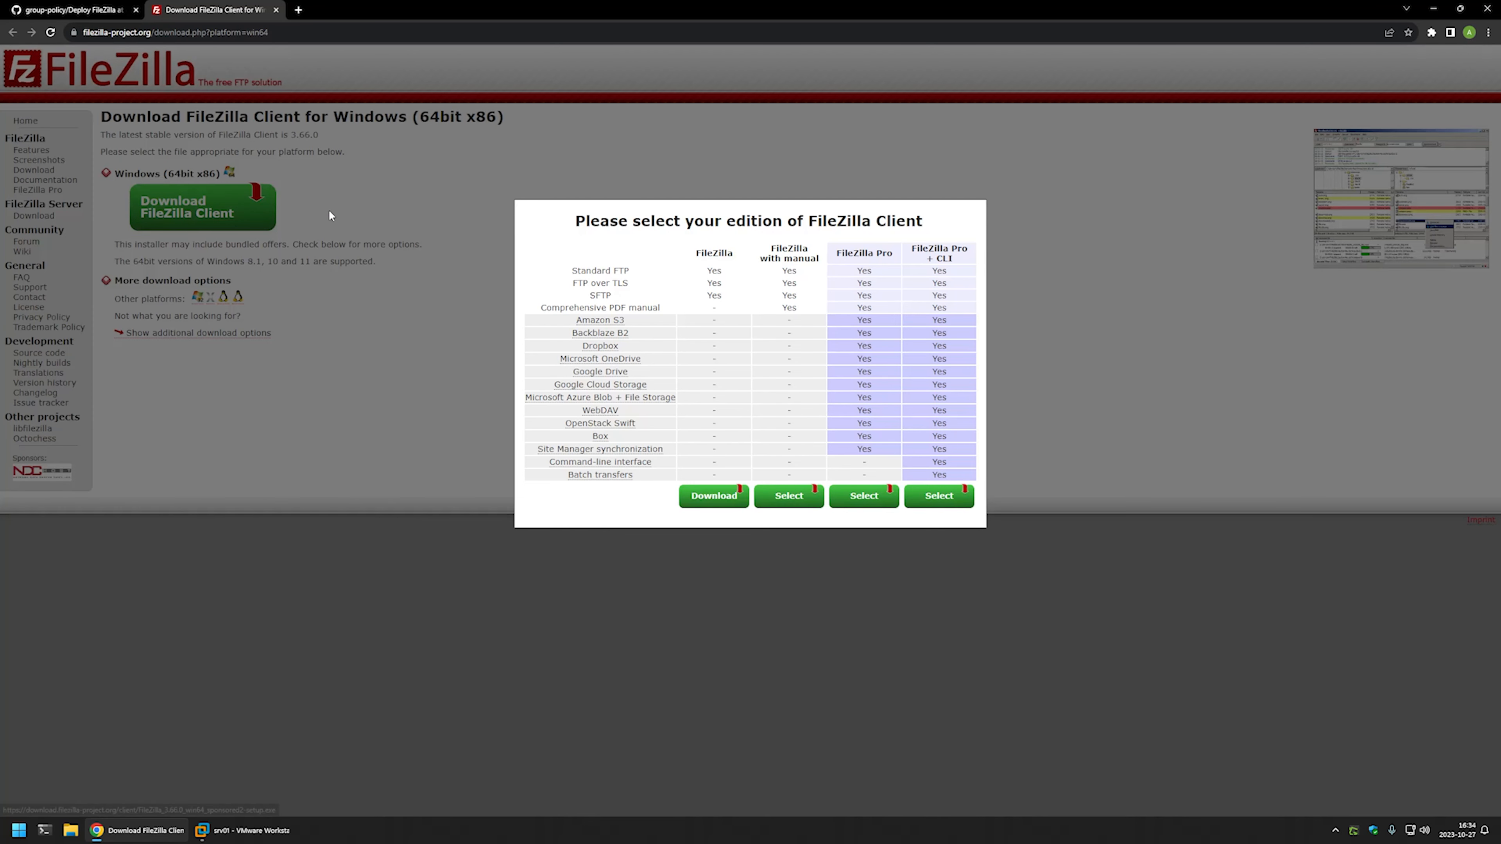
left_click(714, 500)
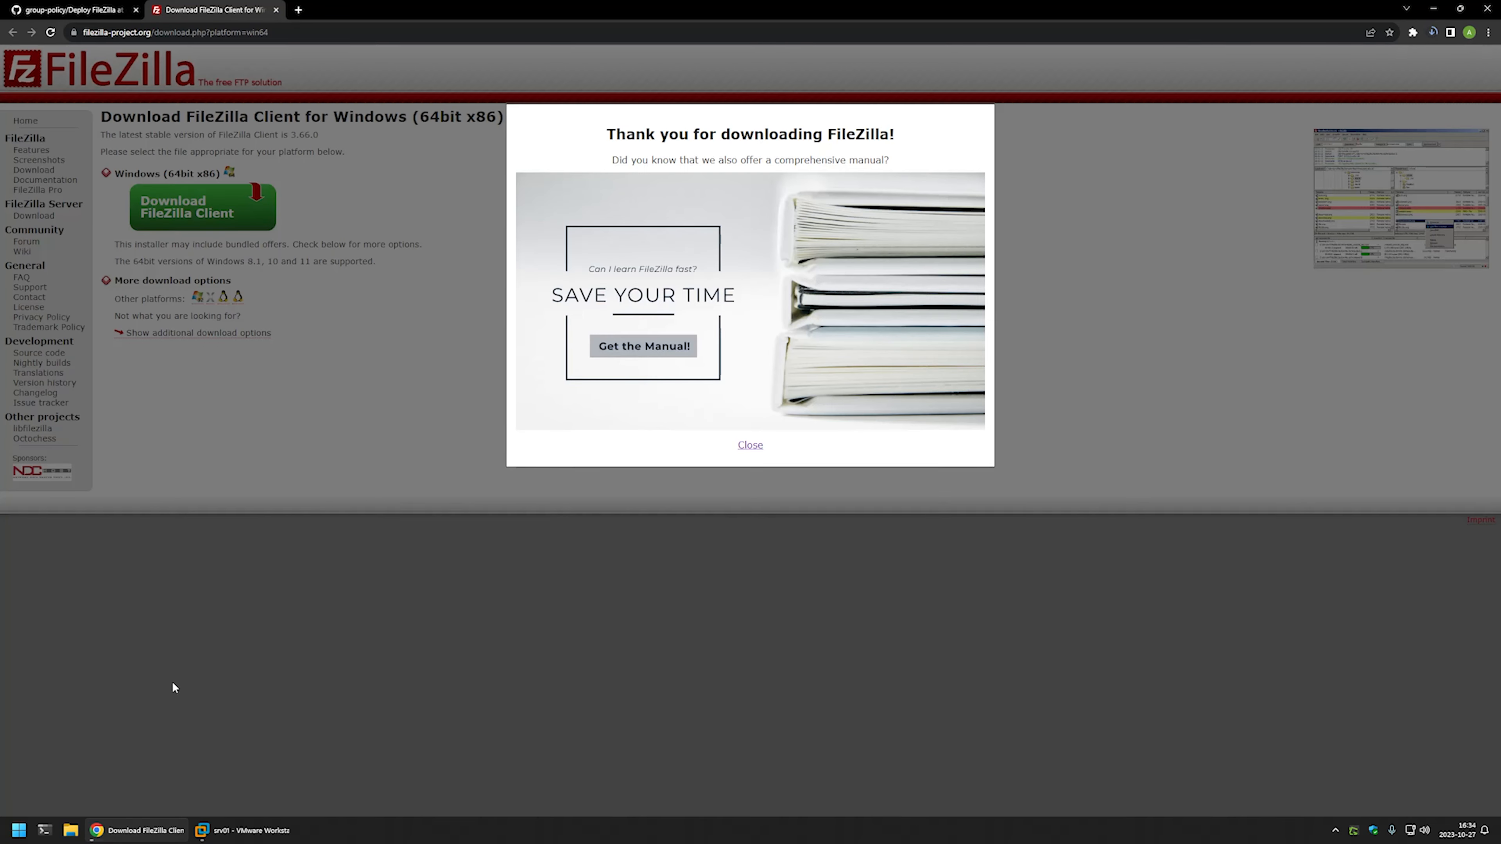
- Confirm the installer is in the Downloads folder, then return to the GitHub repo
right_click(71, 830)
left_click(53, 644)
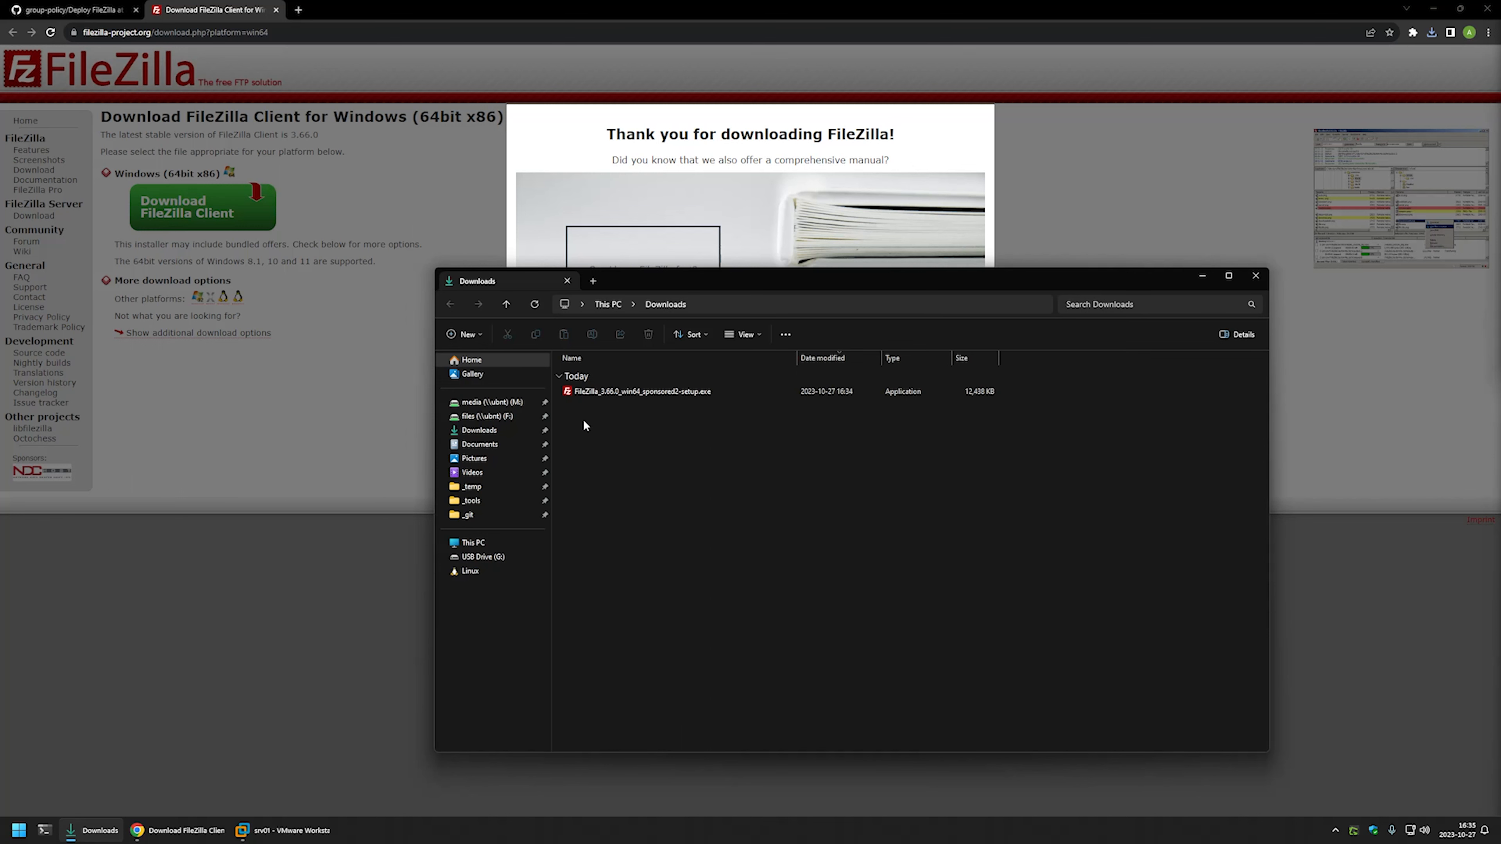
left_click(70, 10)
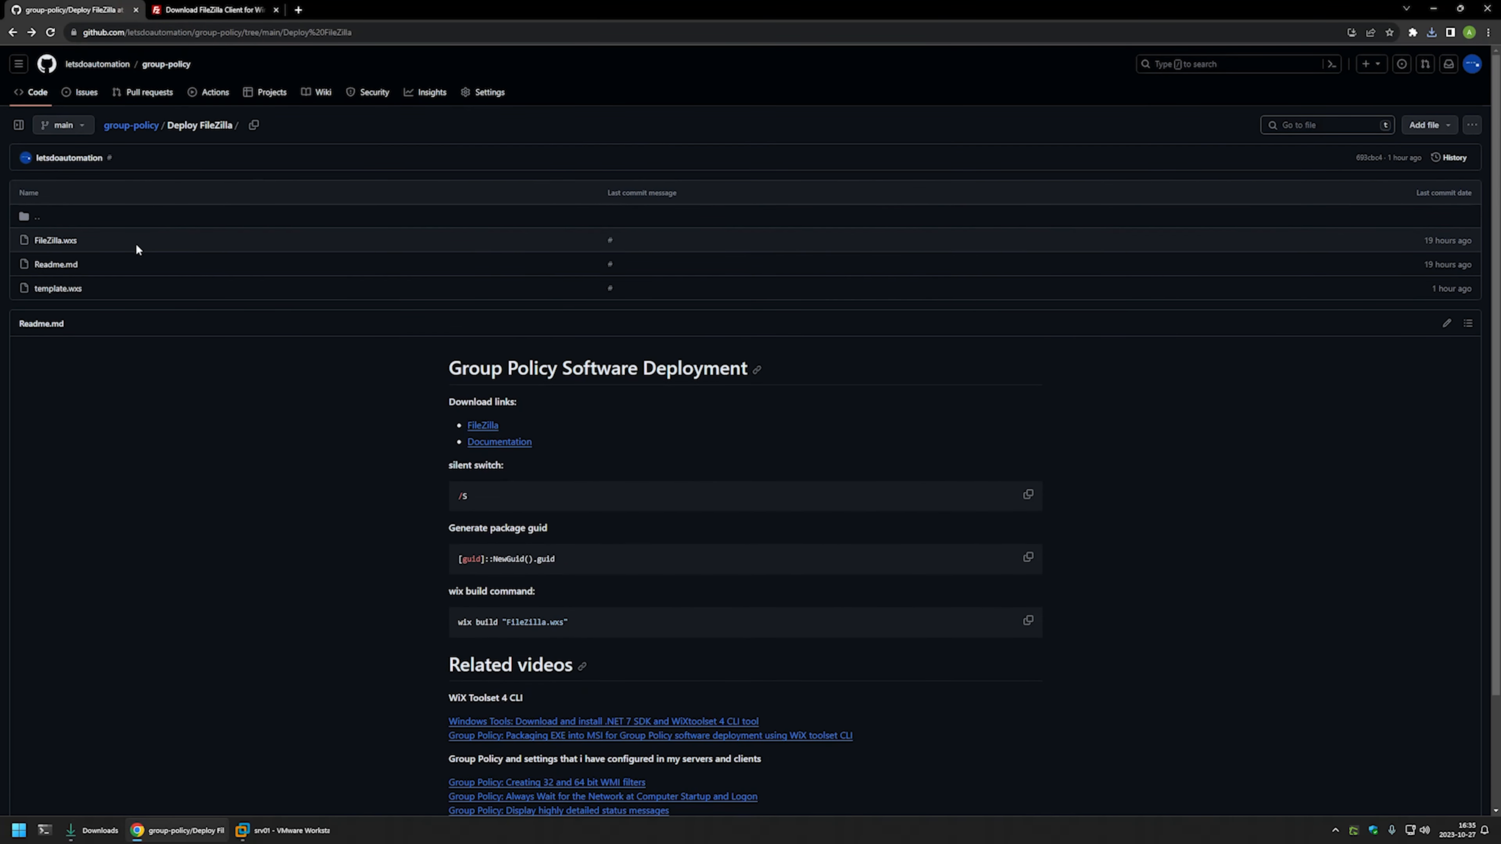
- Open template.wxs in the Deploy FileZilla folder and download it as a raw file
double_click(136, 244)
double_click(106, 283)
double_click(91, 239)
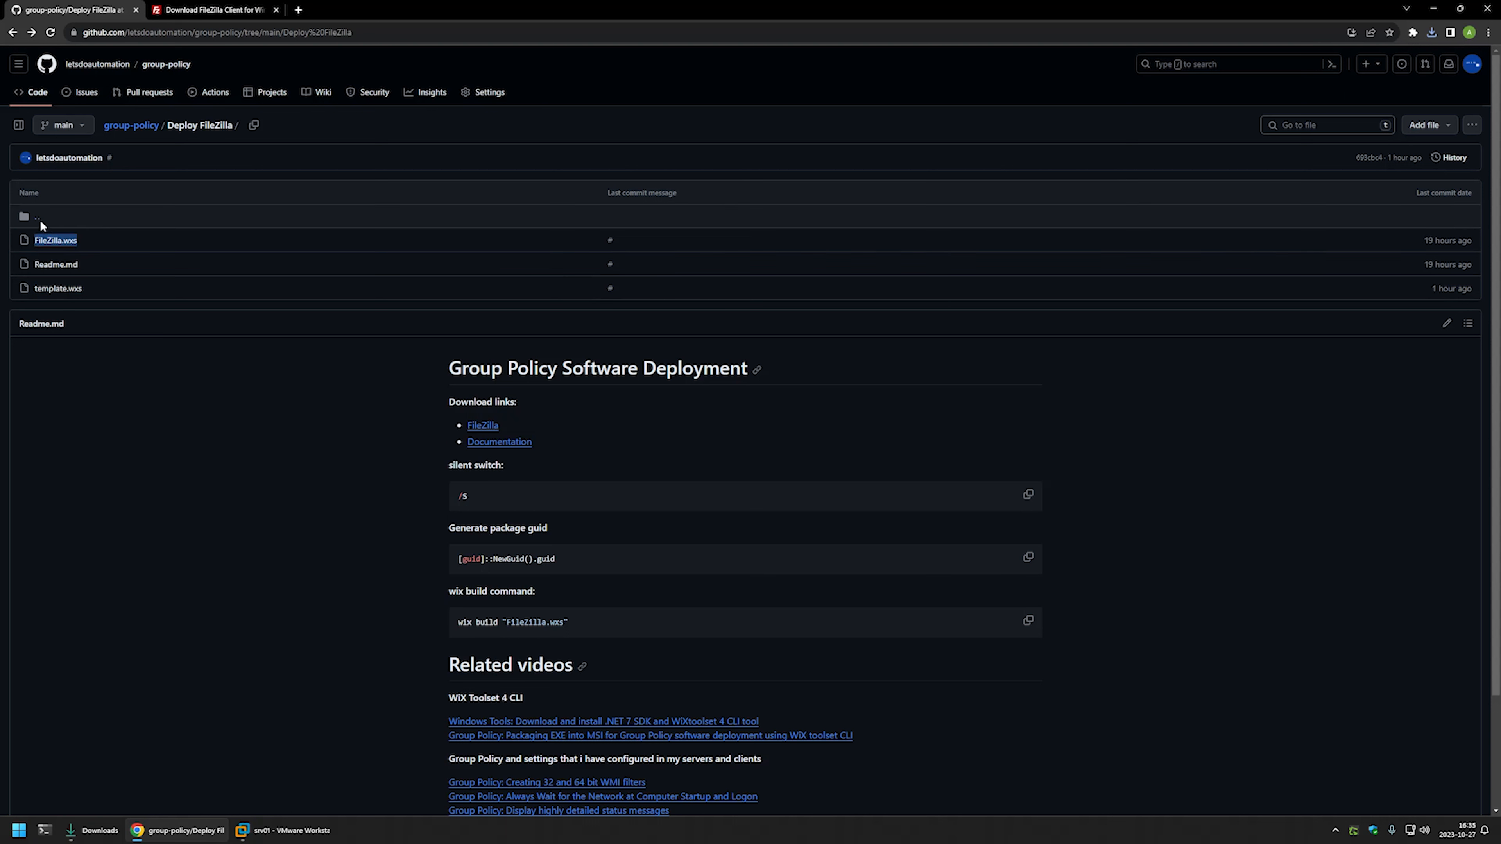
left_click(87, 240)
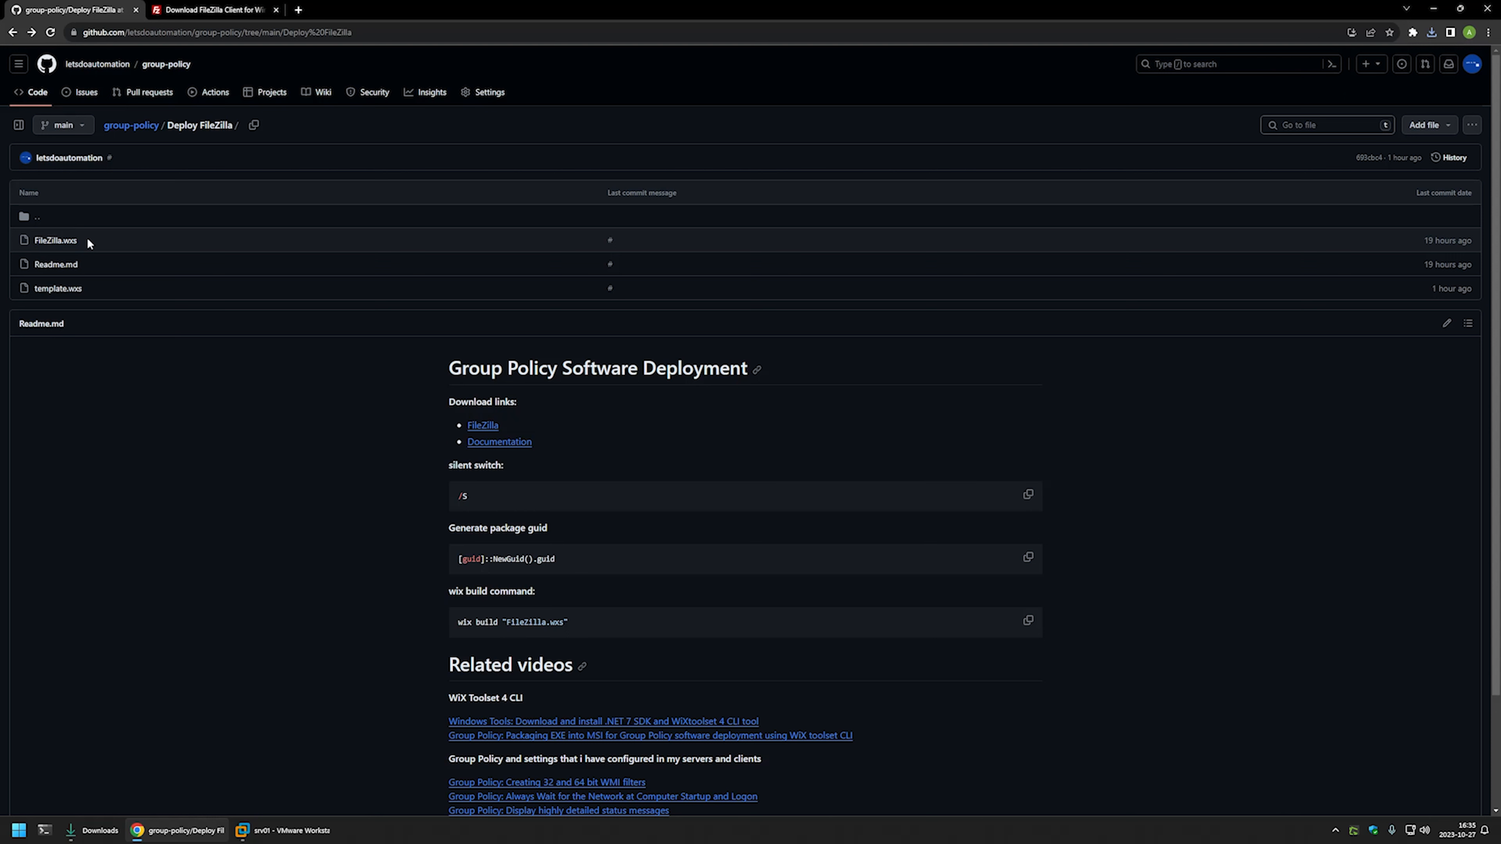
left_click(57, 289)
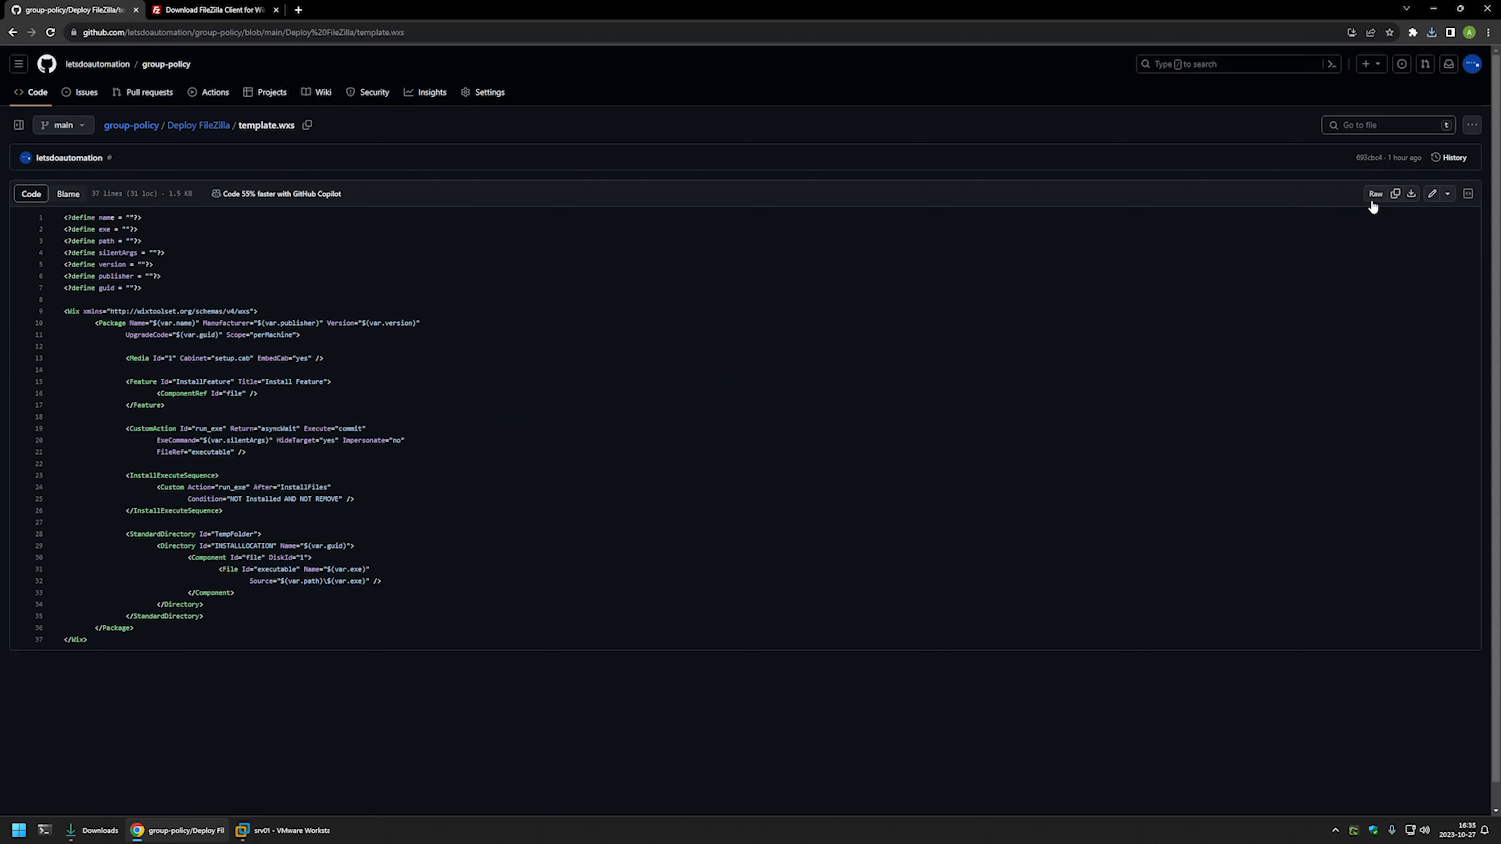
left_click(1414, 195)
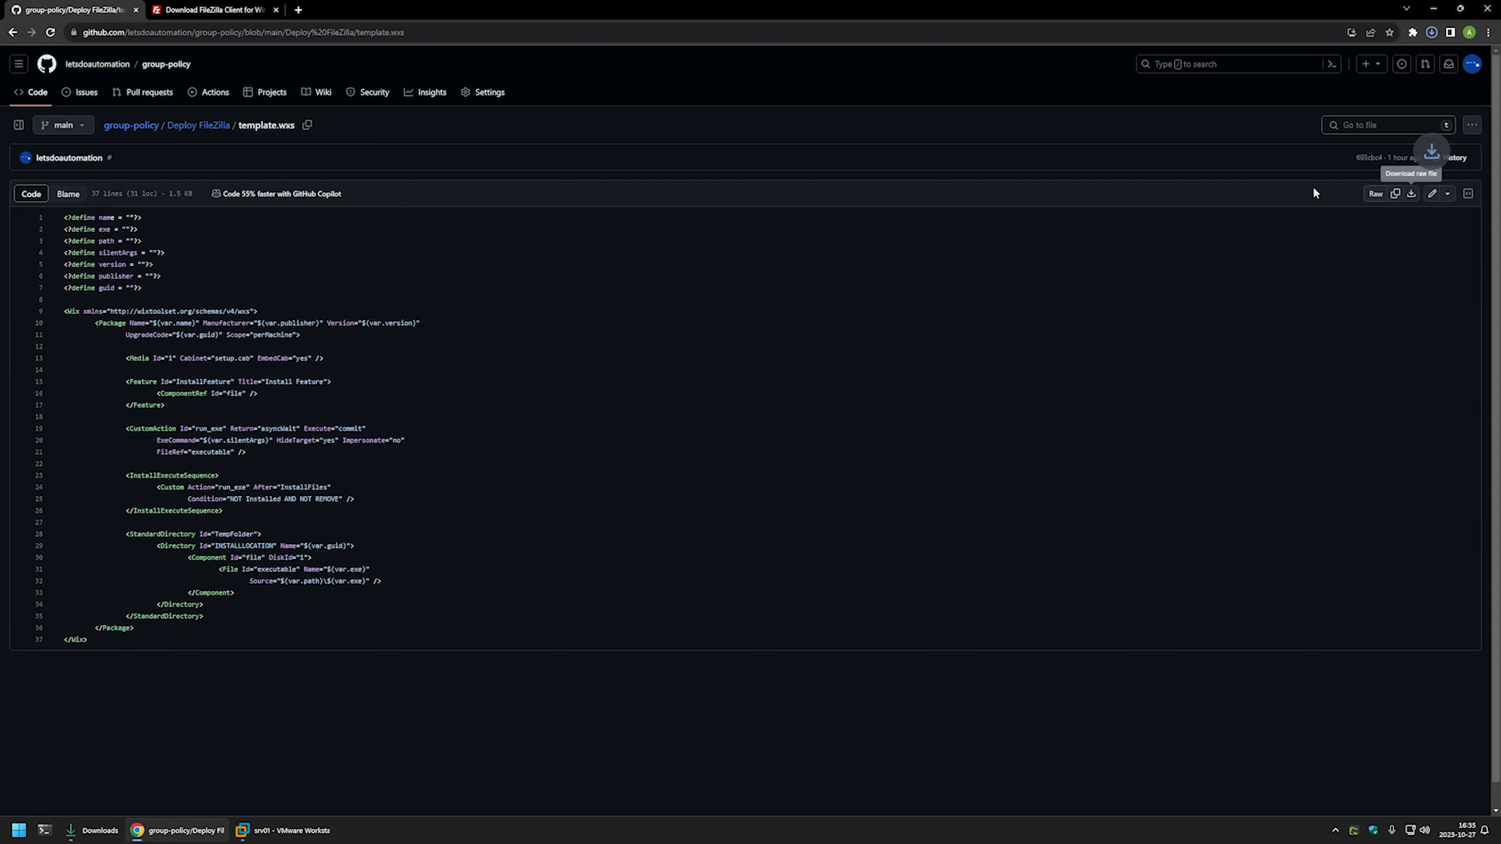
- Rename the downloaded template.wxs to FileZilla.wxs and open it with Code
left_click(92, 830)
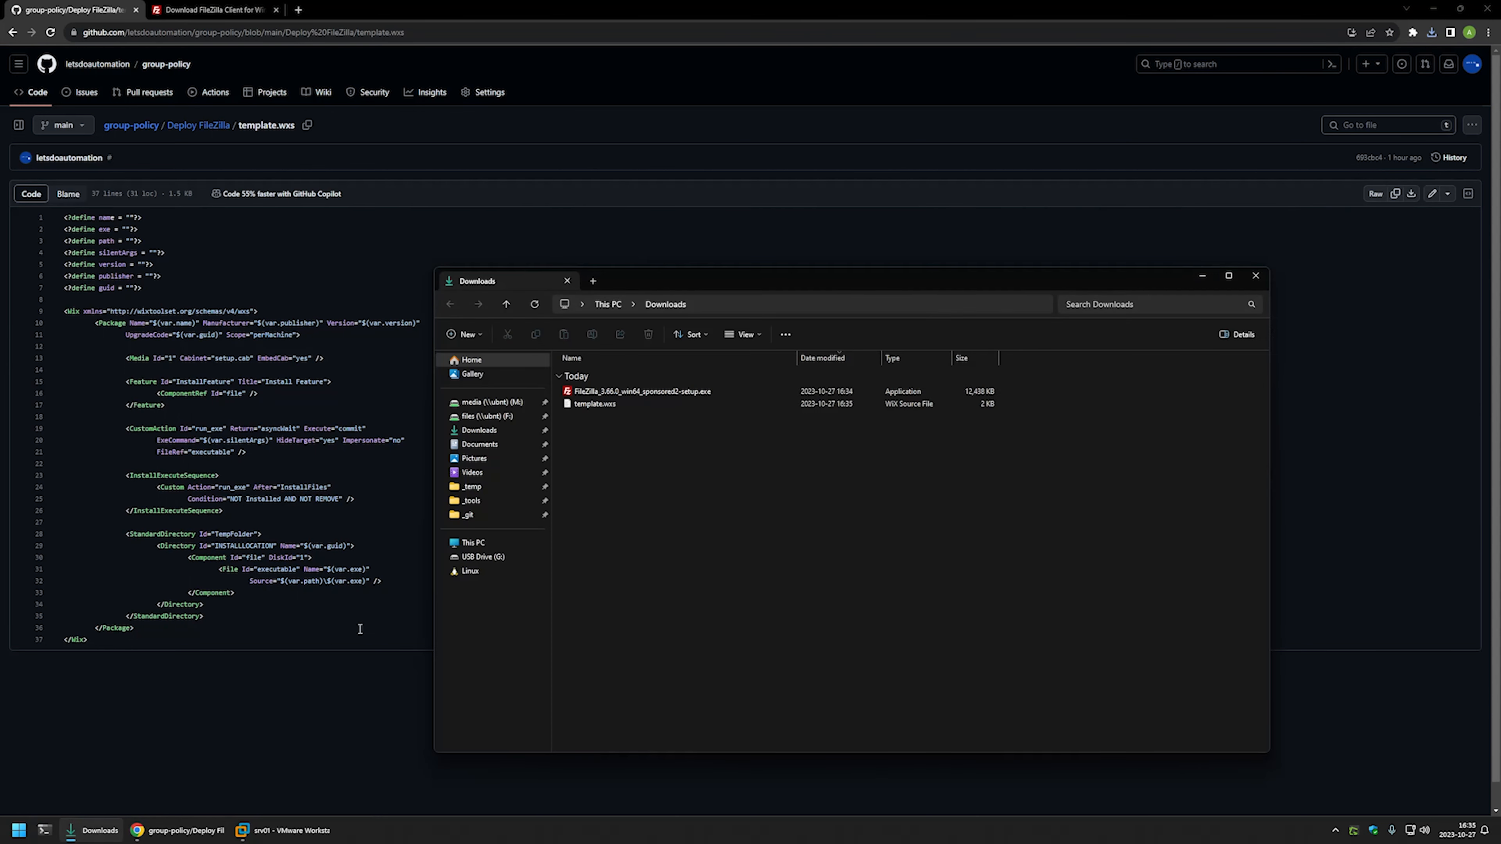
right_click(595, 403)
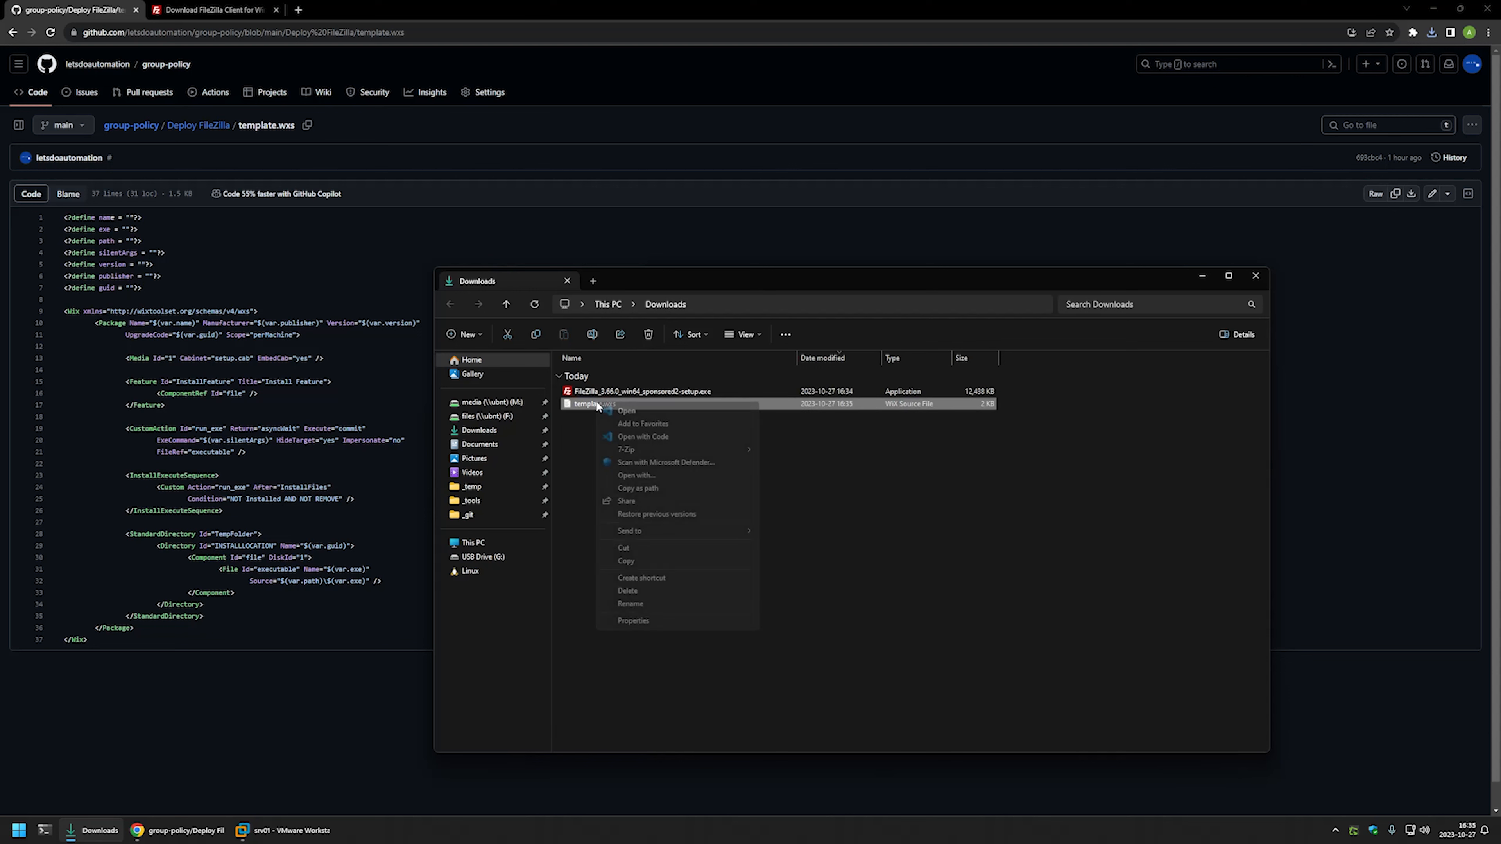
left_click(656, 600)
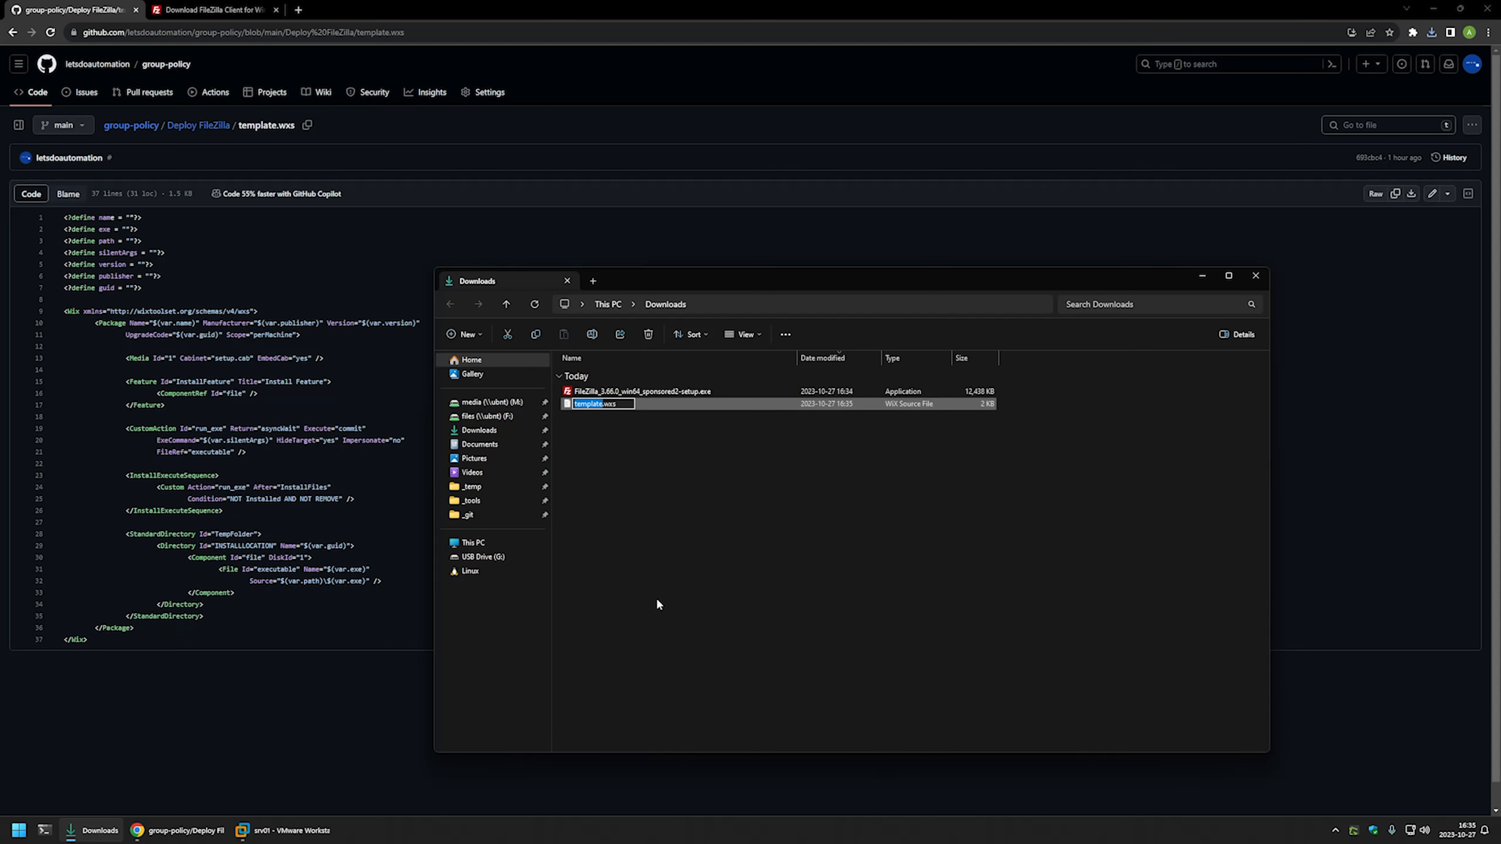
type("FileZilla")
key("Return")
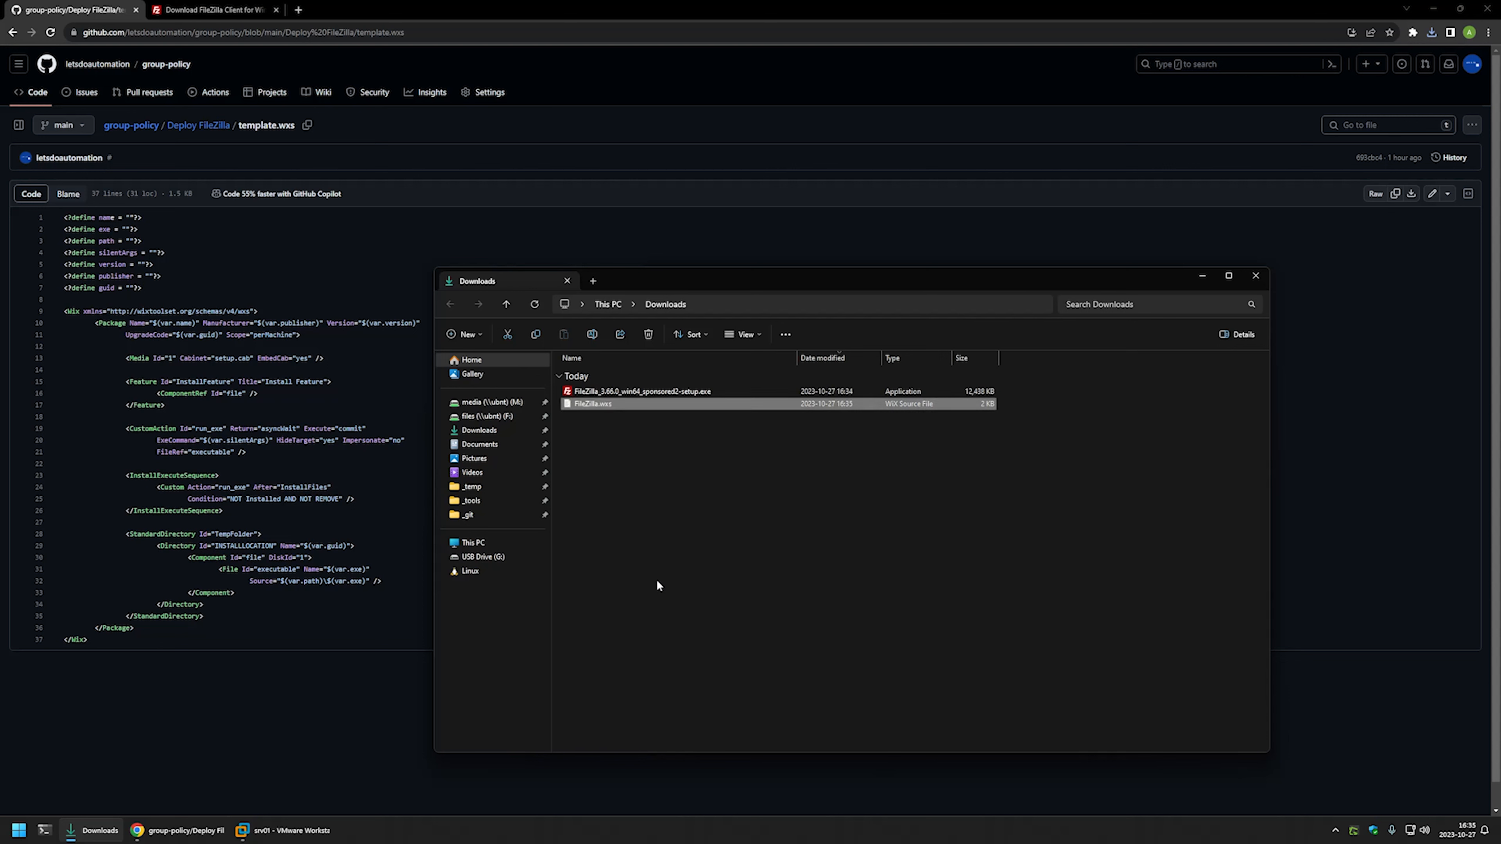
right_click(602, 407)
left_click(637, 443)
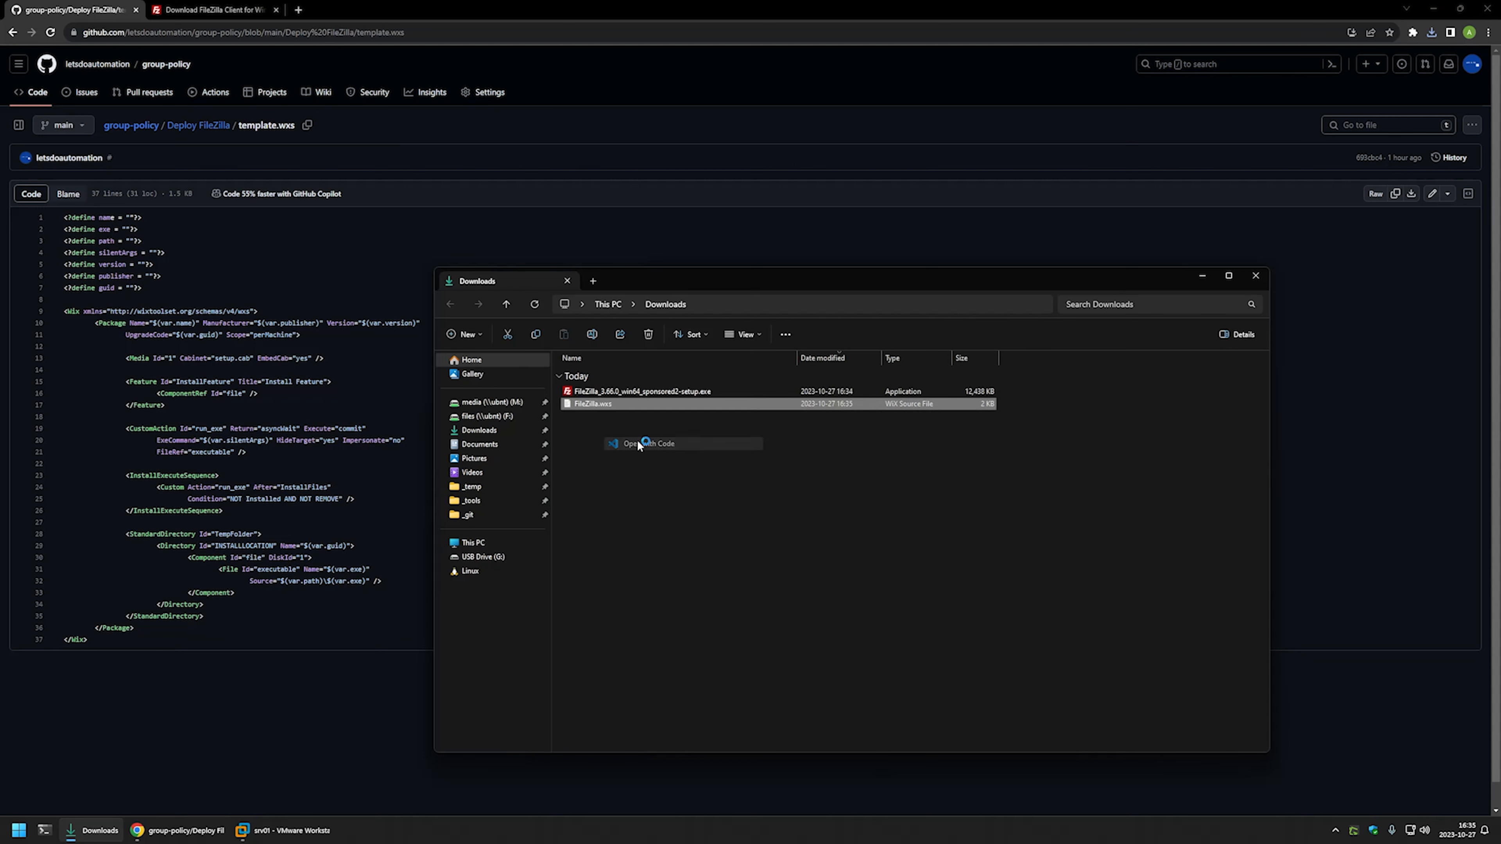
- Fill the name define with 'Deploy FileZilla', save the file, and bring Downloads forward
left_click(862, 400)
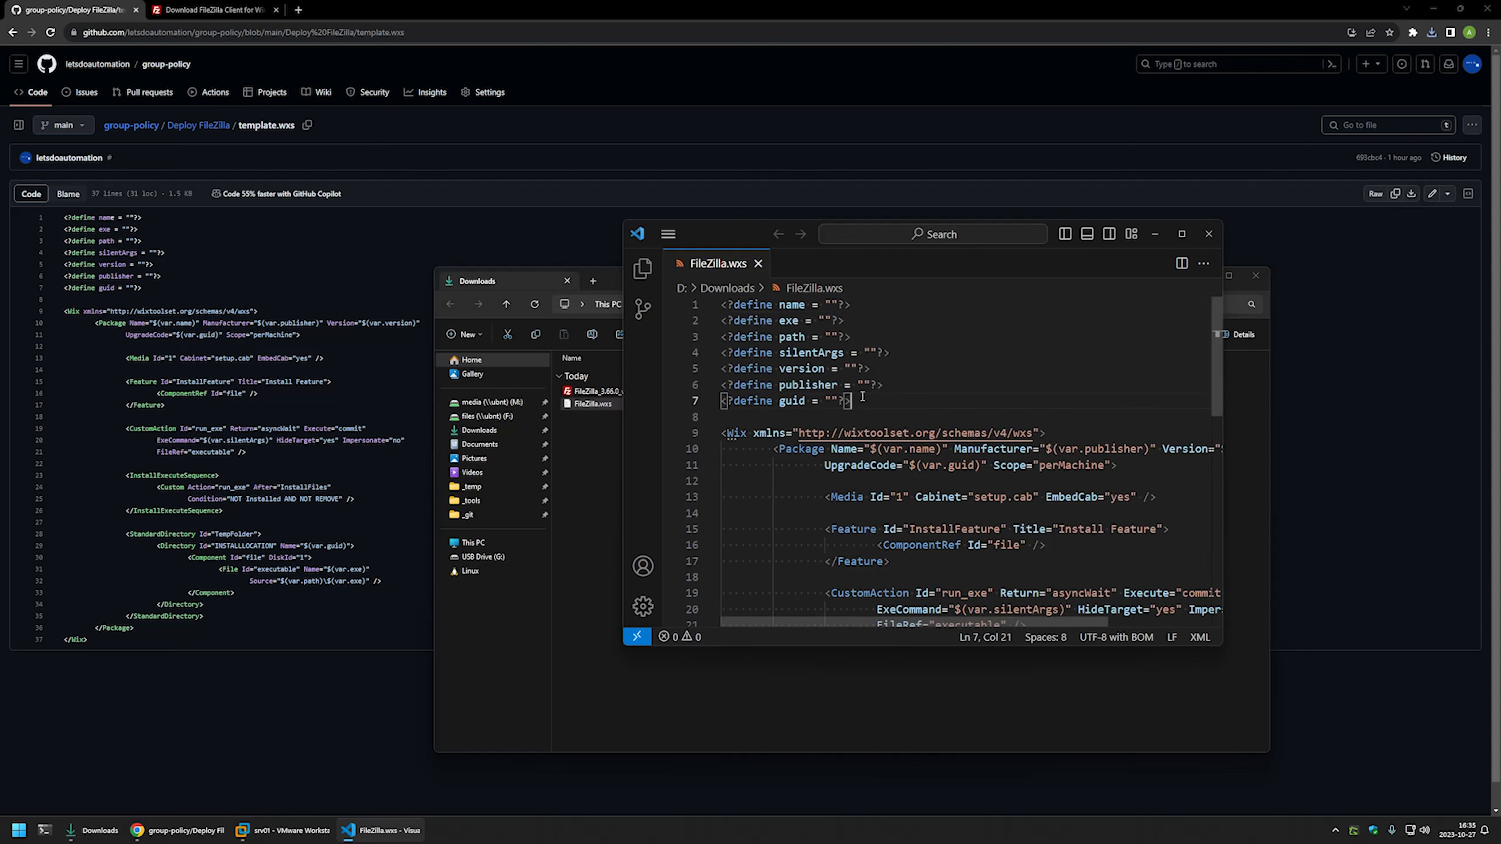
scroll(863, 396, "down", 5)
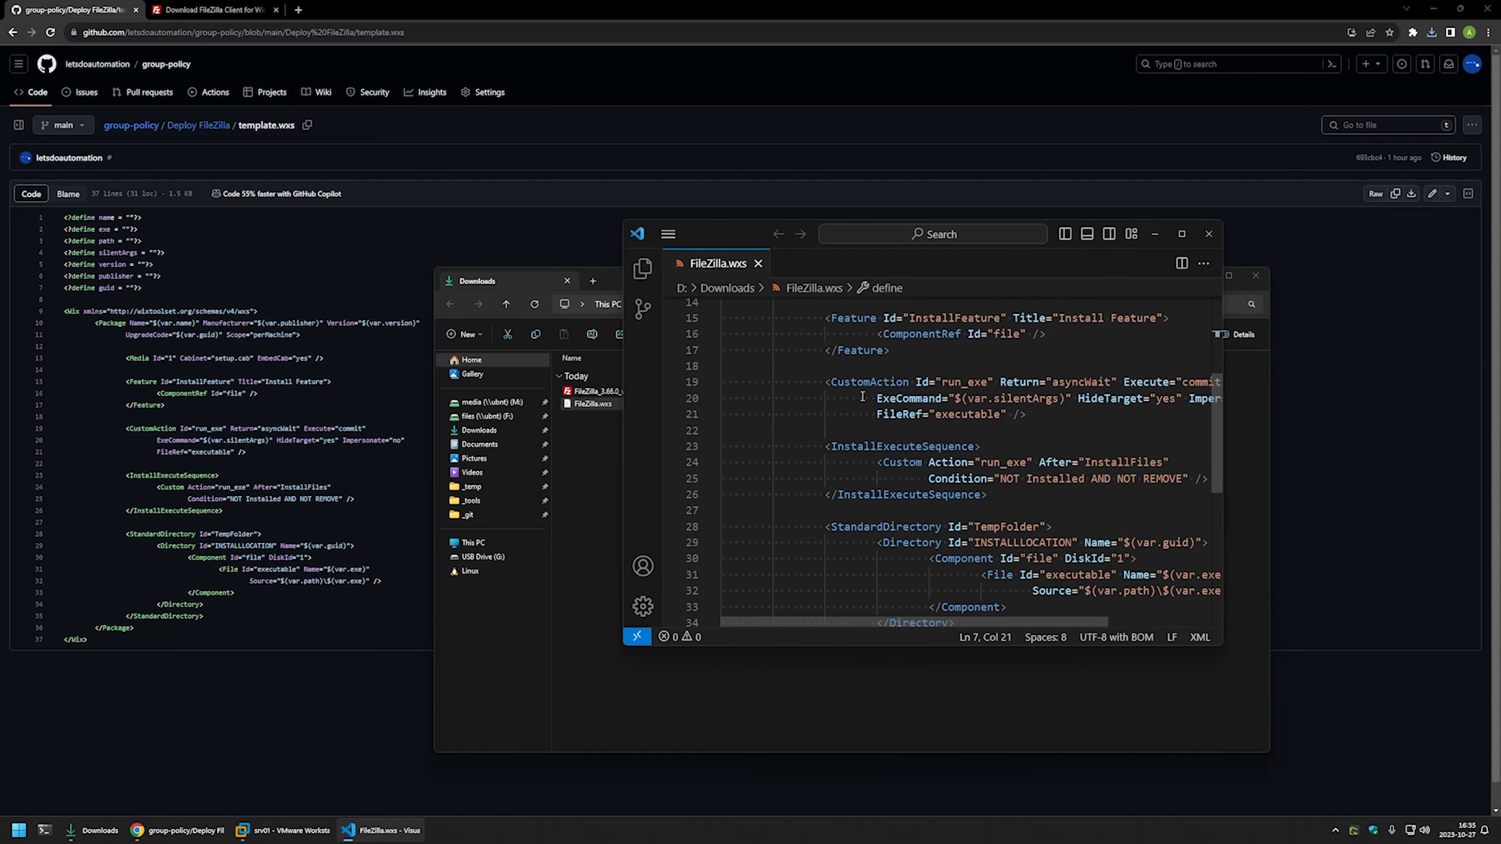
scroll(863, 396, "up", 5)
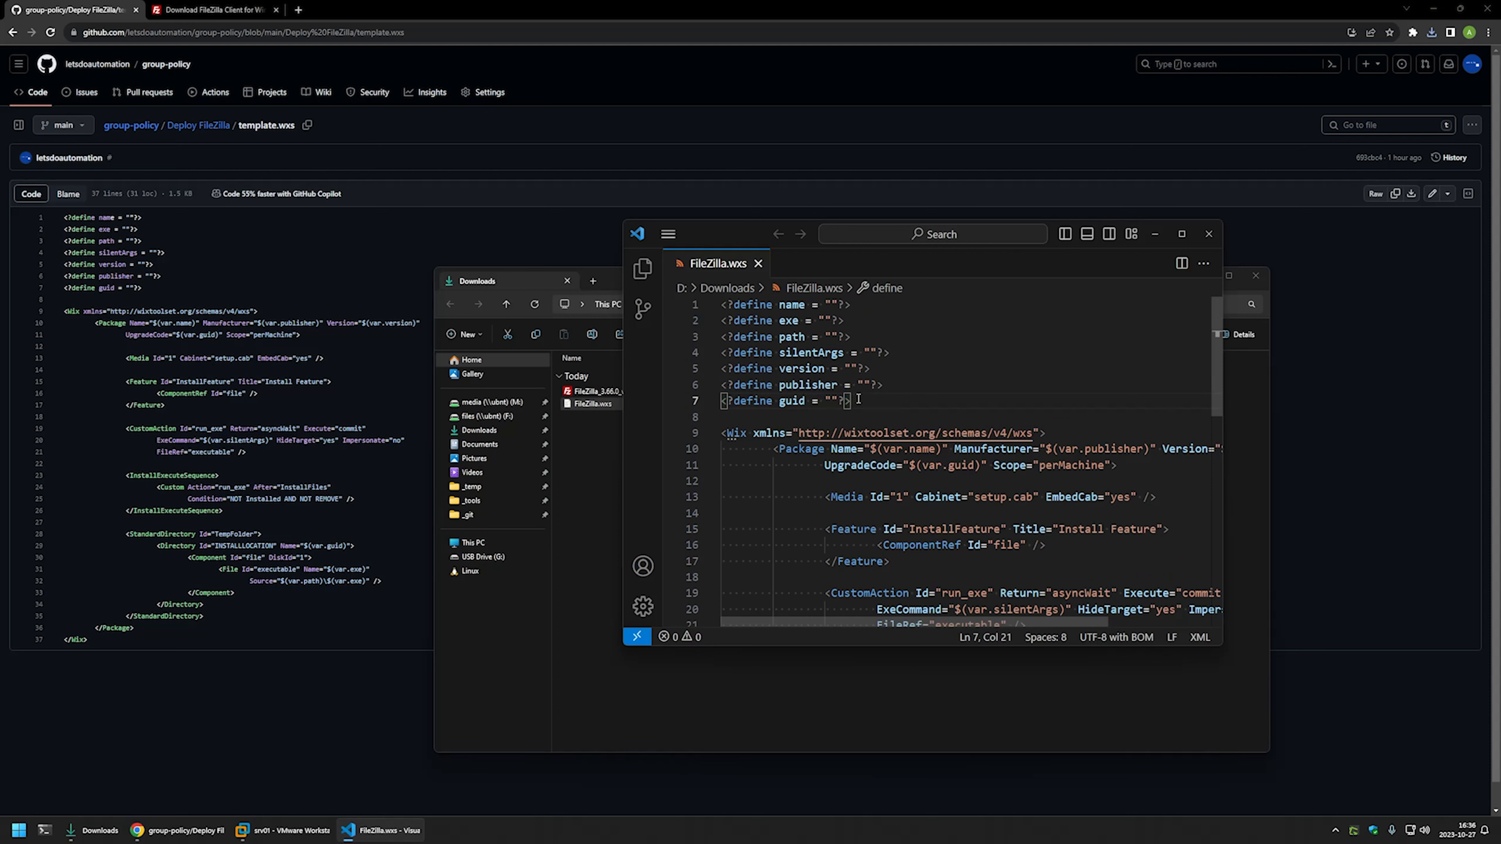
mouse_move(858, 399)
left_mouse_down()
mouse_move(723, 305)
mouse_move(861, 396)
left_mouse_up()
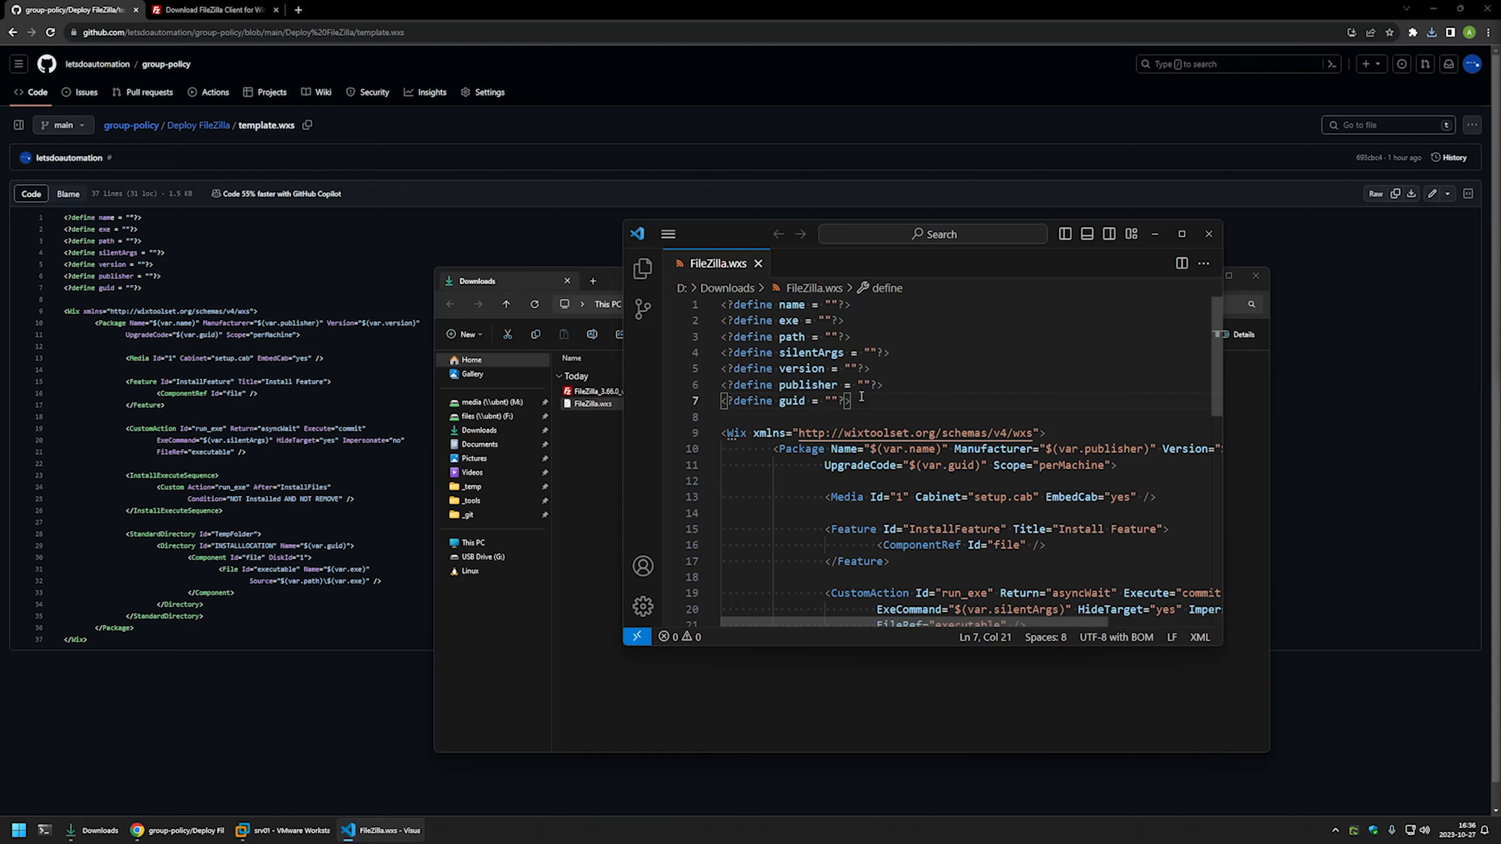
double_click(791, 305)
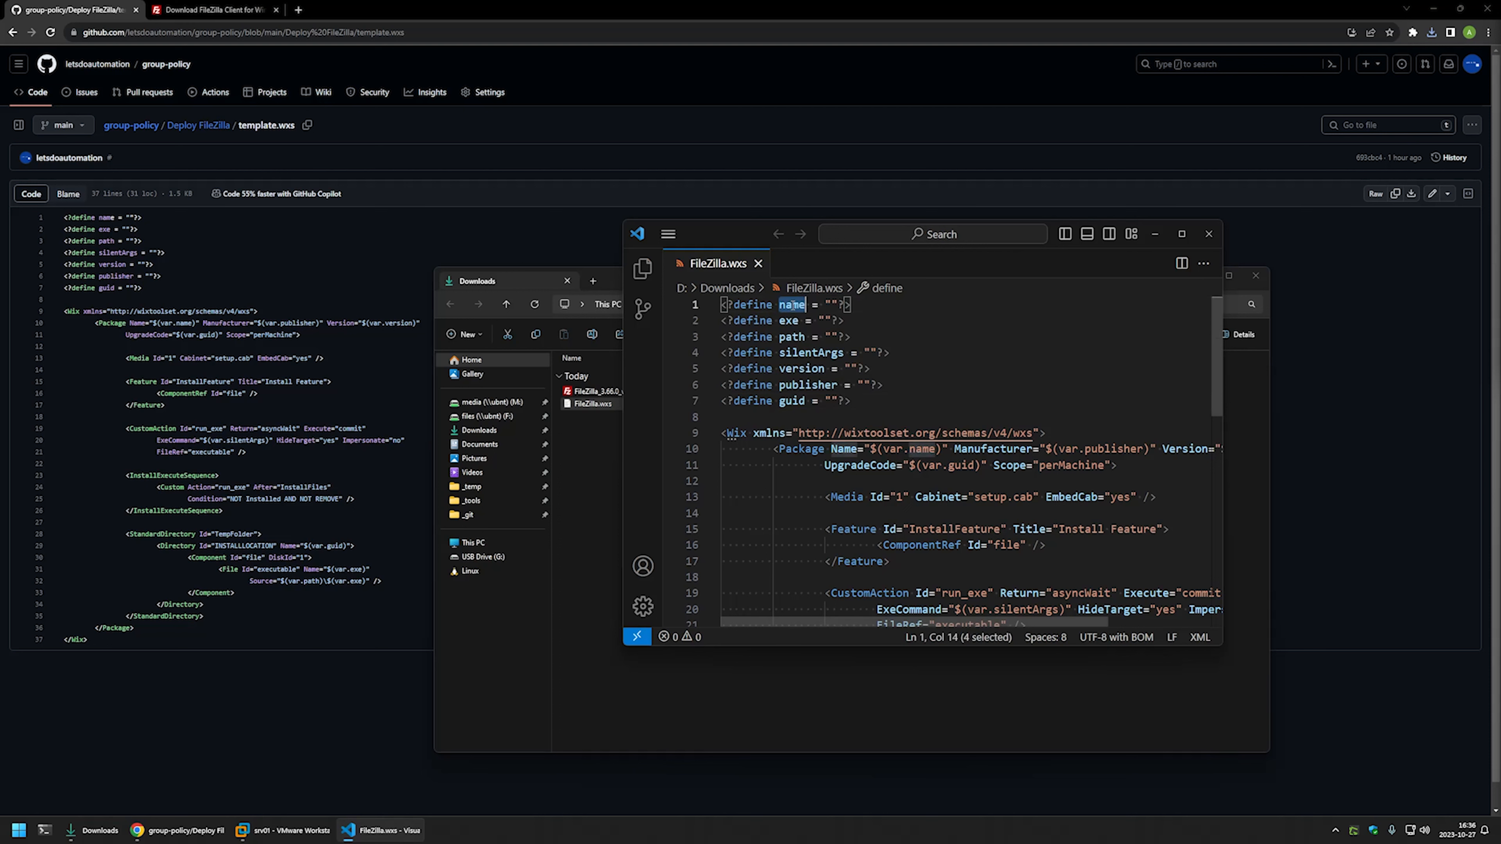
left_click(832, 305)
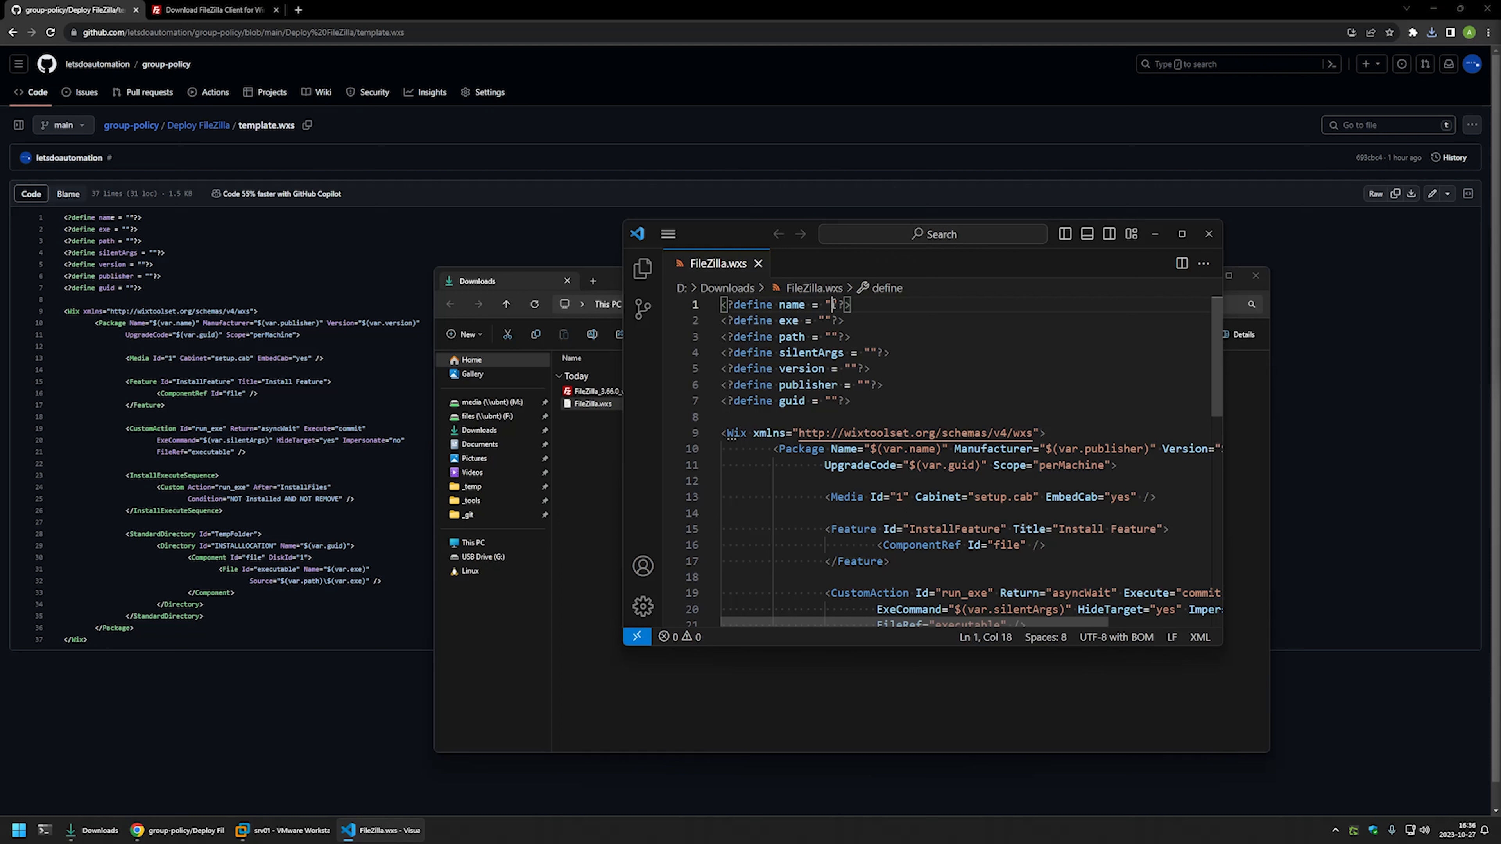
type("Deploy FileZilla")
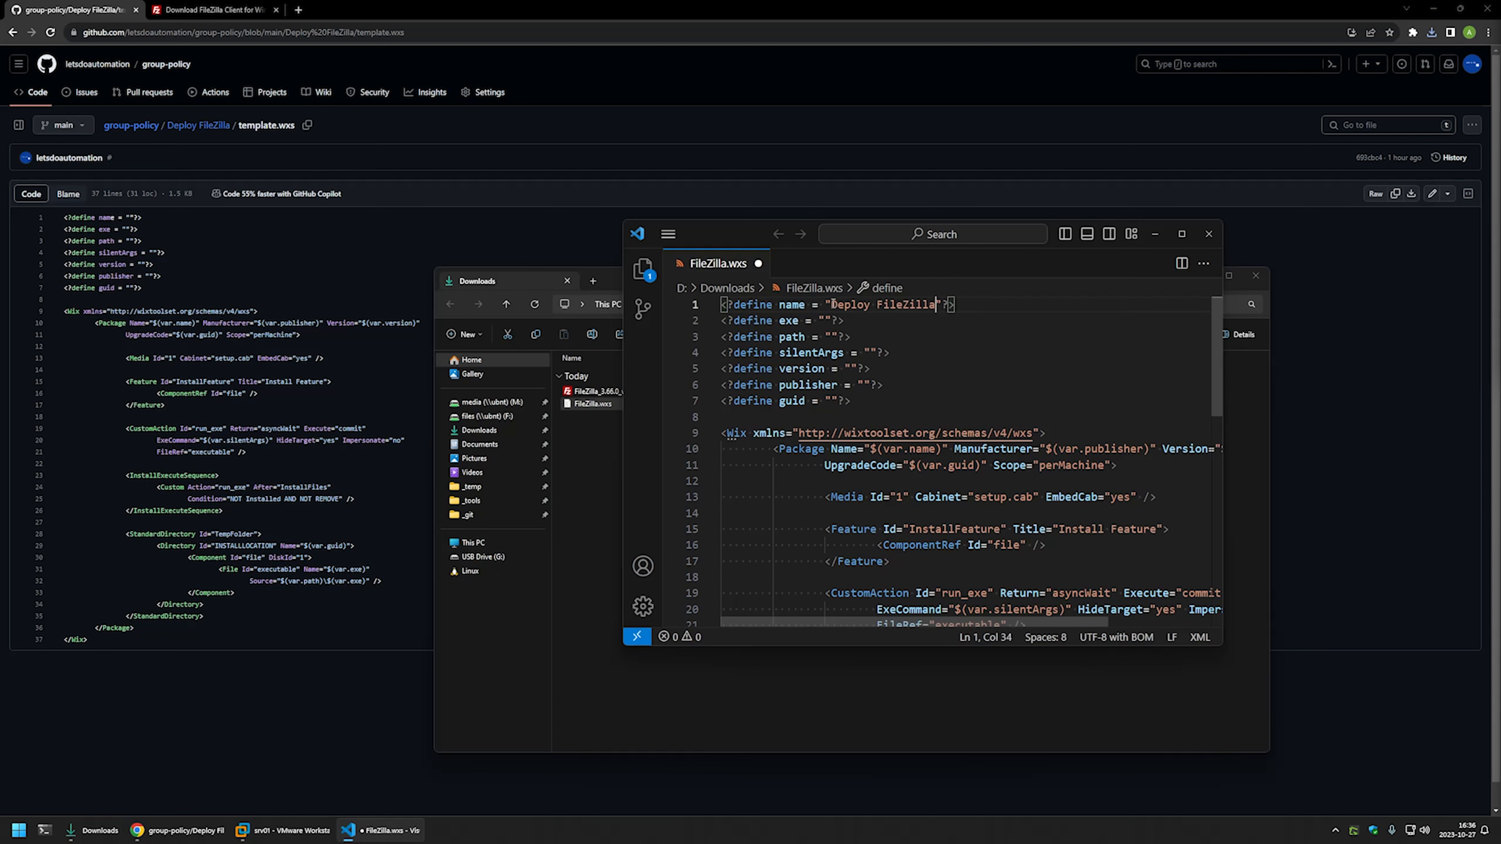
key("ctrl+s")
left_click(823, 320)
left_click(603, 407)
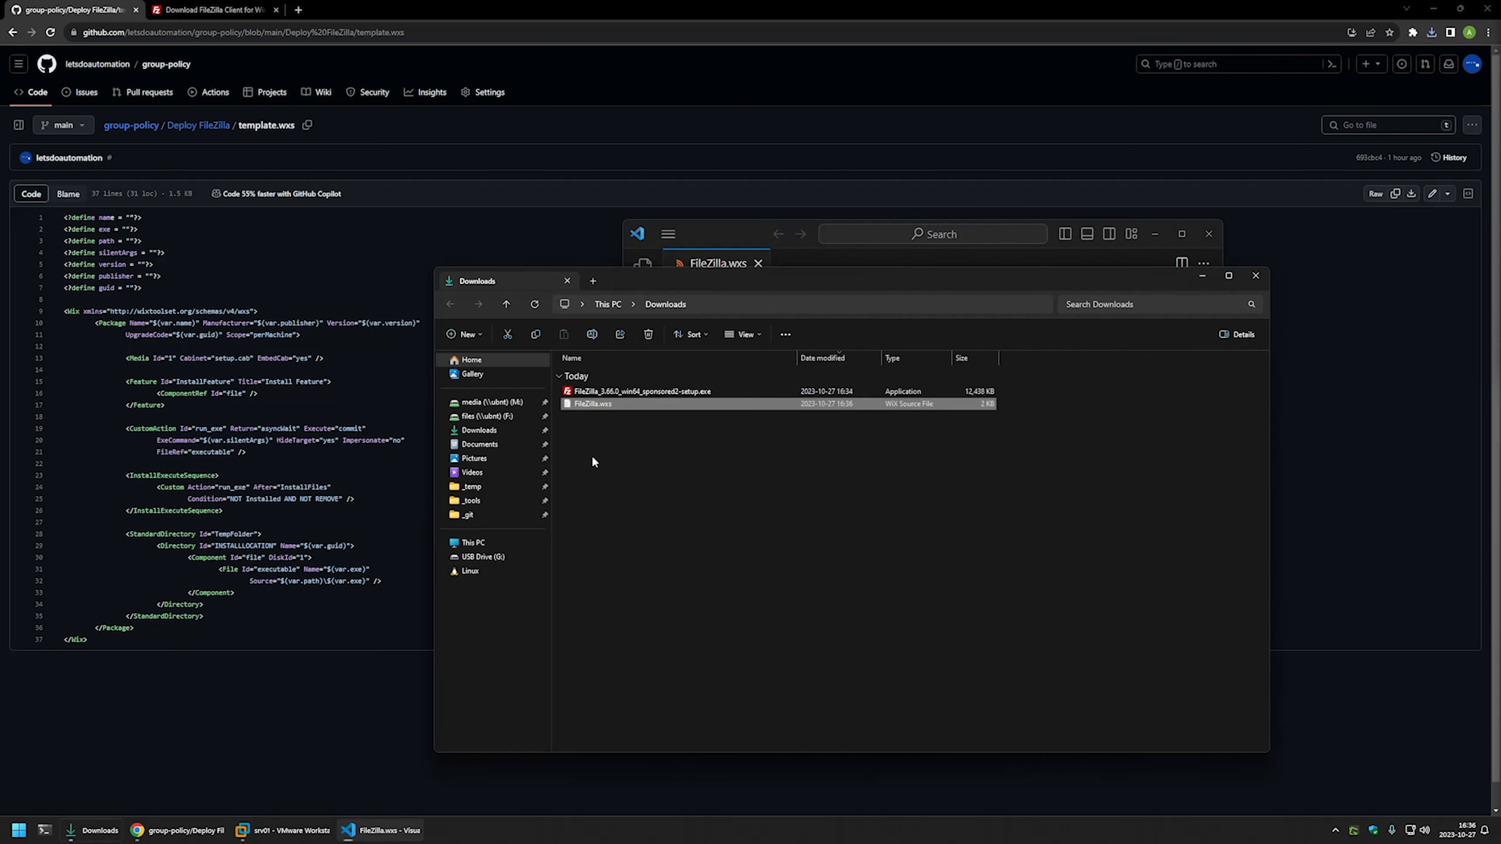
- Copy the FileZilla 3.66.0 setup file name and paste it as the exe define
left_click(613, 390)
right_click(615, 392)
left_click(649, 626)
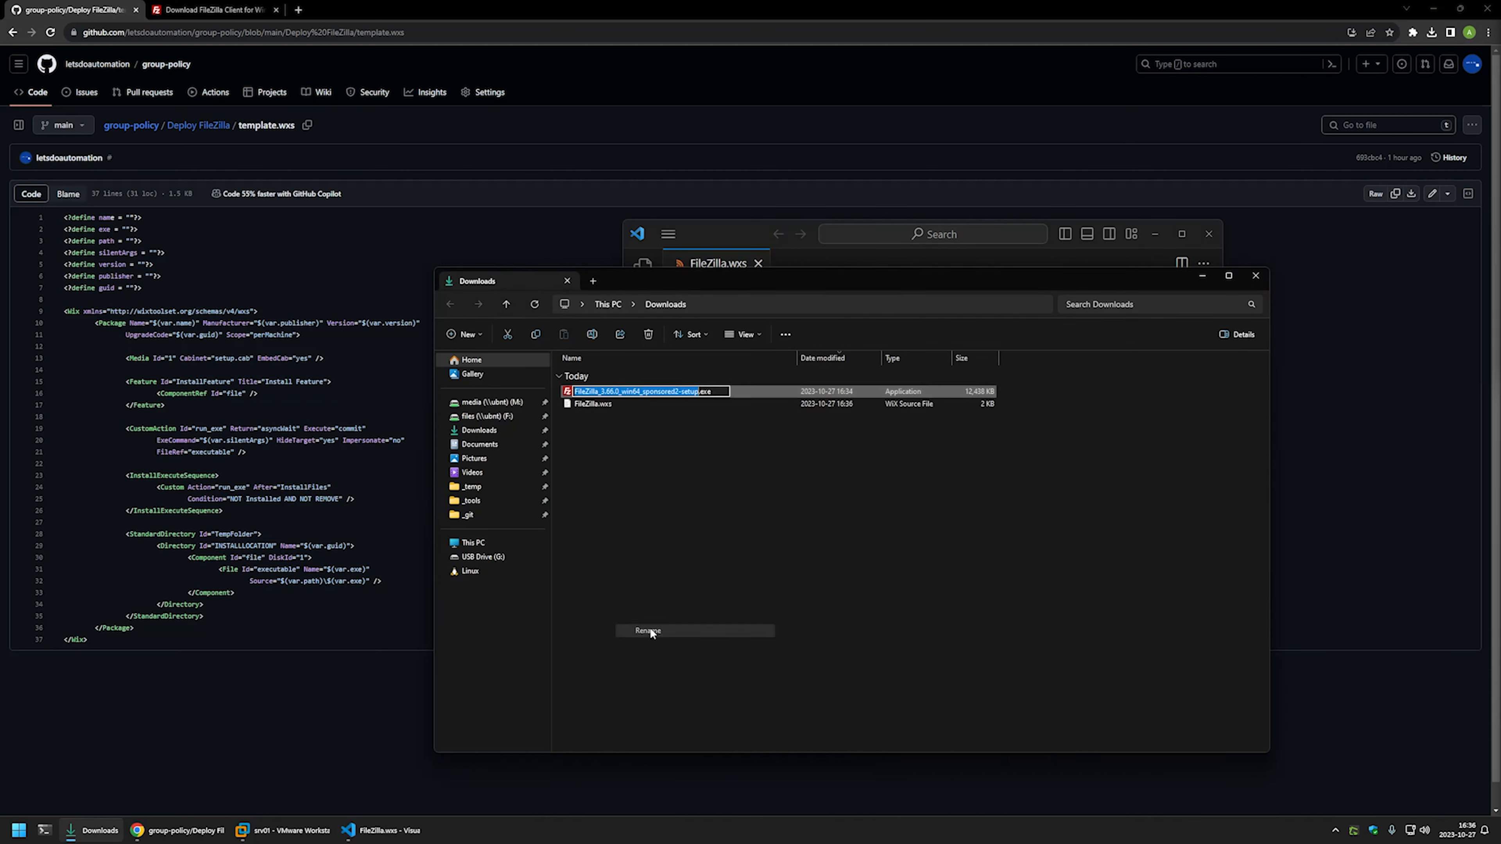
left_click_drag(718, 395, 542, 382)
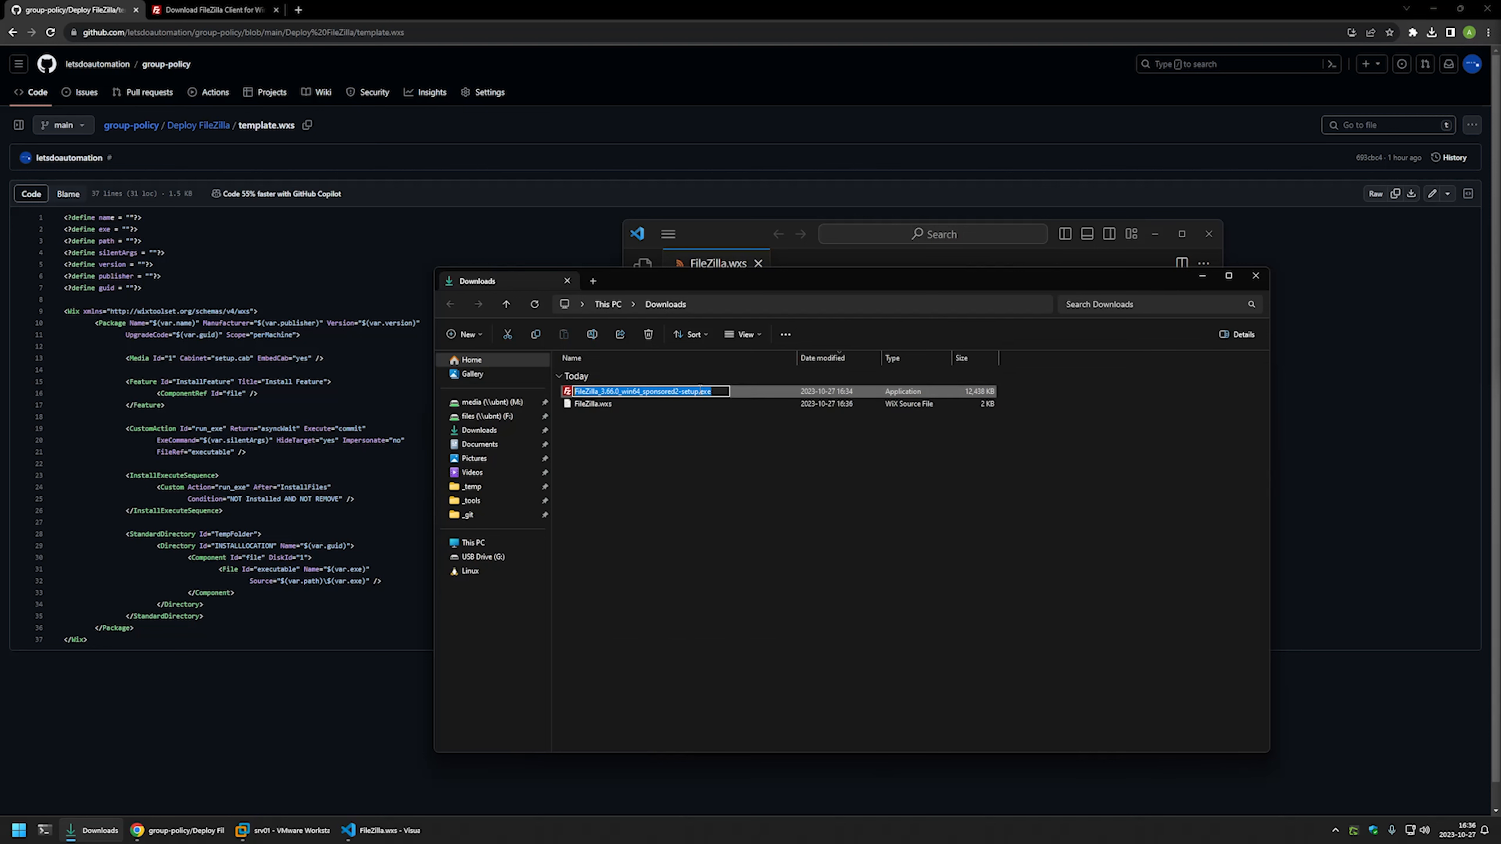
right_click(533, 390)
left_click(644, 424)
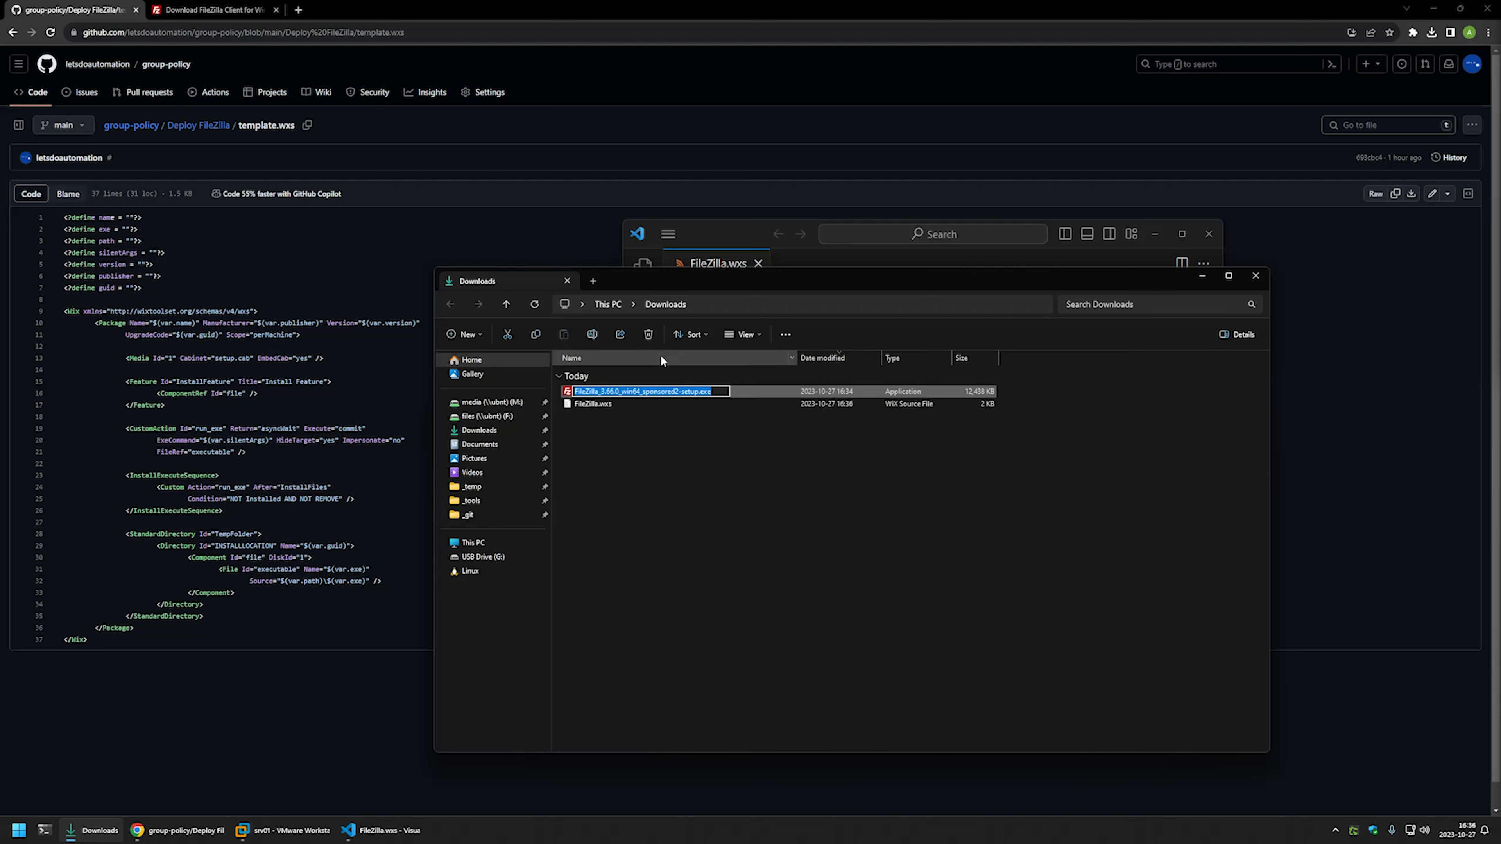
left_click(725, 225)
left_click(816, 319)
key("ctrl+v")
- Set the path define to D:\Downloads, save, and go back to the Deploy FileZilla page
left_click(834, 336)
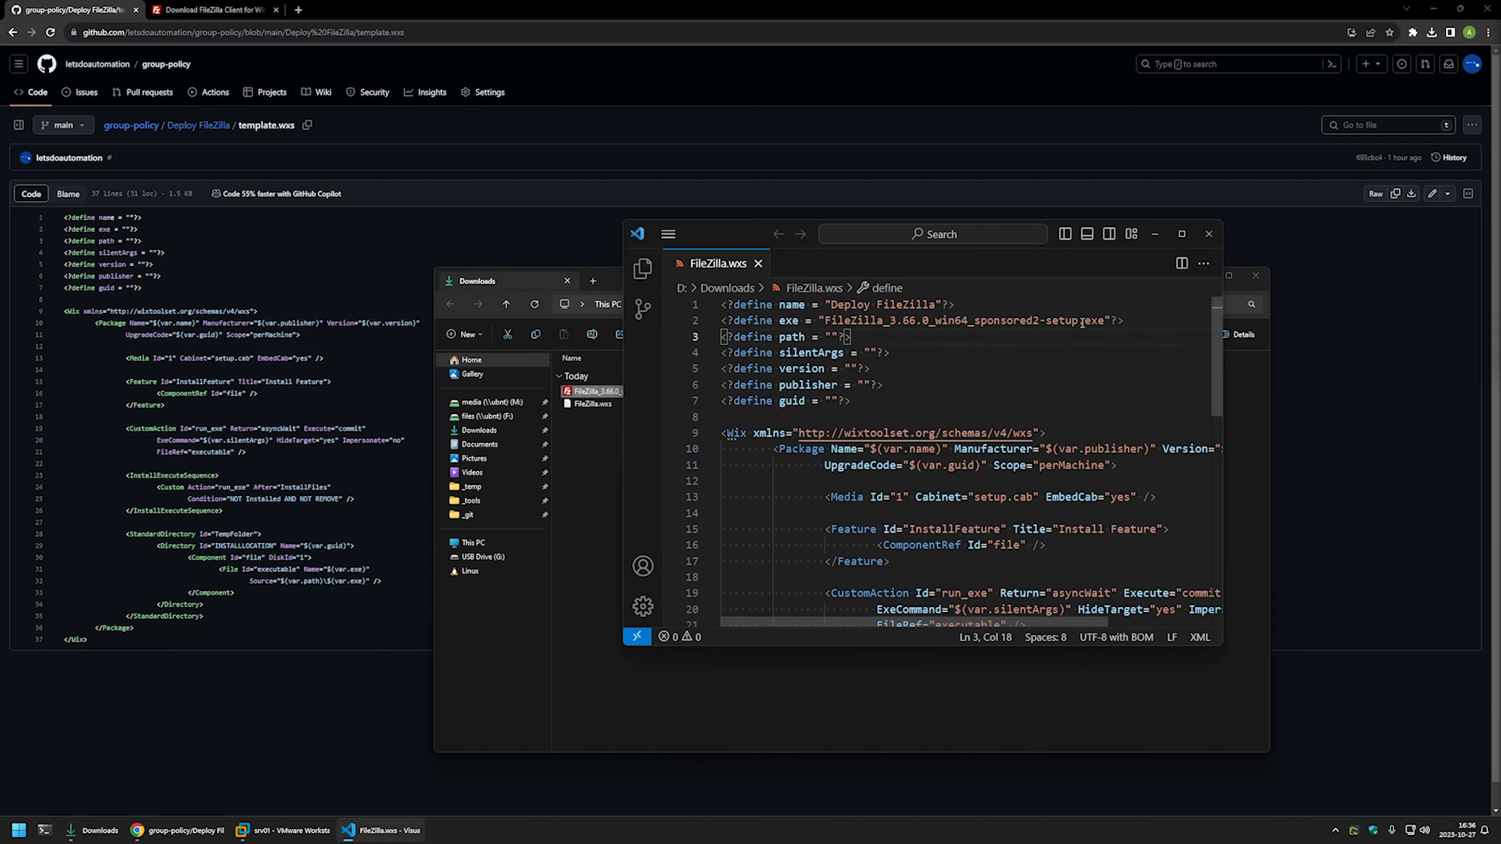
left_click_drag(1105, 319, 863, 322)
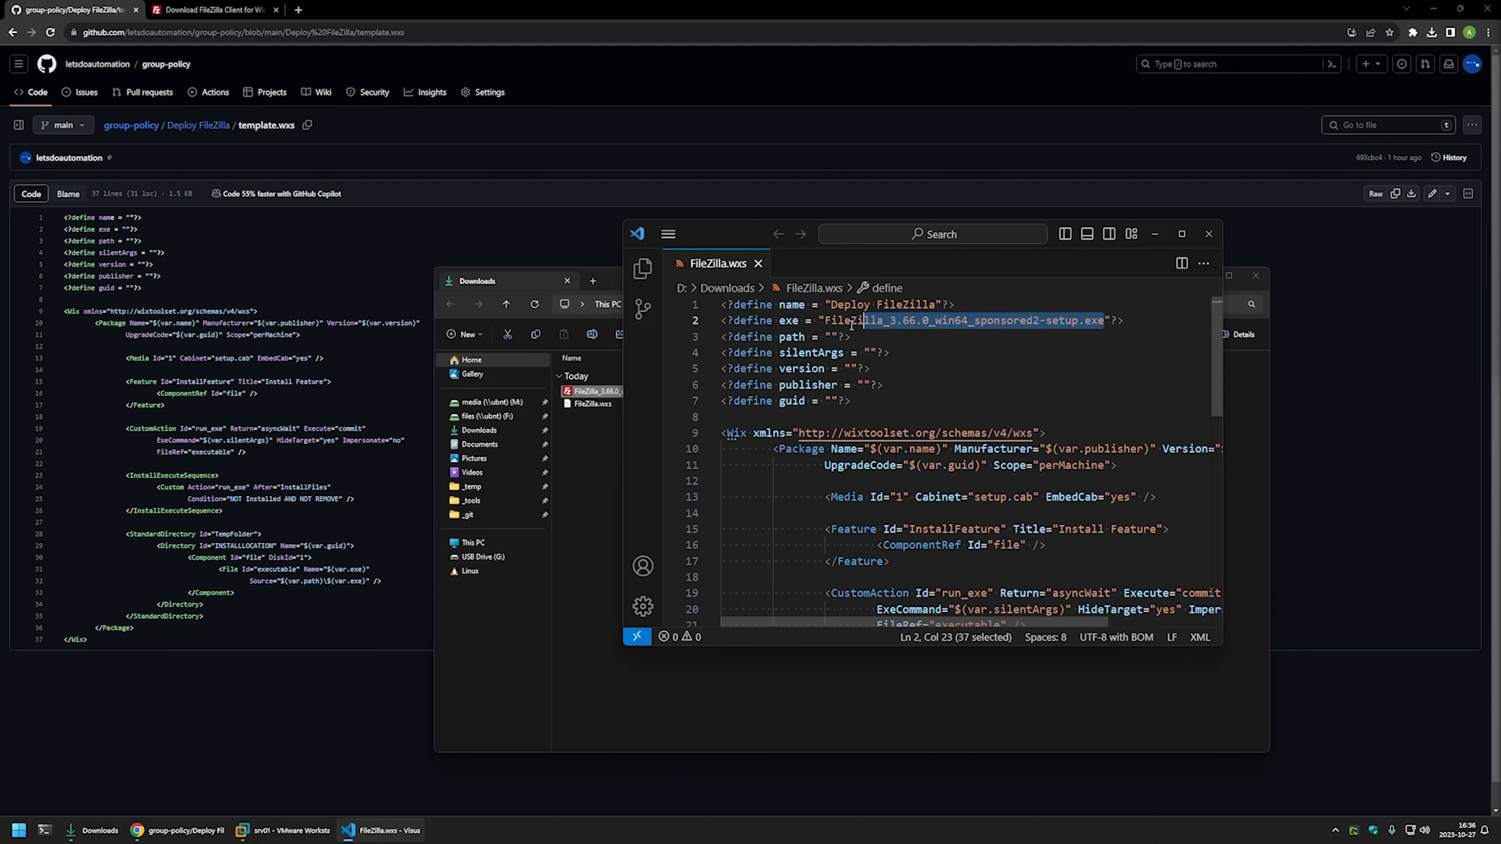
left_click(832, 337)
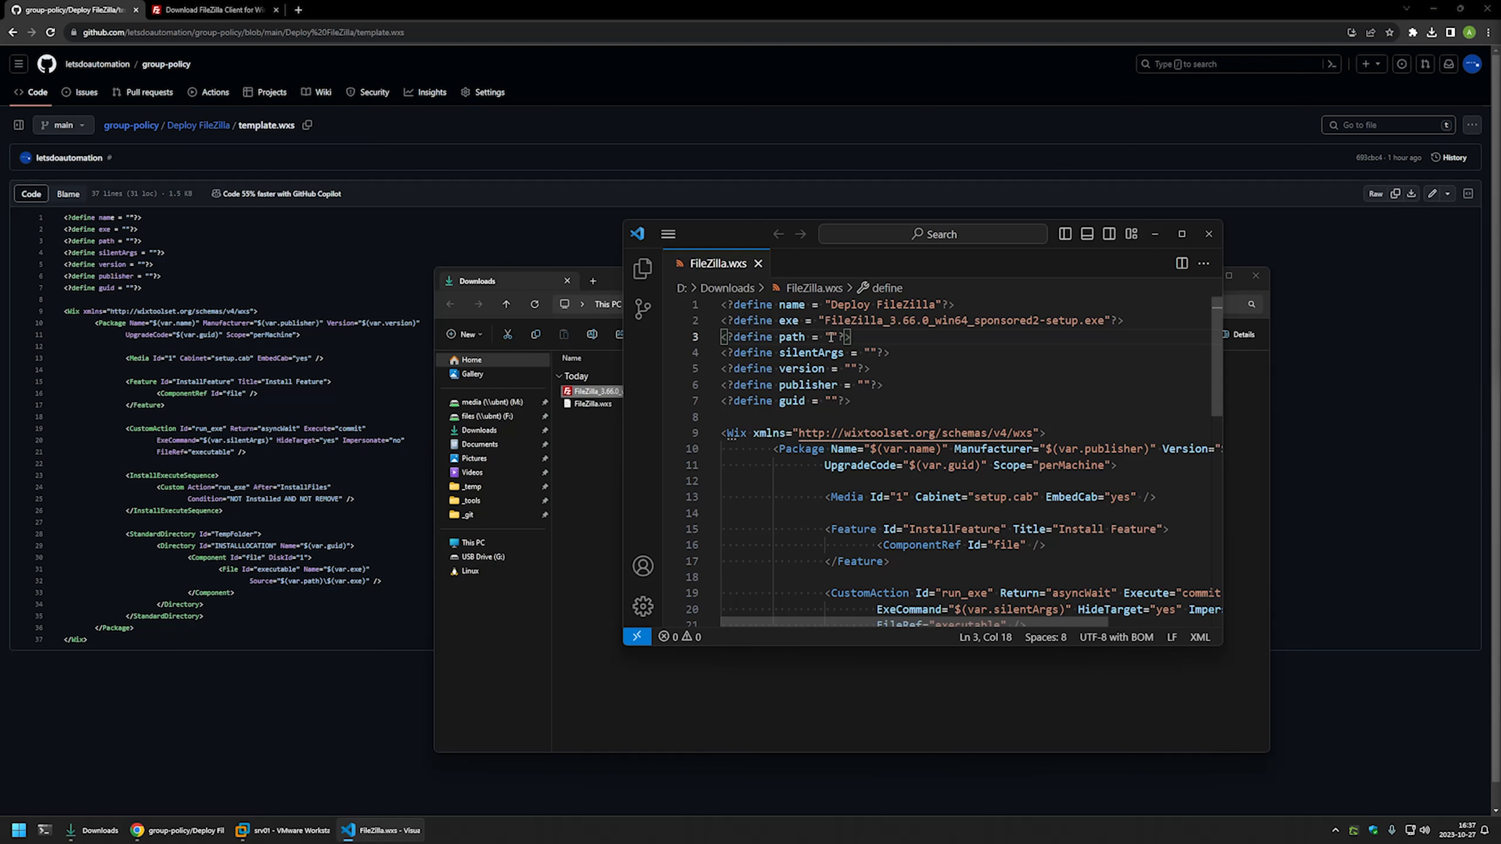
type("D:\\Downloads")
key("ctrl+s")
left_click(832, 353)
left_click(868, 353)
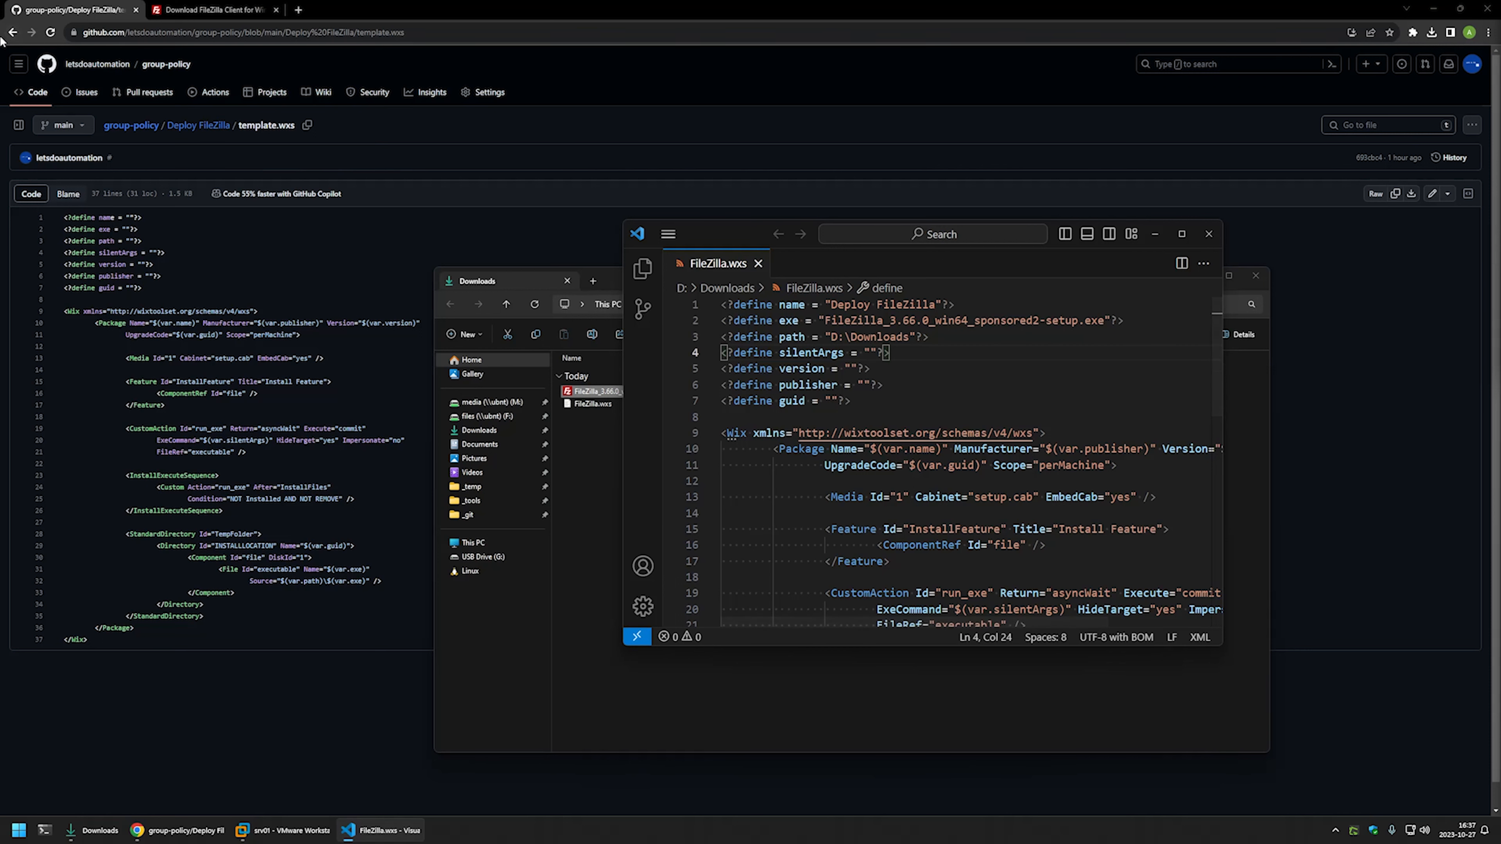
left_click(12, 32)
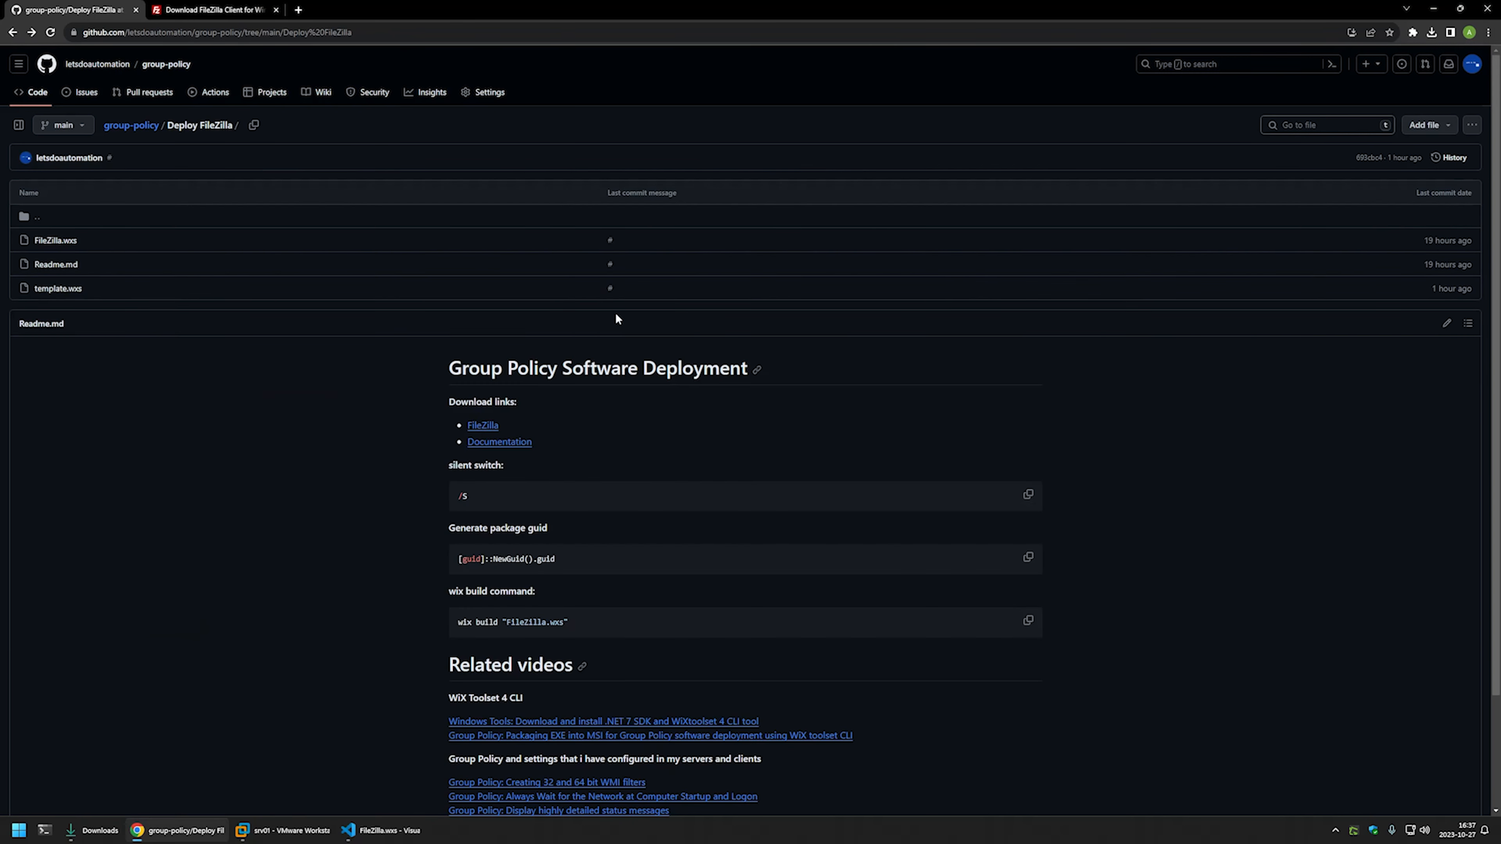
- Copy the /S switch from the readme and paste it as the silentArgs value
scroll(617, 318, "down", 2)
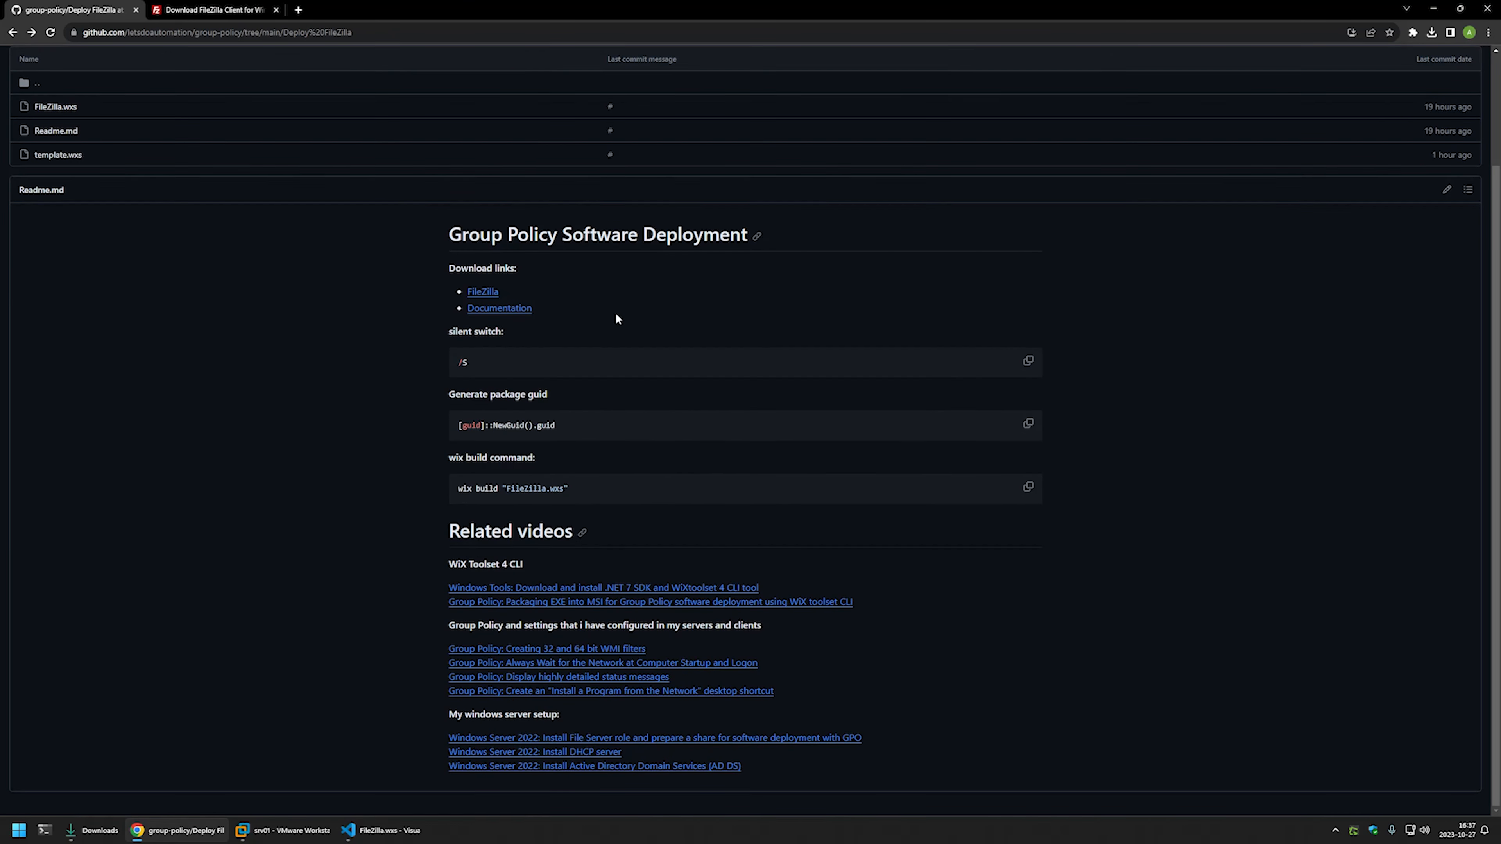
right_click(463, 363)
left_click(478, 370)
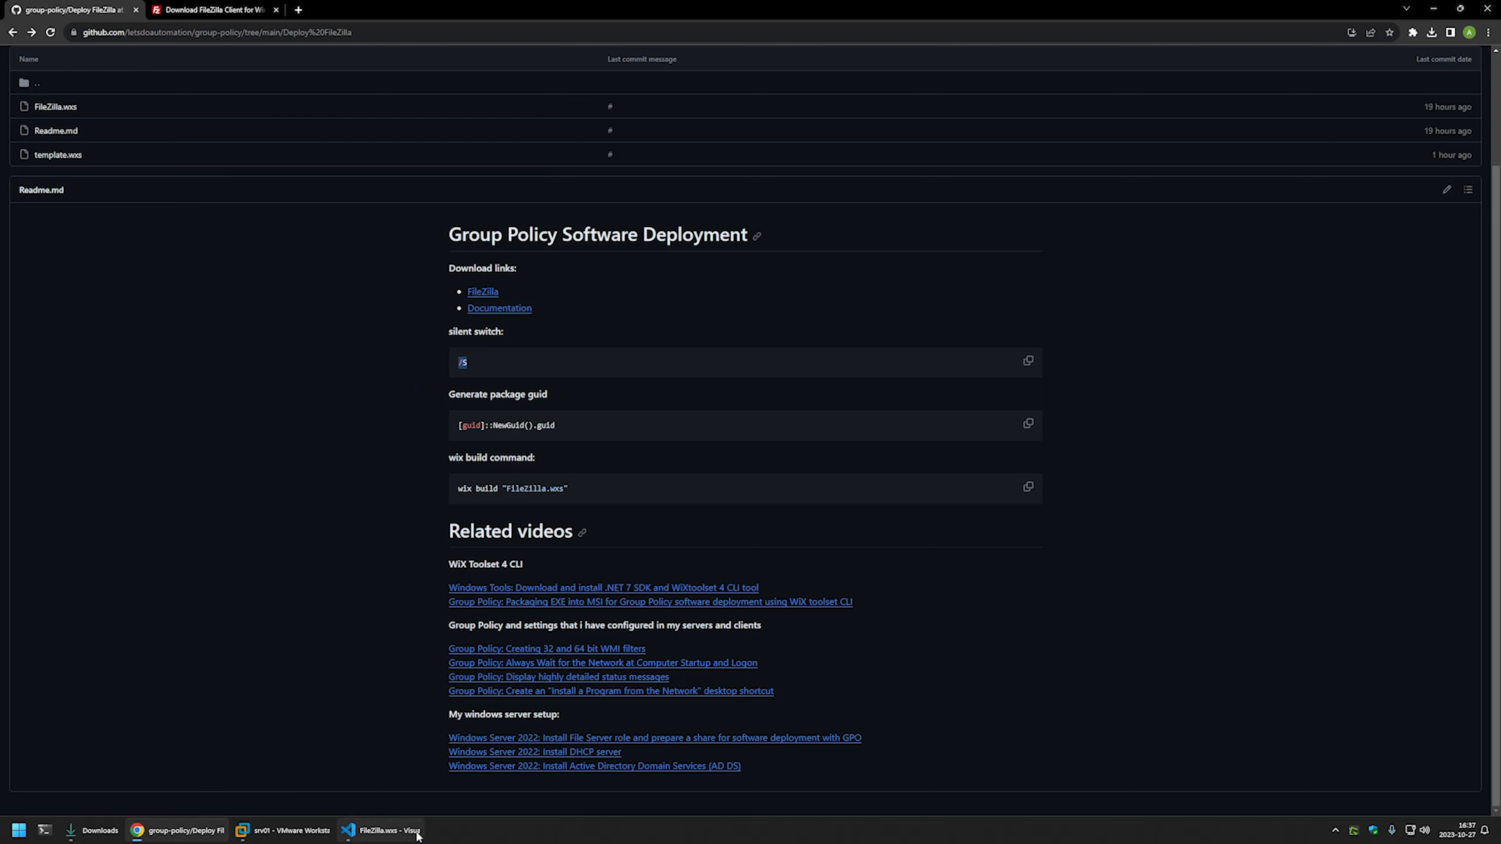
left_click(366, 830)
right_click(874, 353)
key("Escape")
right_click(875, 352)
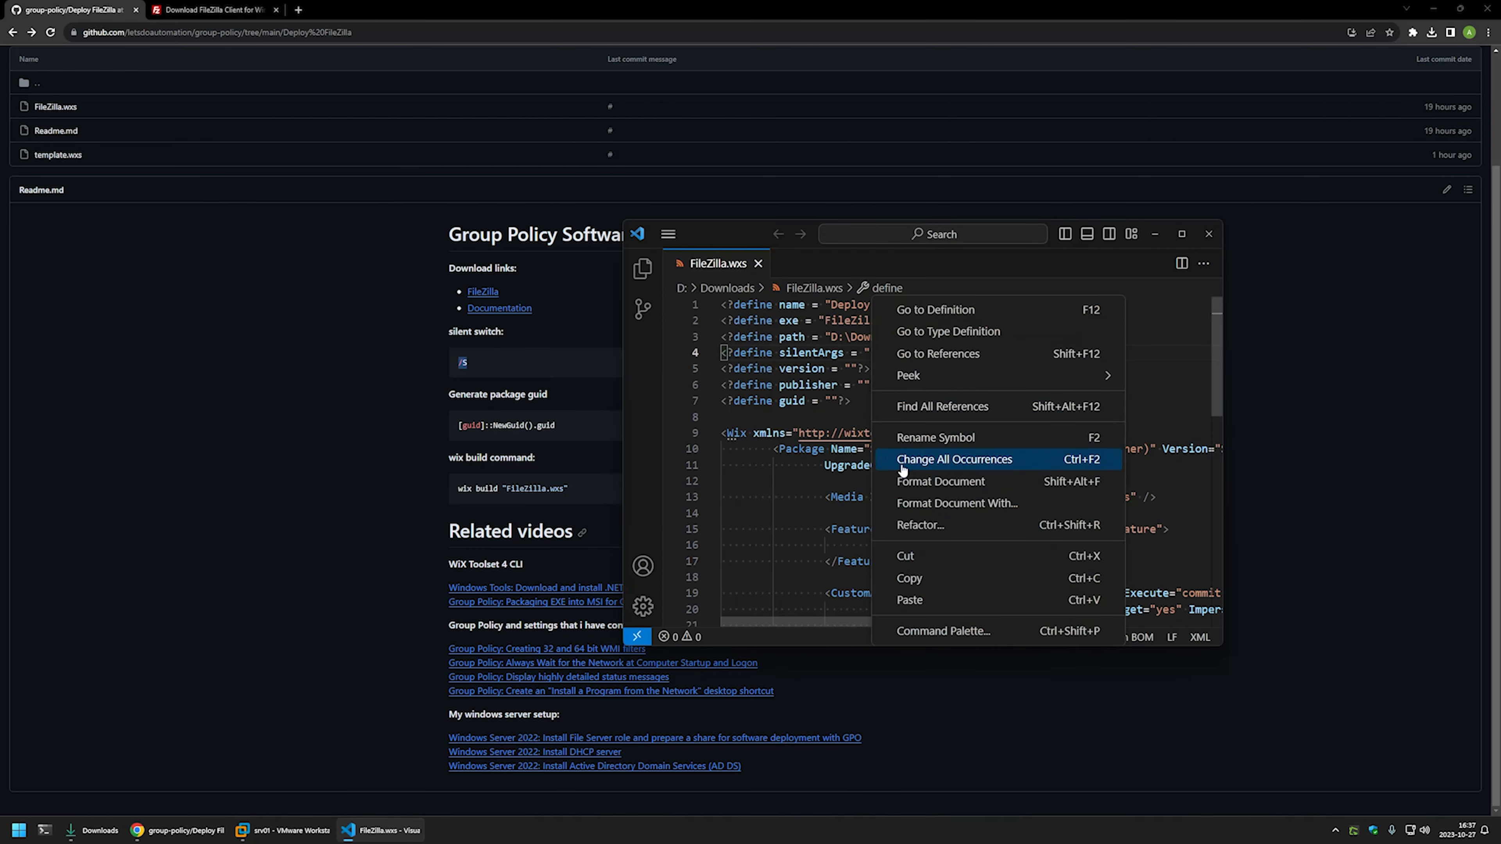
left_click(904, 601)
left_click(850, 369)
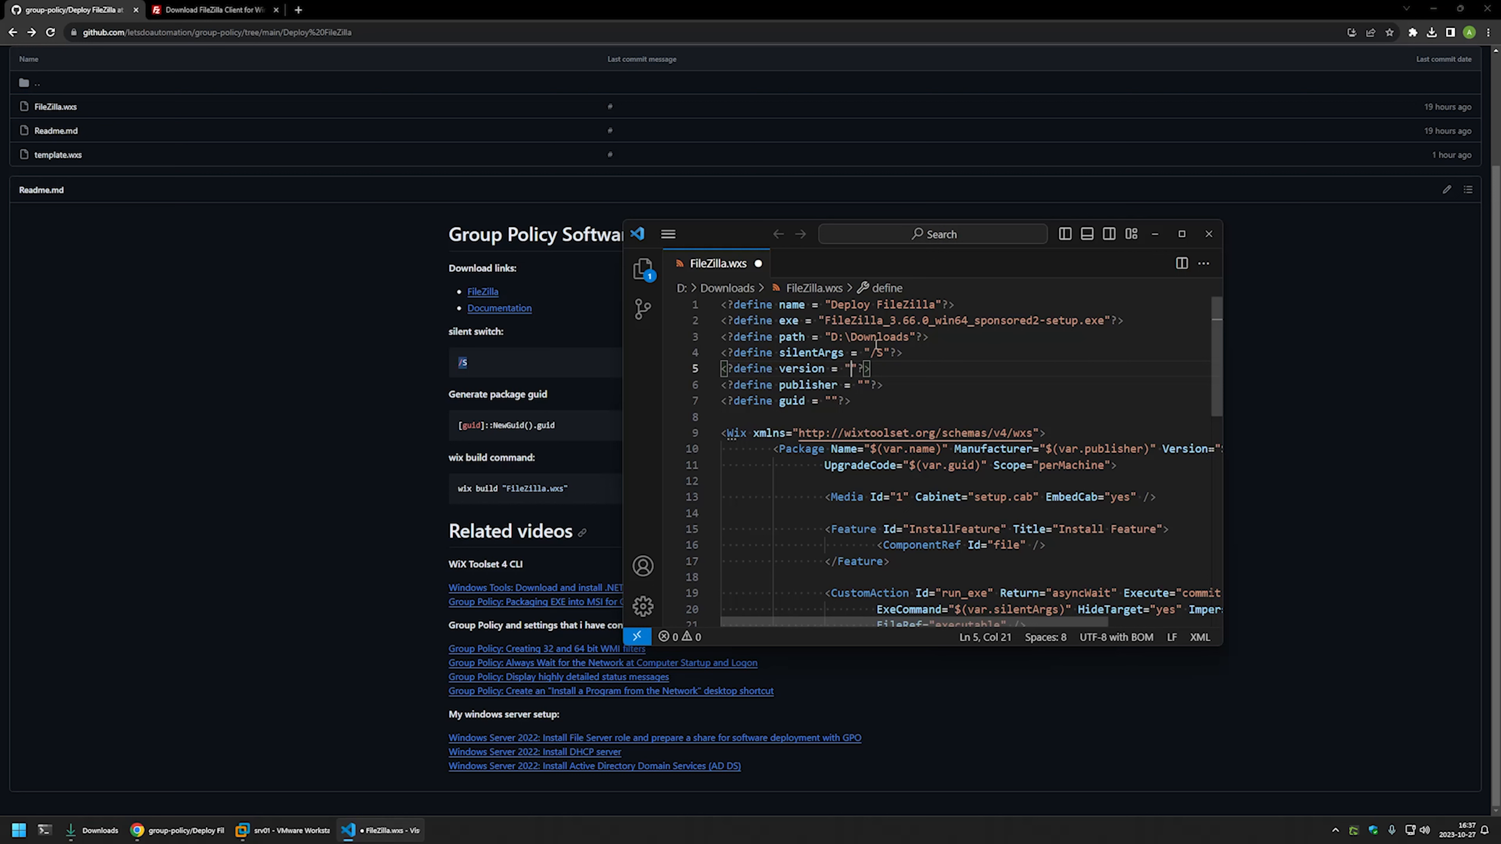
- Copy 3.66.0 from the installer name into the version define and save
left_click(929, 321)
left_click_drag(929, 322, 891, 323)
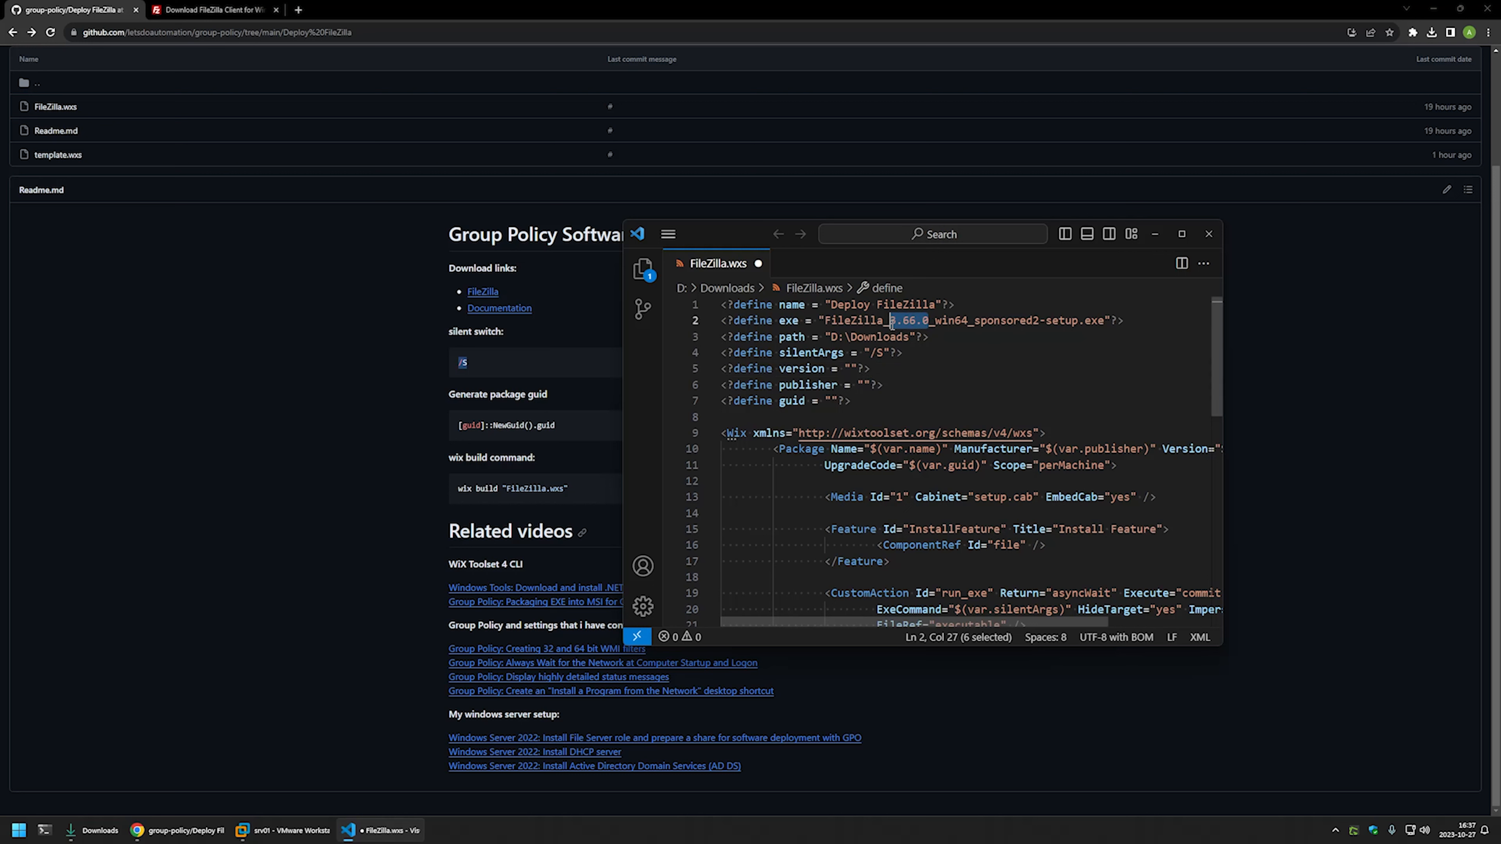
left_click(854, 369)
key("ctrl+v")
key("ctrl+s")
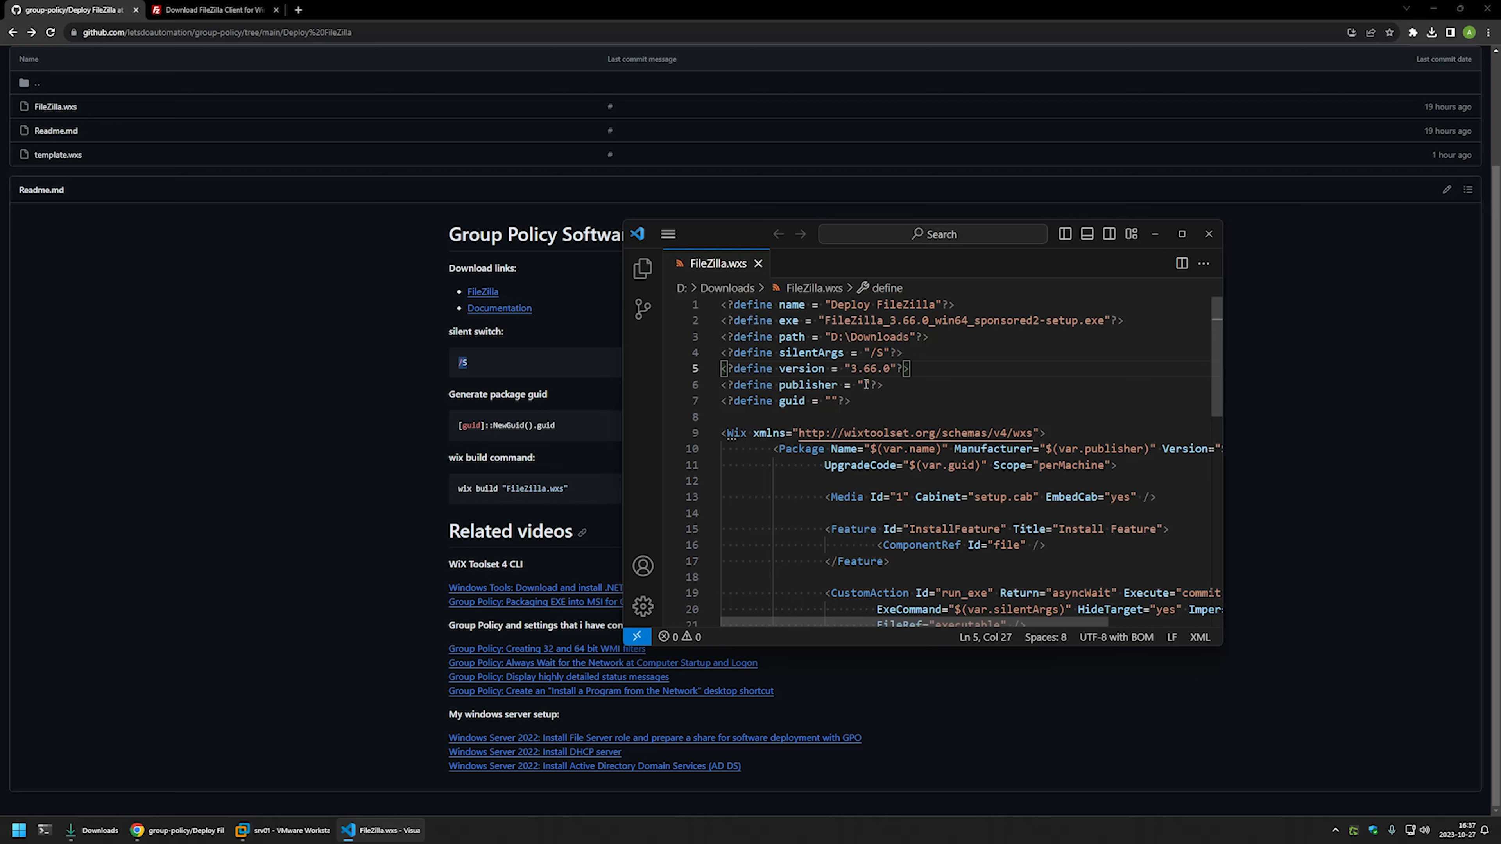
- Enter the repo owner's name as the publisher value and save
left_click(864, 385)
type("letsdoauto")
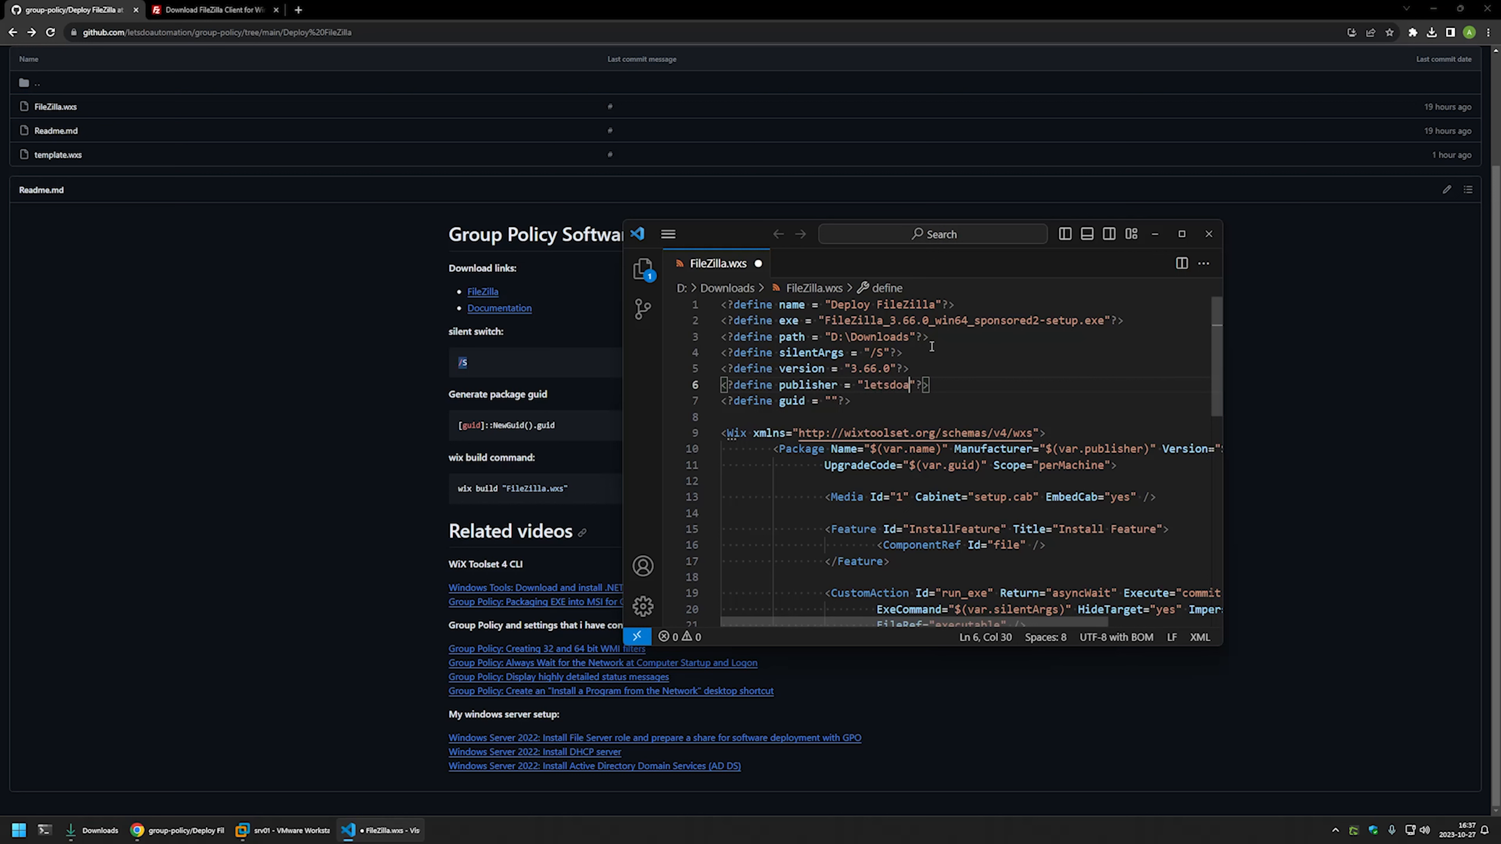
type("mation")
key("ctrl+s")
left_click(834, 401)
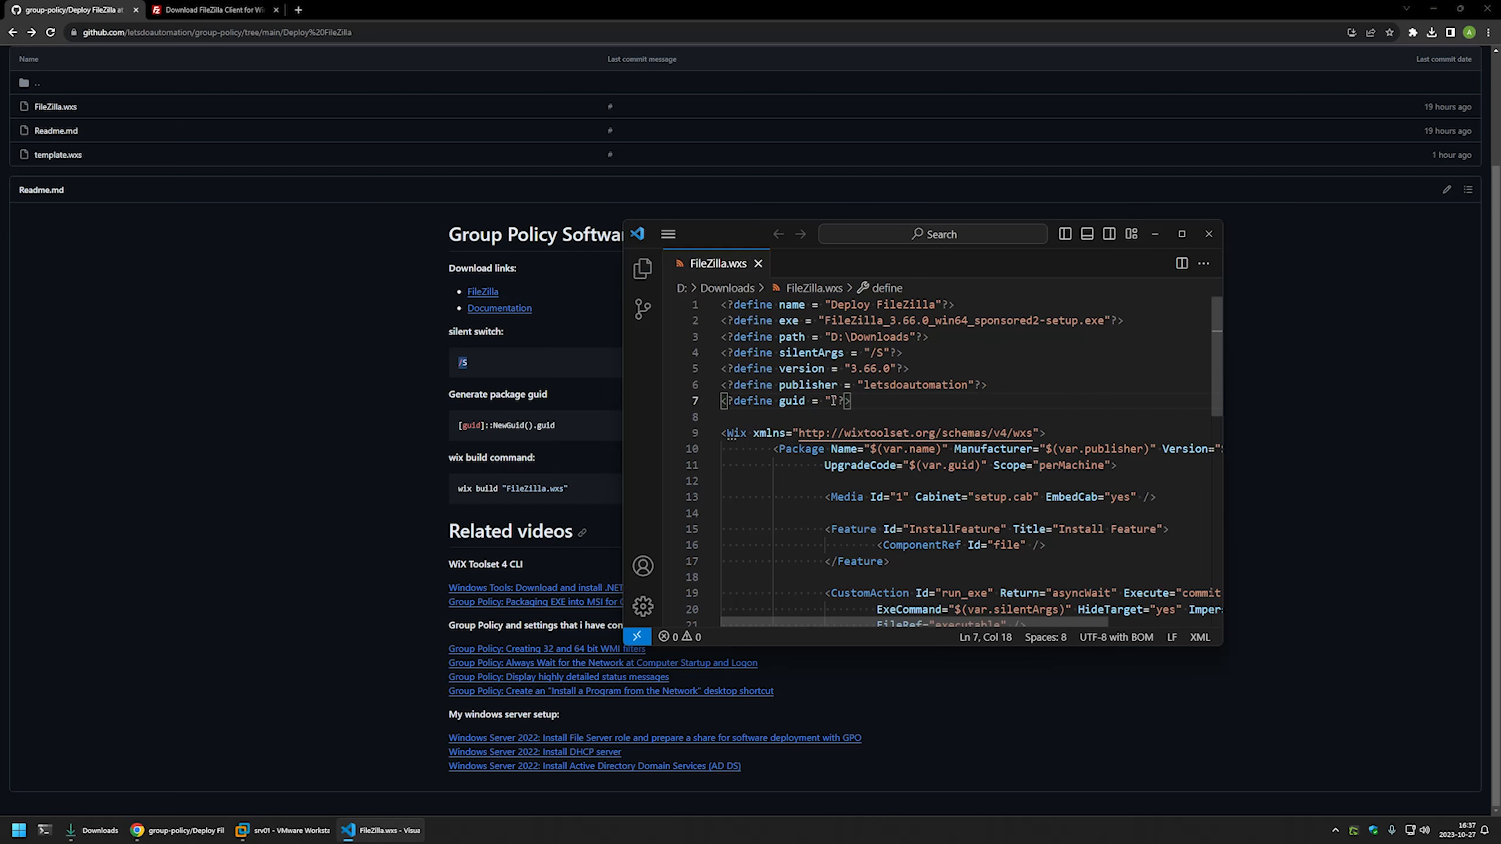
- Copy the [guid]::NewGuid().guid command from the readme and run it three times in PowerShell
left_click(578, 420)
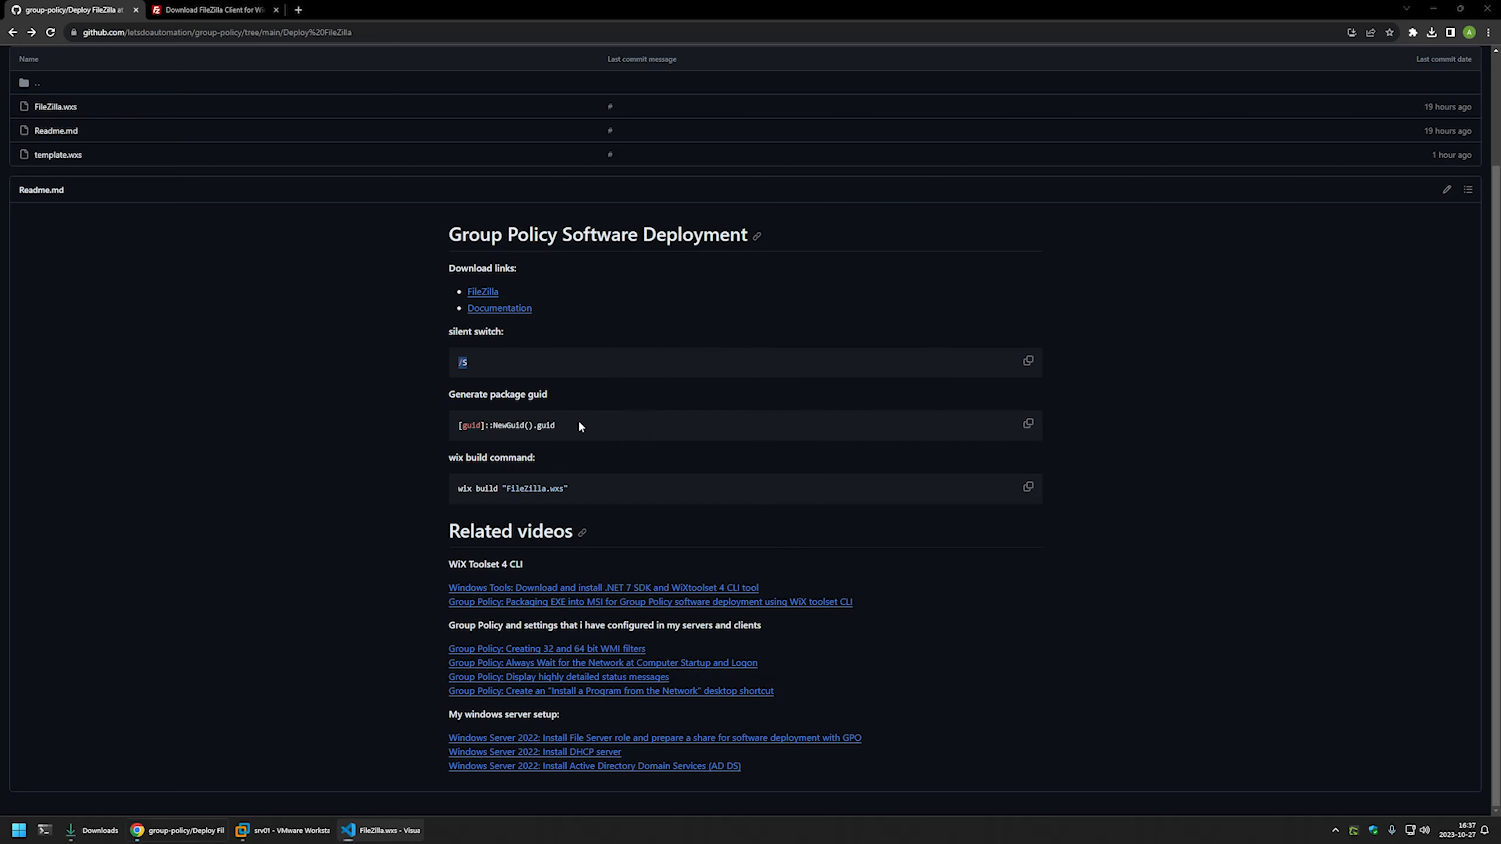
left_click_drag(578, 422, 449, 422)
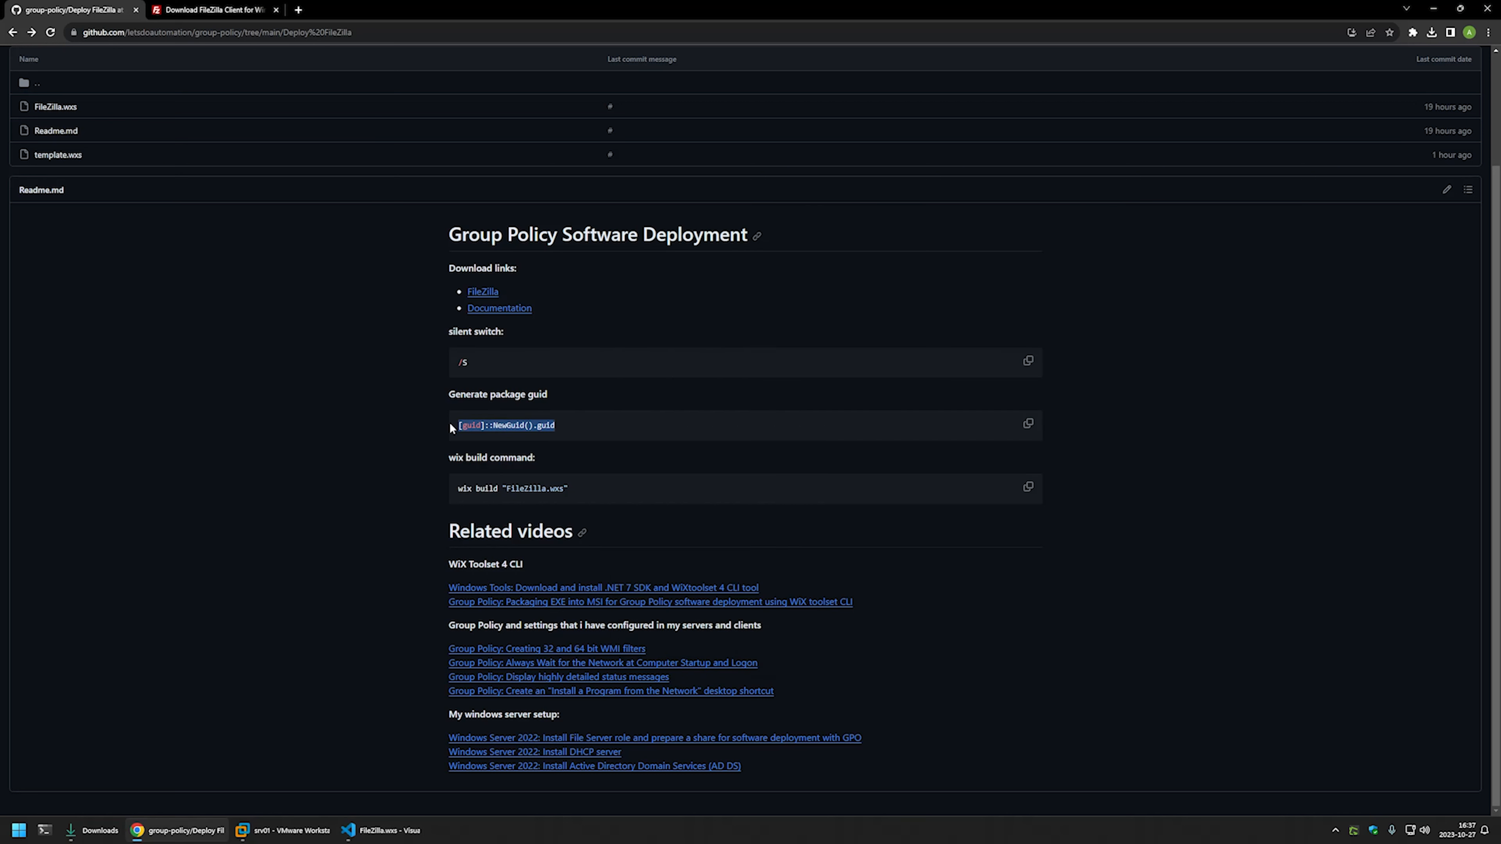
right_click(484, 424)
left_click(498, 431)
left_click(45, 830)
right_click(576, 435)
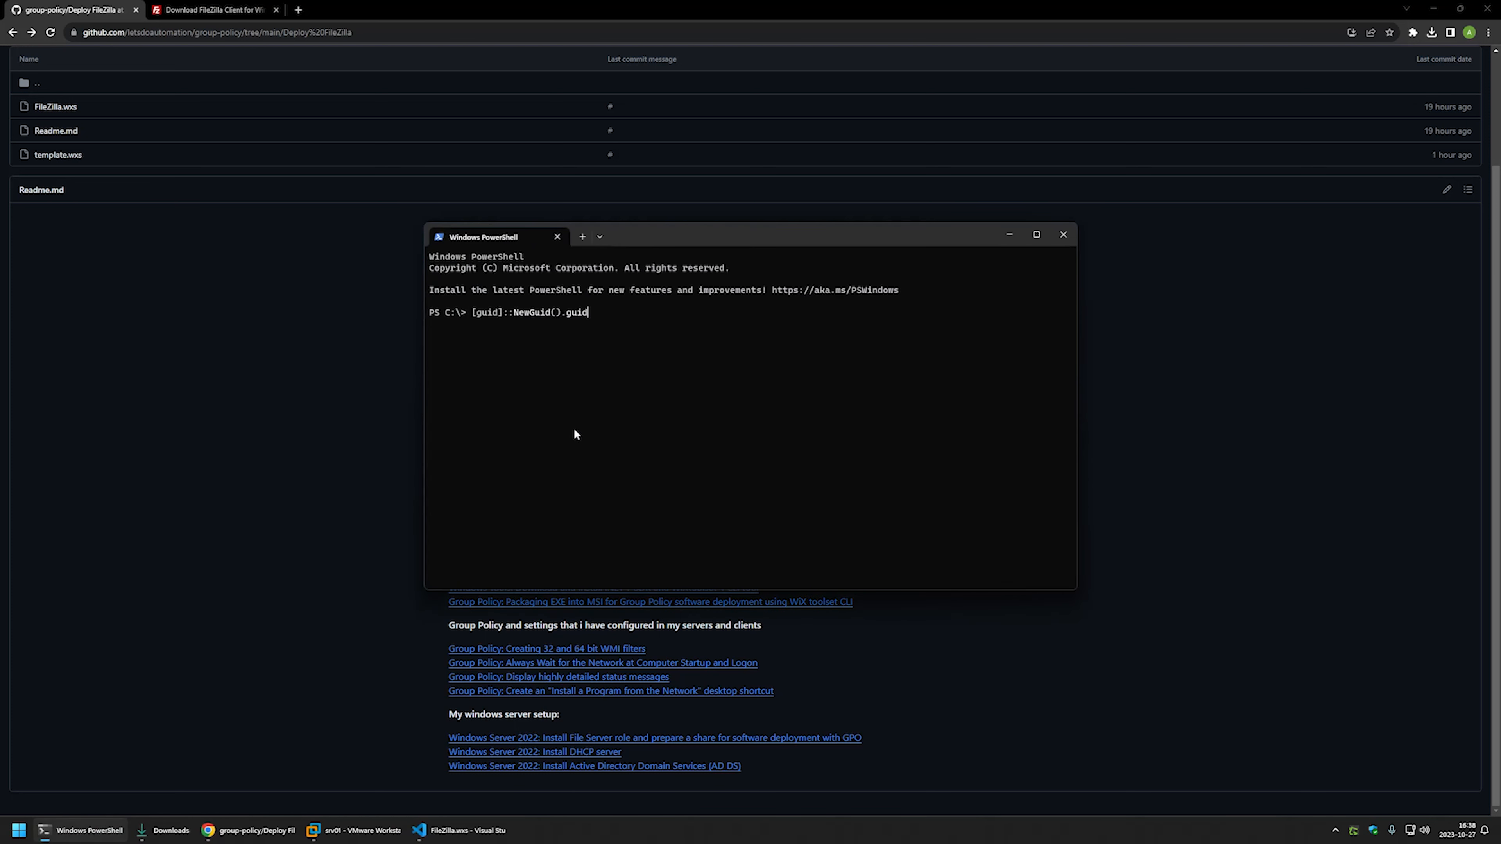
key("Return")
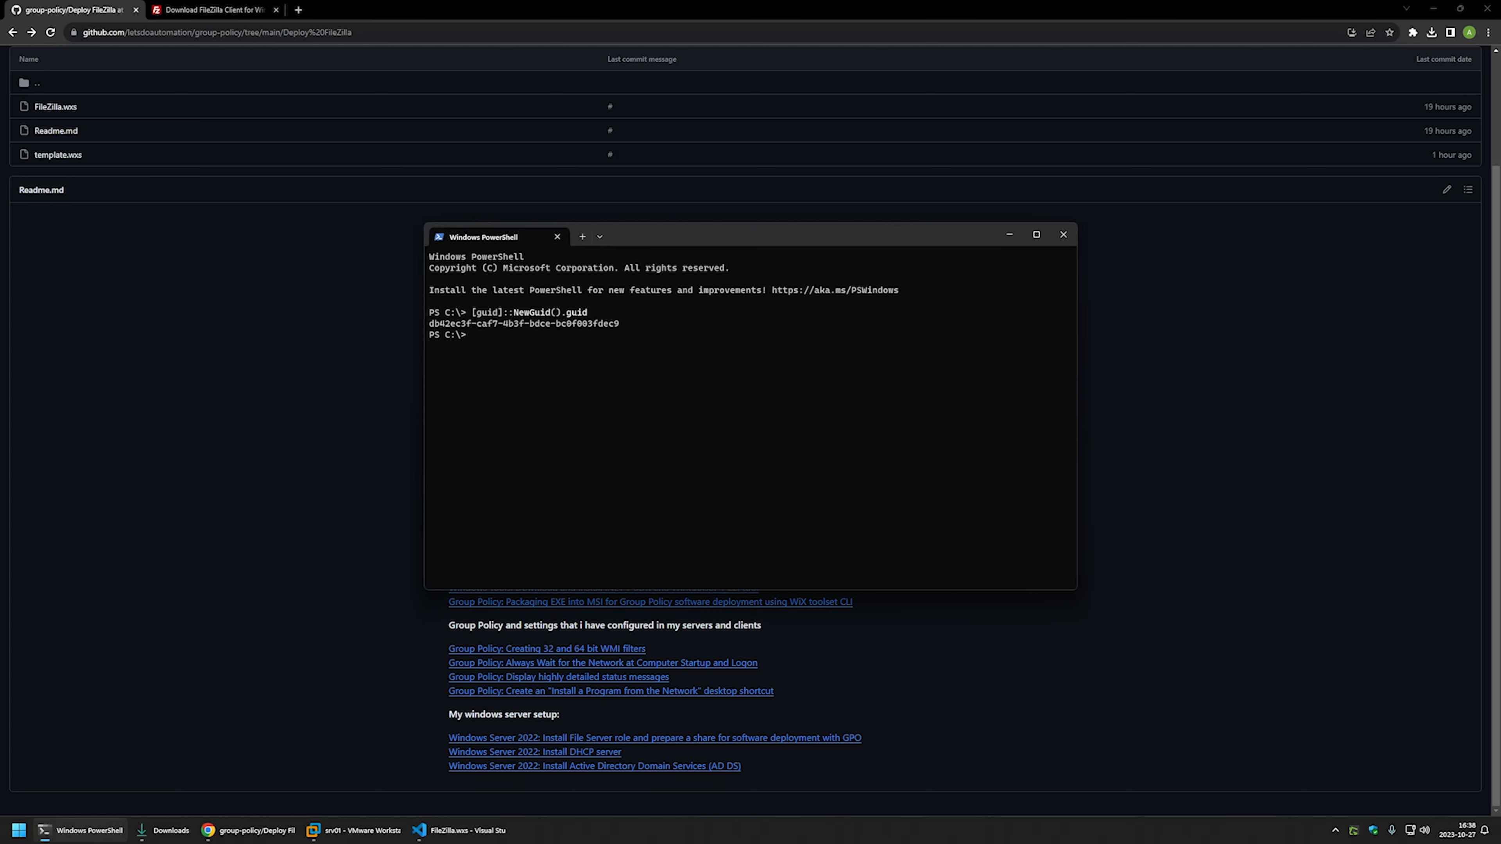
key("Up")
key("Return")
key("Up")
key("Return")
key("Up")
key("Return")
key("Up")
key("Return")
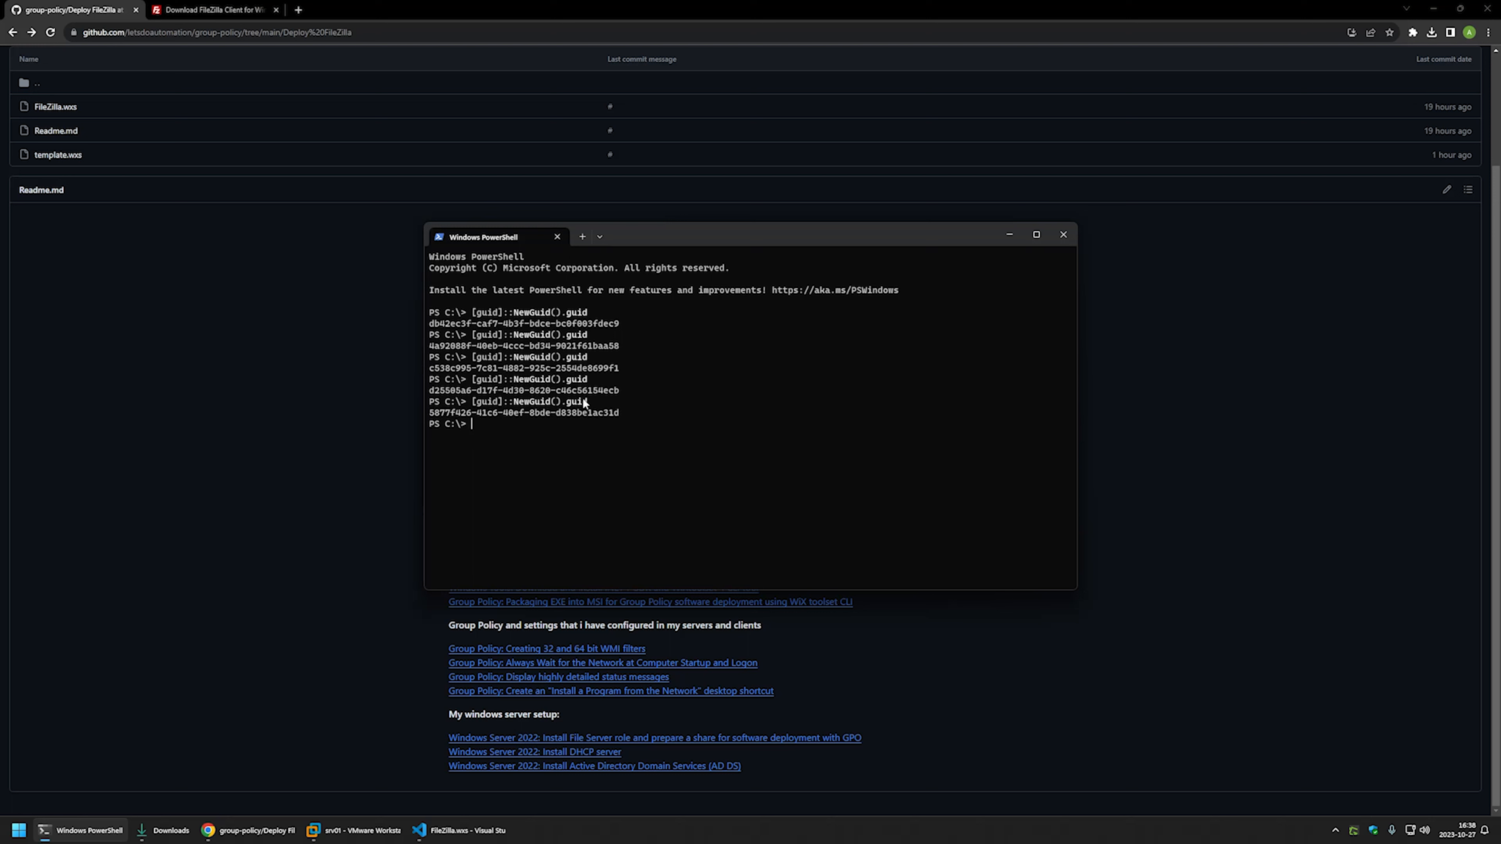
- Paste GUID c538c995-7c81-4882-925c-2554de8699f1 into the guid define and save FileZilla.wxs
left_click_drag(611, 368, 431, 368)
right_click(432, 366)
left_click(461, 830)
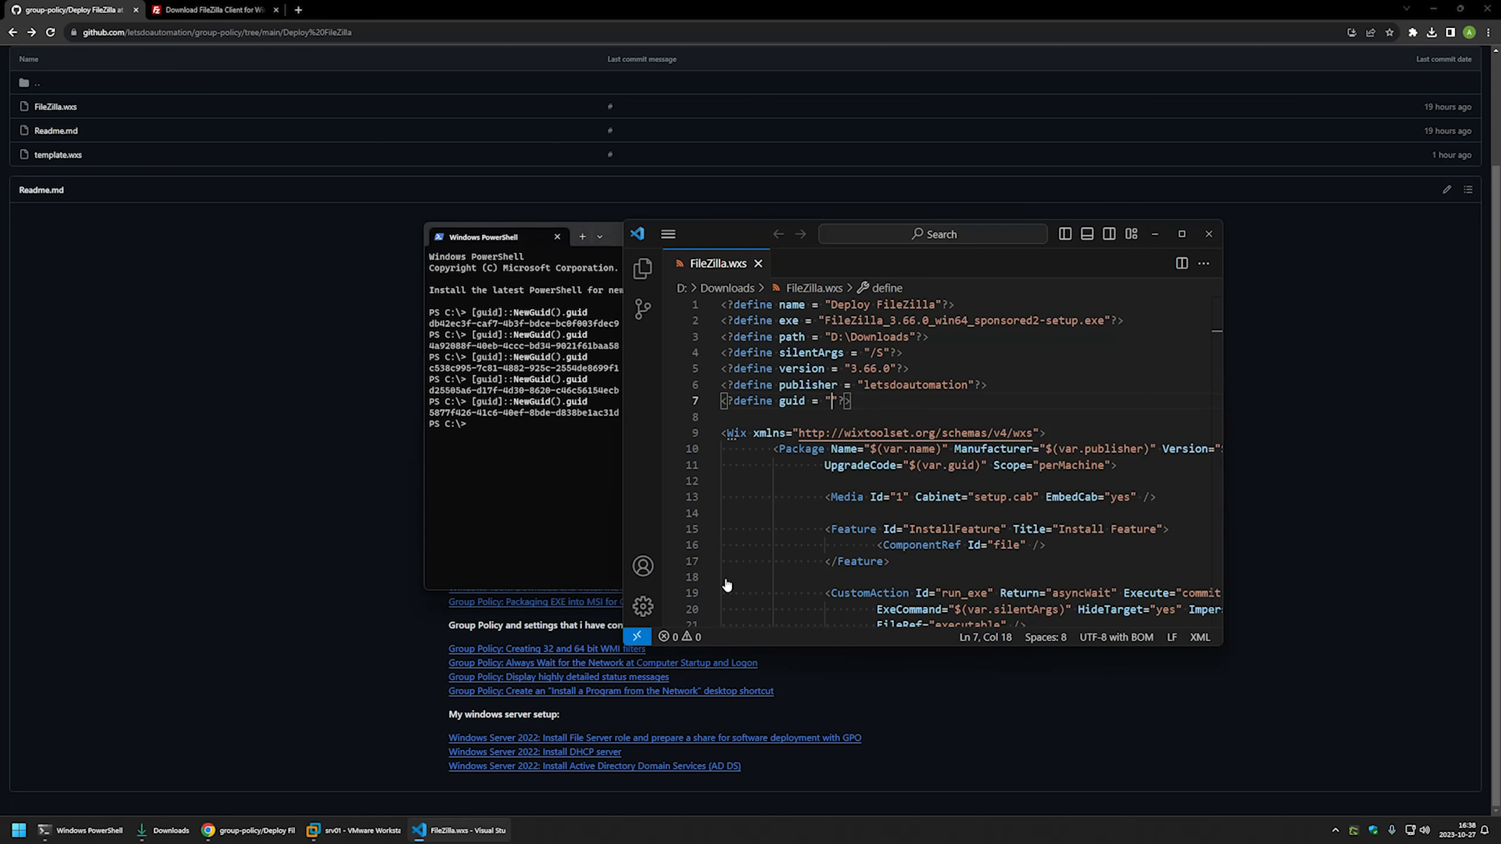
right_click(834, 407)
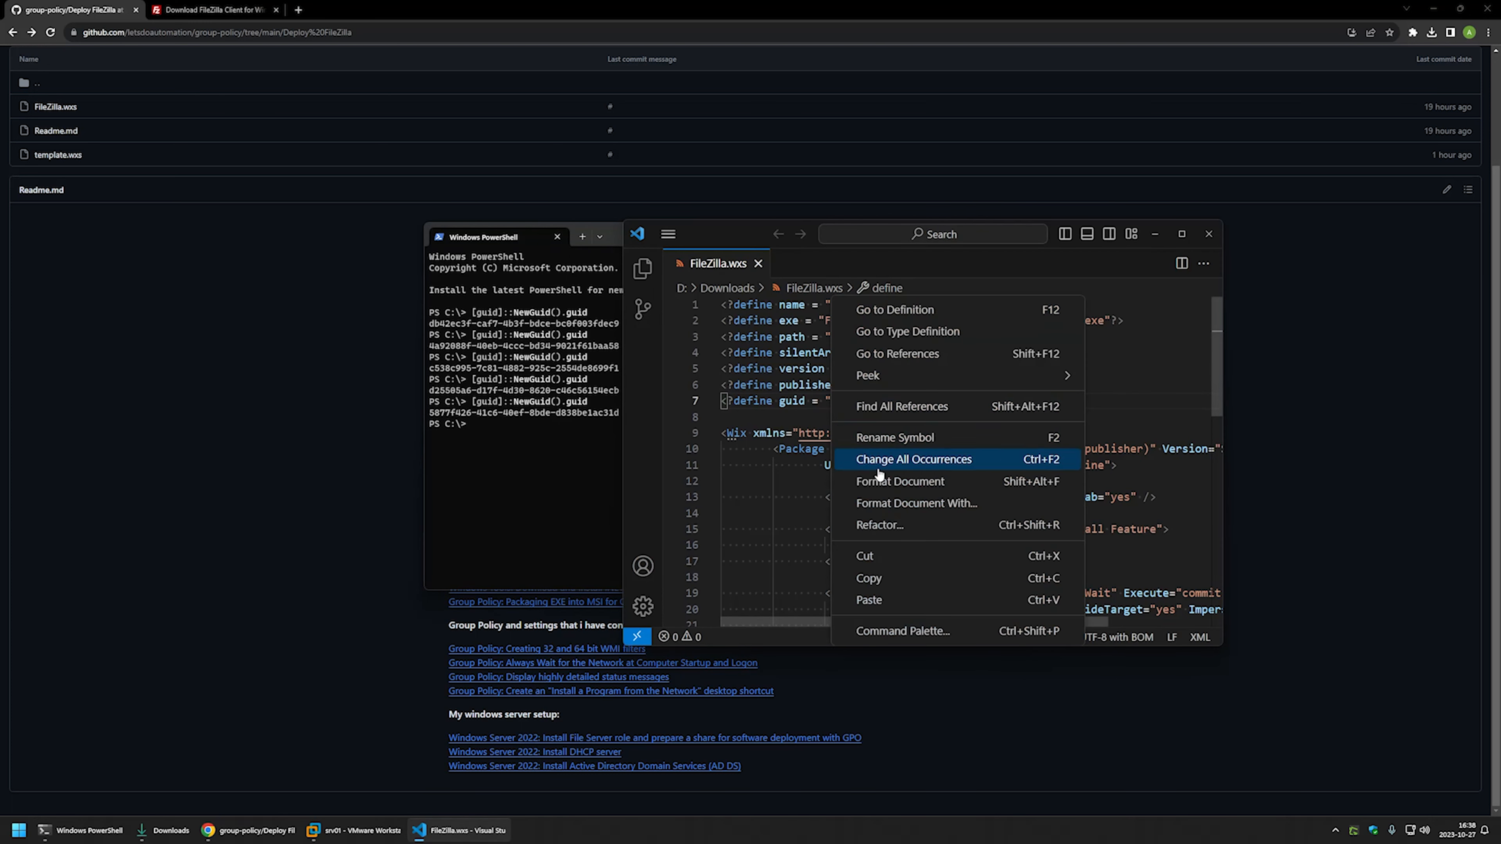
left_click(879, 600)
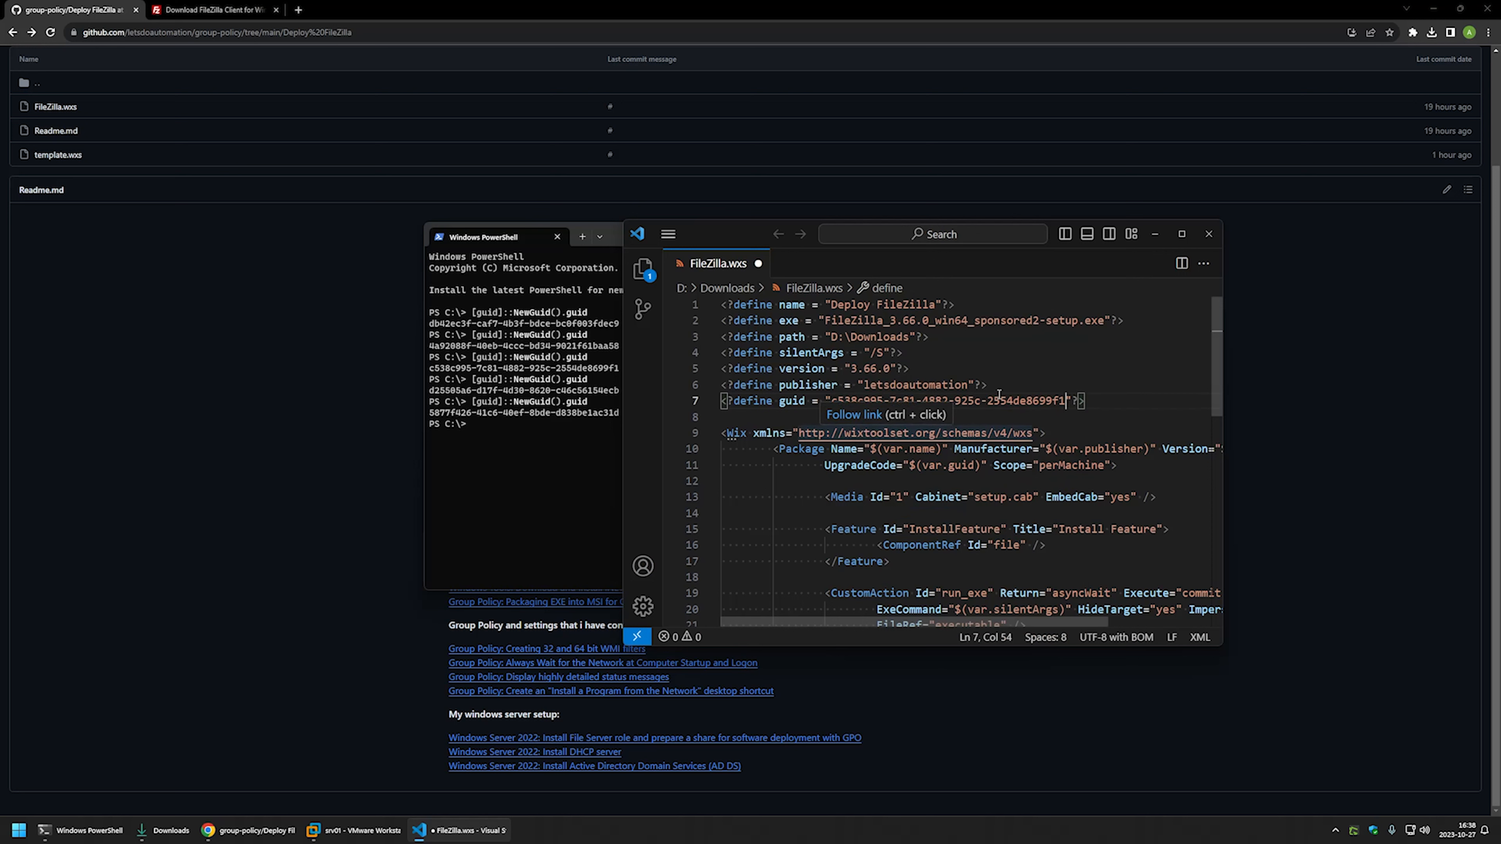
key("ctrl+s")
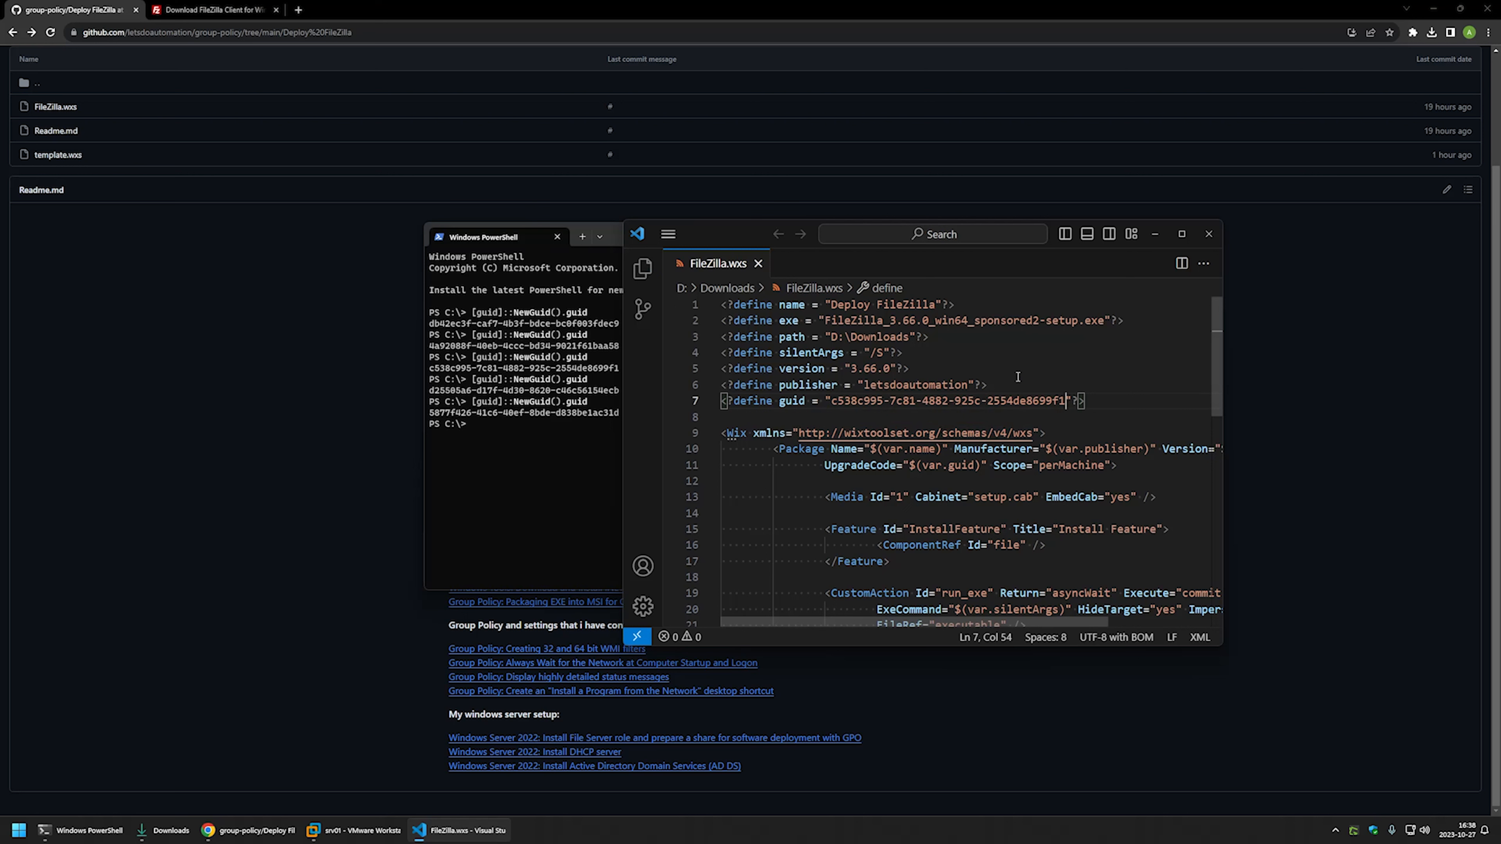
- Change PowerShell to D:\Downloads and list its files with dir
left_click(549, 358)
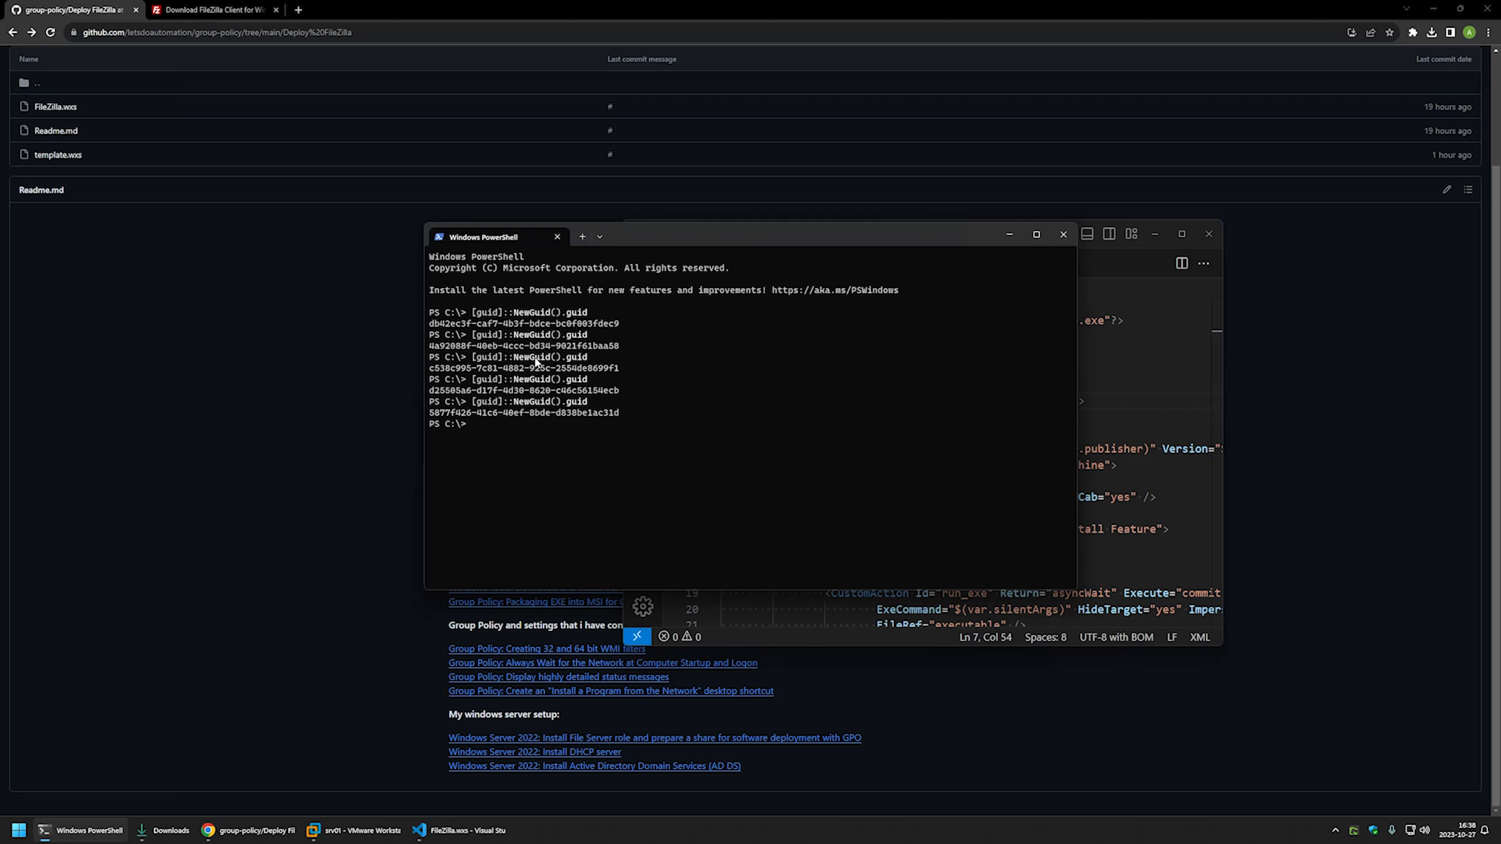
type("cd D:\\Dp")
key("BackSpace")
type("own")
key("Tab")
key("Return")
type("dir")
key("Return")
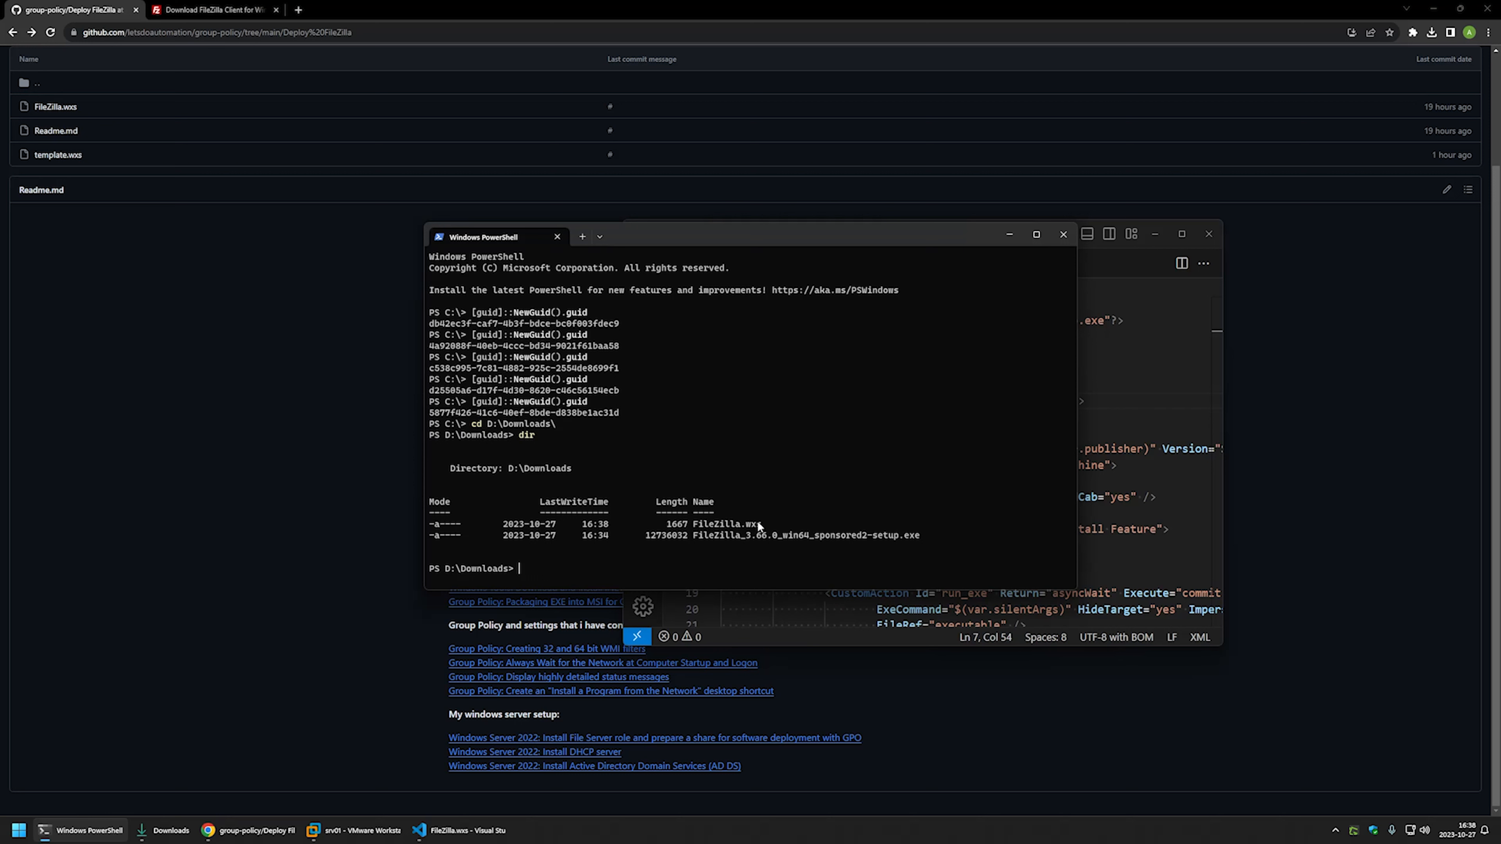
- Run wix build .\FileZilla.wxs to compile the installer package
left_click_drag(761, 525, 696, 526)
left_click_drag(920, 536, 769, 534)
left_click(711, 553)
type("wix buil")
type("d ")
type(".\\Fi")
key("Tab")
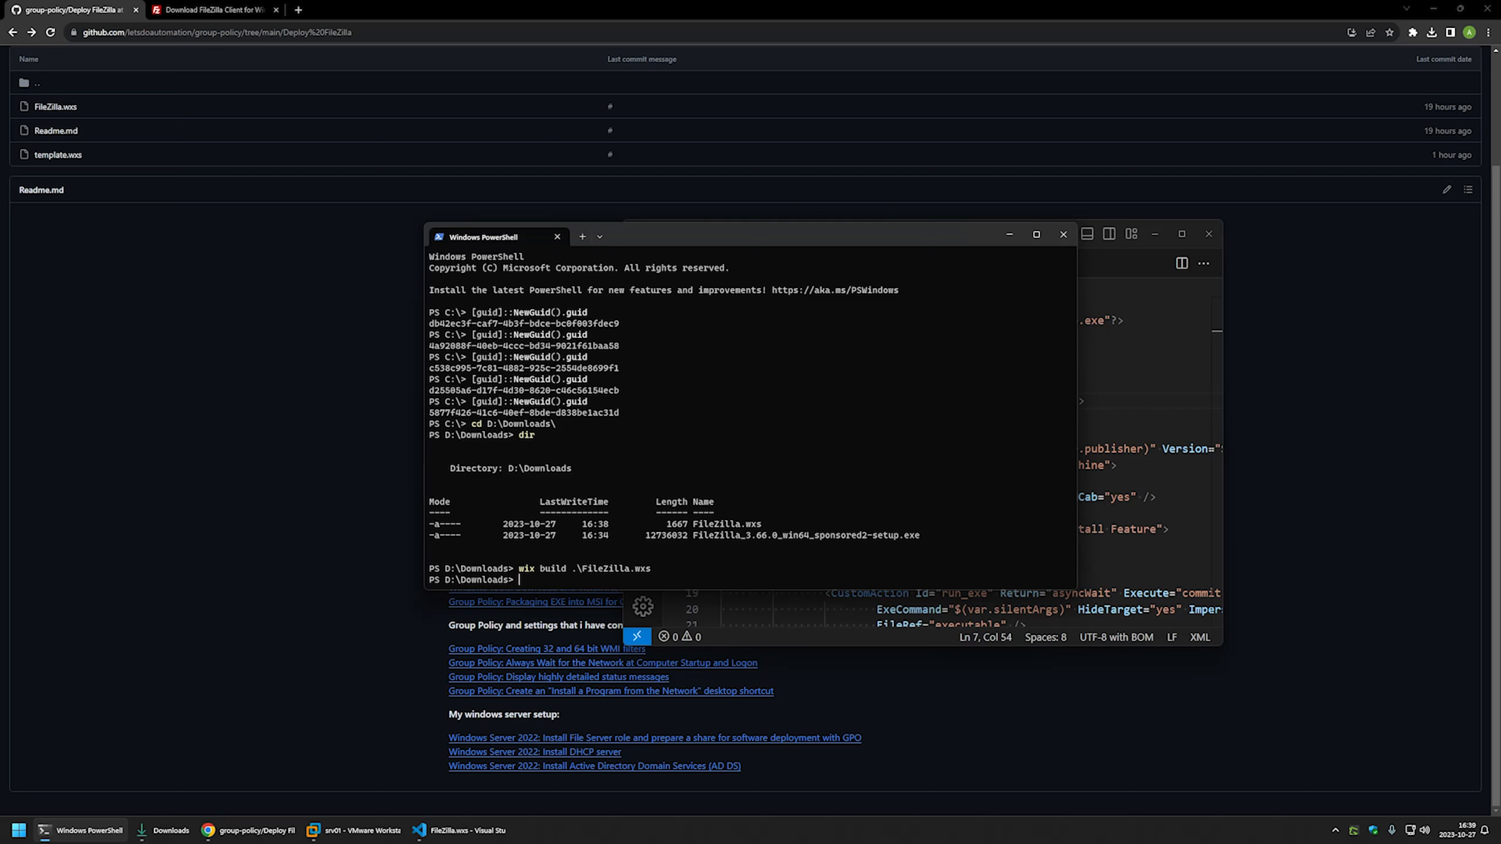
- Copy the built FileZilla.msi from the Downloads folder and return to the srv01 VM
left_click(171, 830)
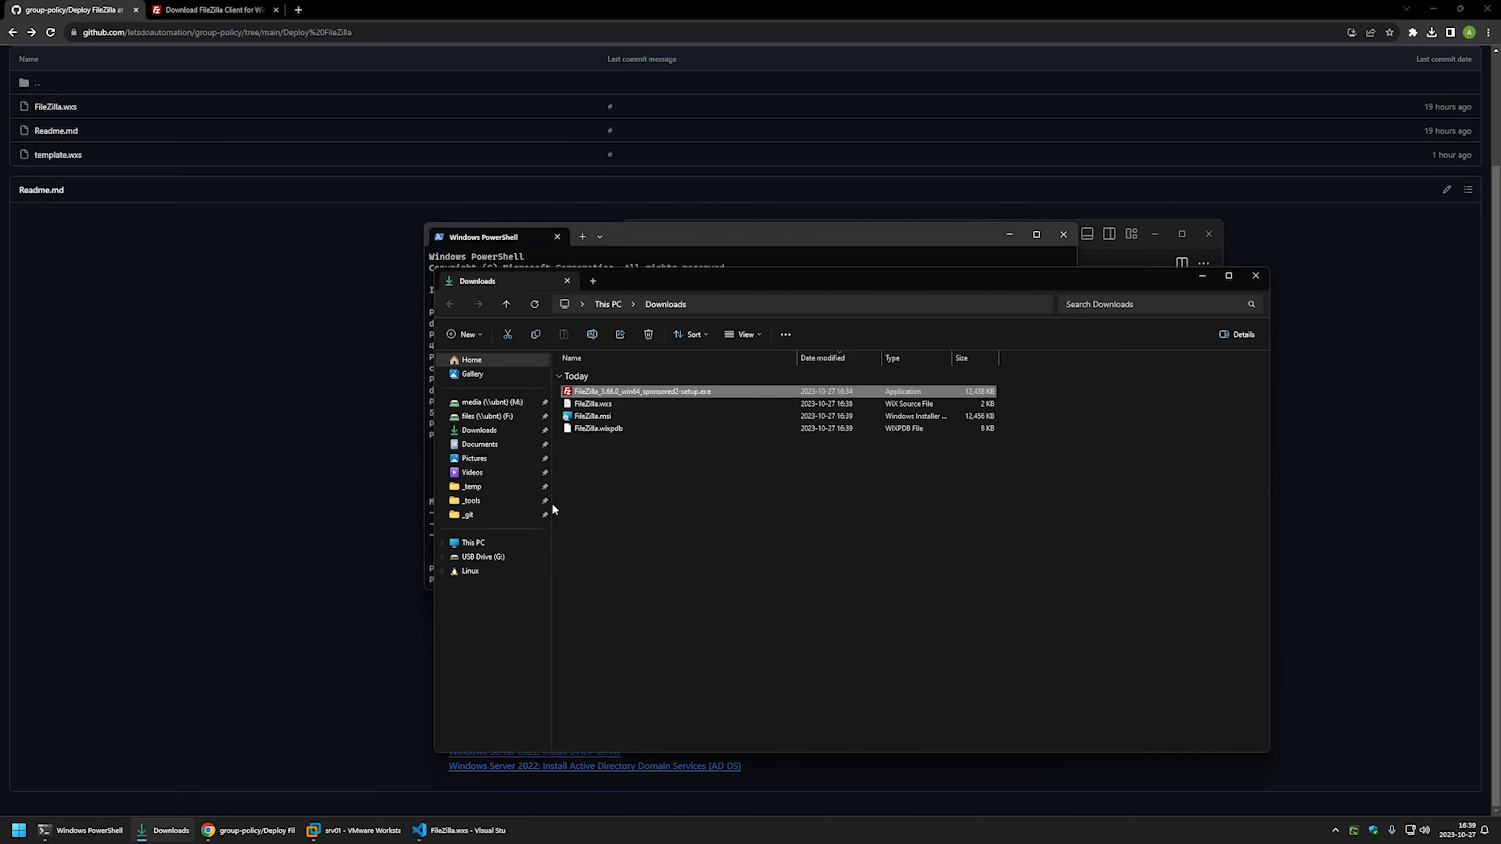
left_click(600, 419)
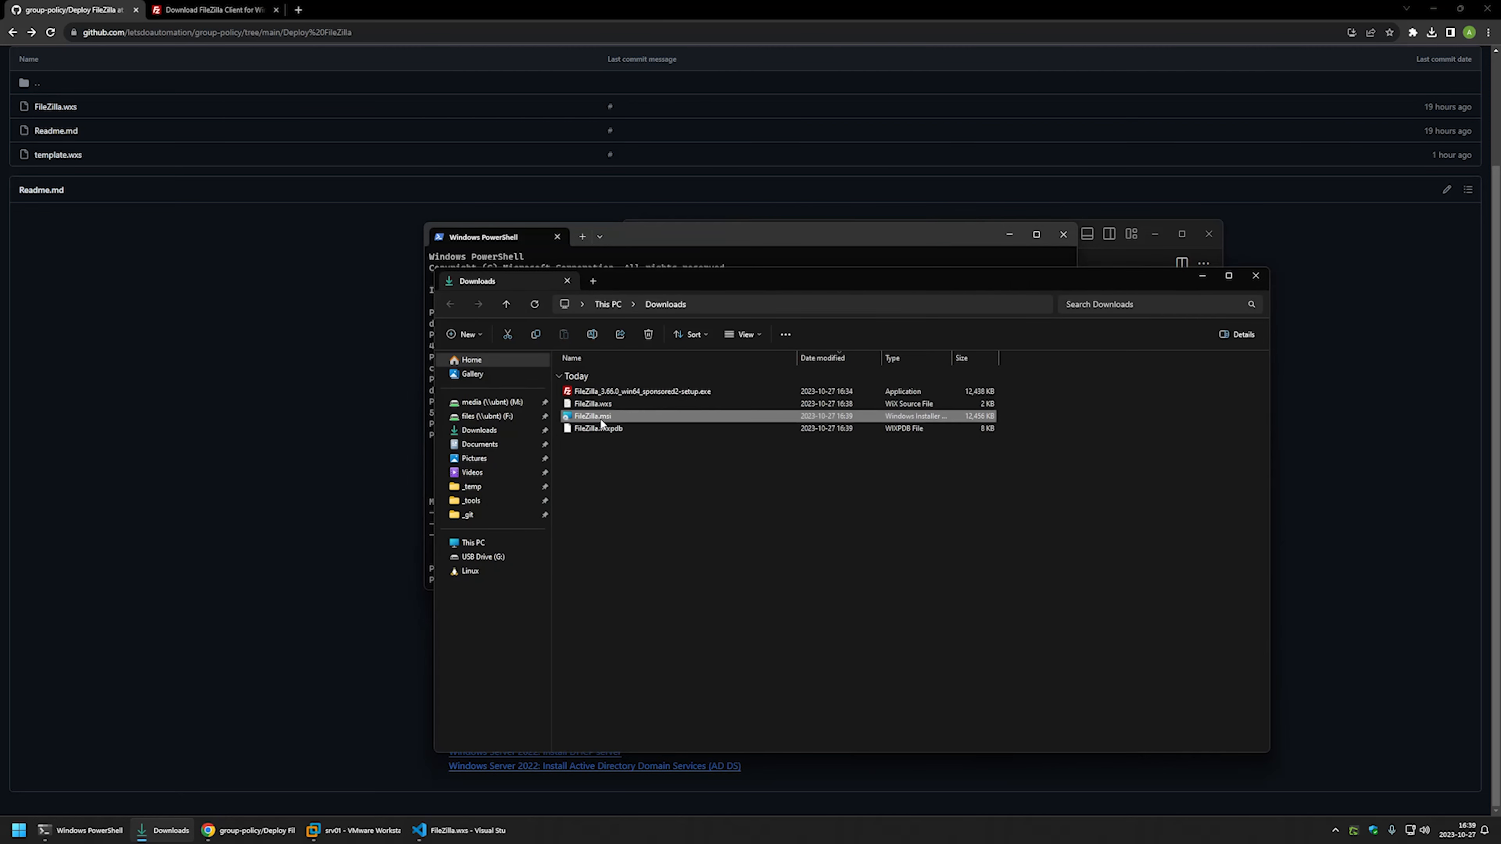
left_click(588, 439)
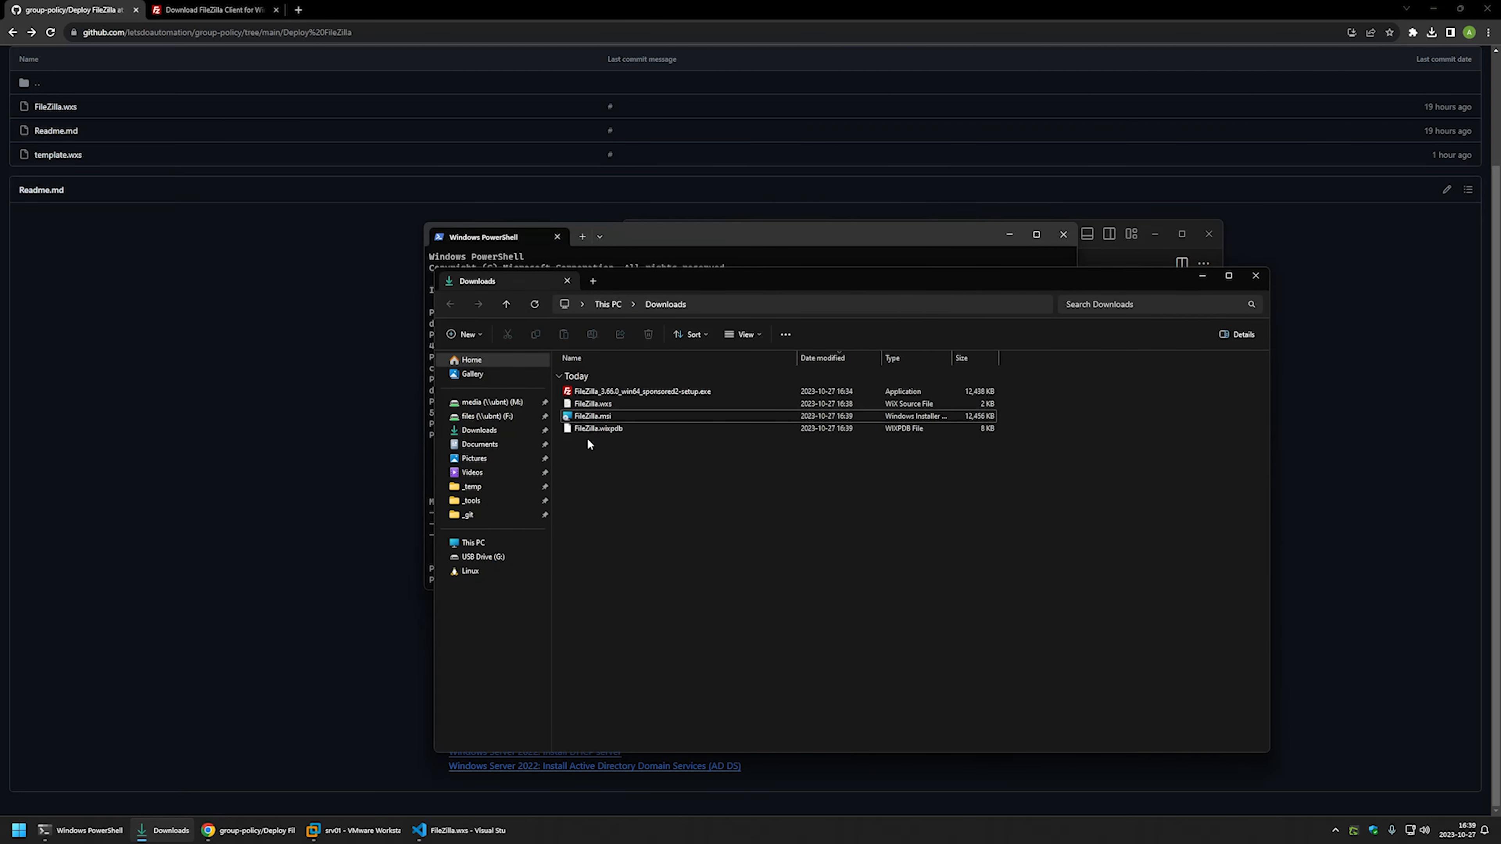
right_click(592, 416)
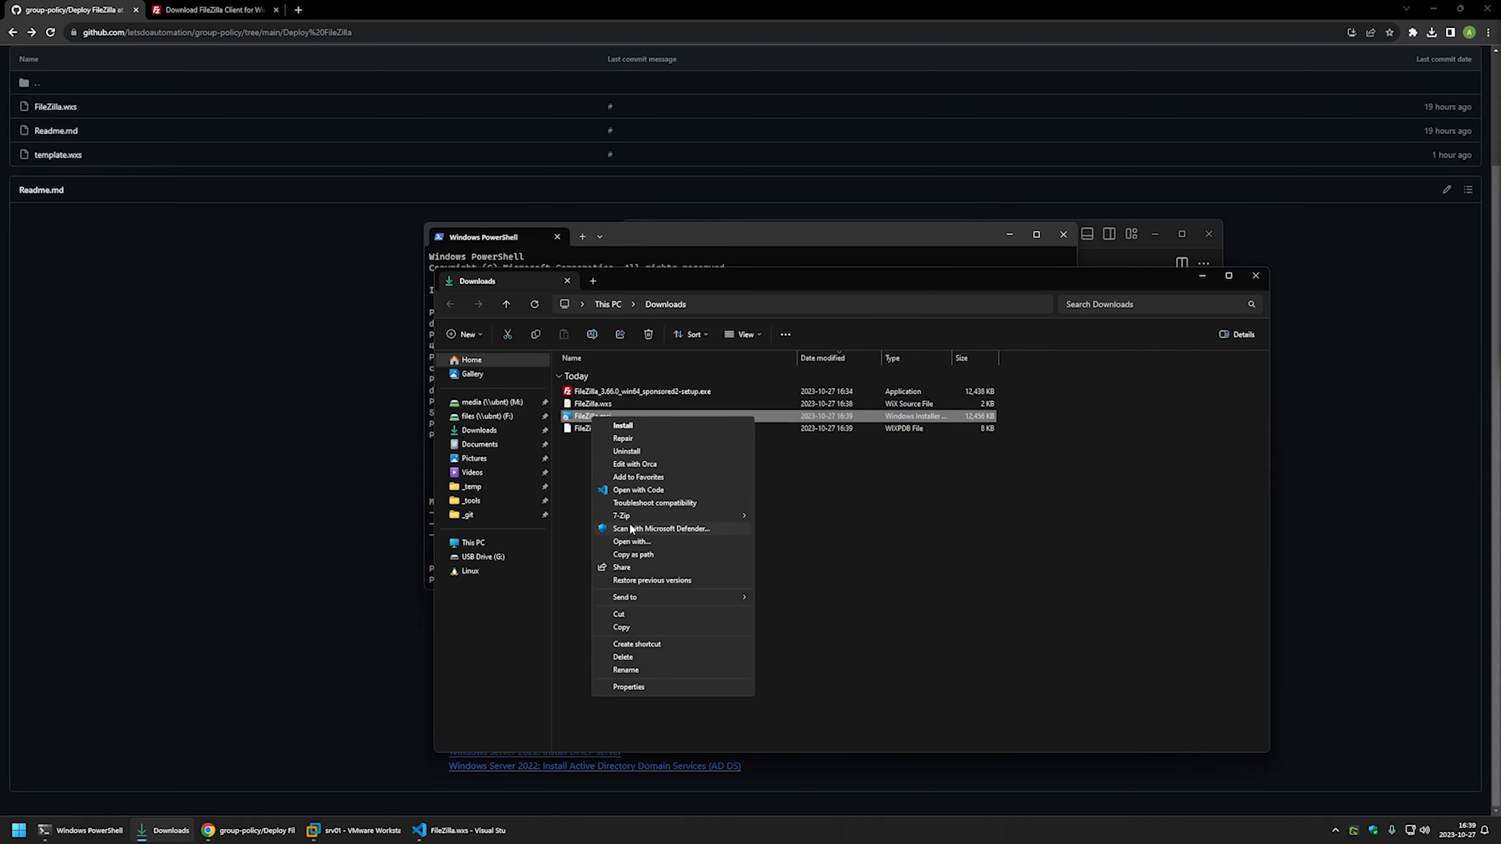
left_click(630, 627)
left_click(353, 830)
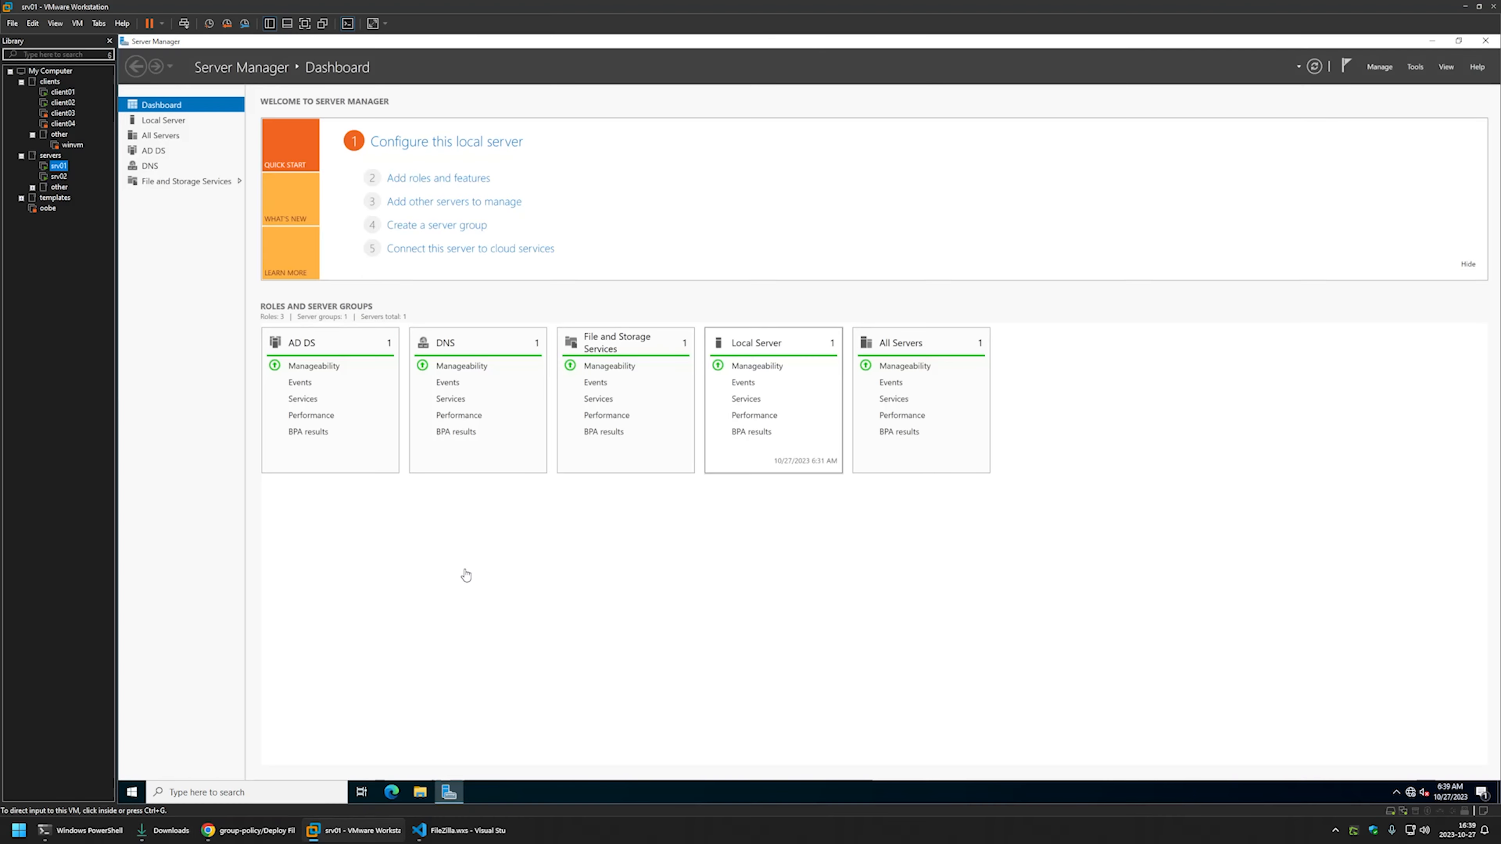
- Paste the FileZilla installer onto the srv01 desktop
left_click(691, 314)
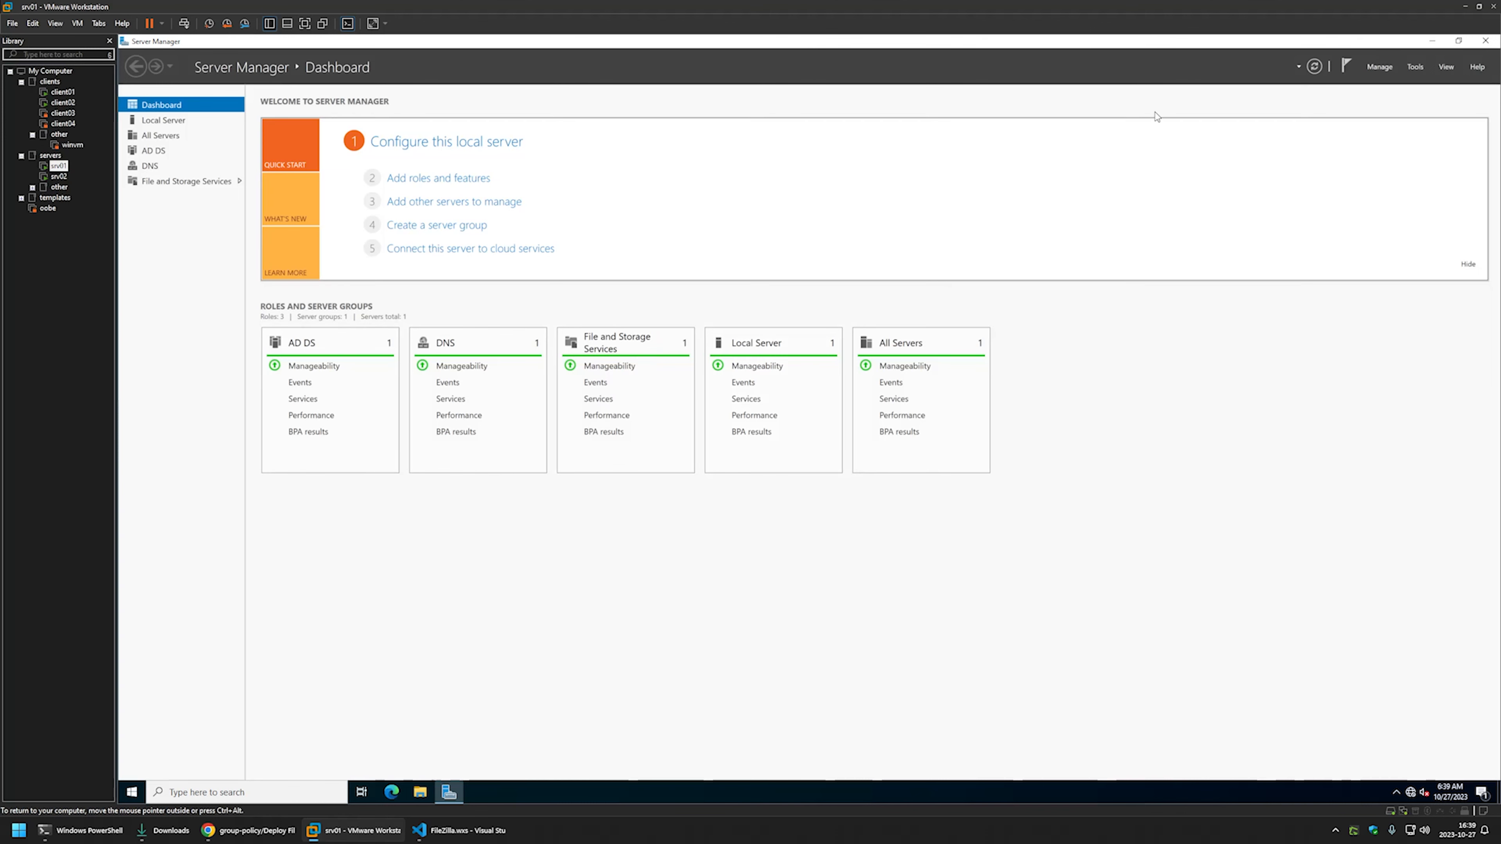
left_click(1430, 40)
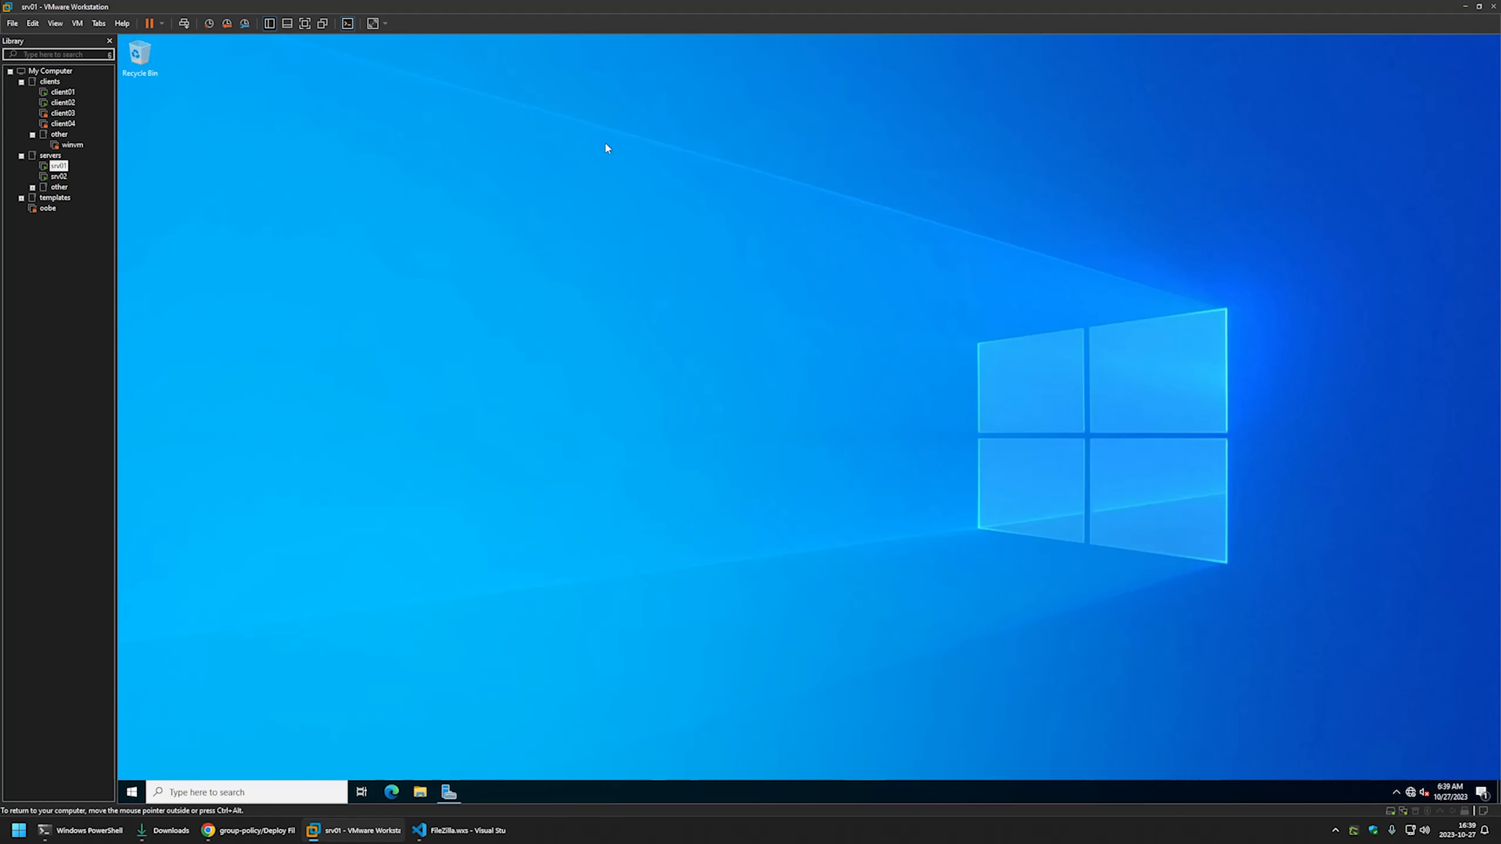
right_click(276, 204)
left_click(325, 261)
- Create a FileZilla folder in \\srv02\software and move the installer into it
left_click(655, 270)
type("\\\\s")
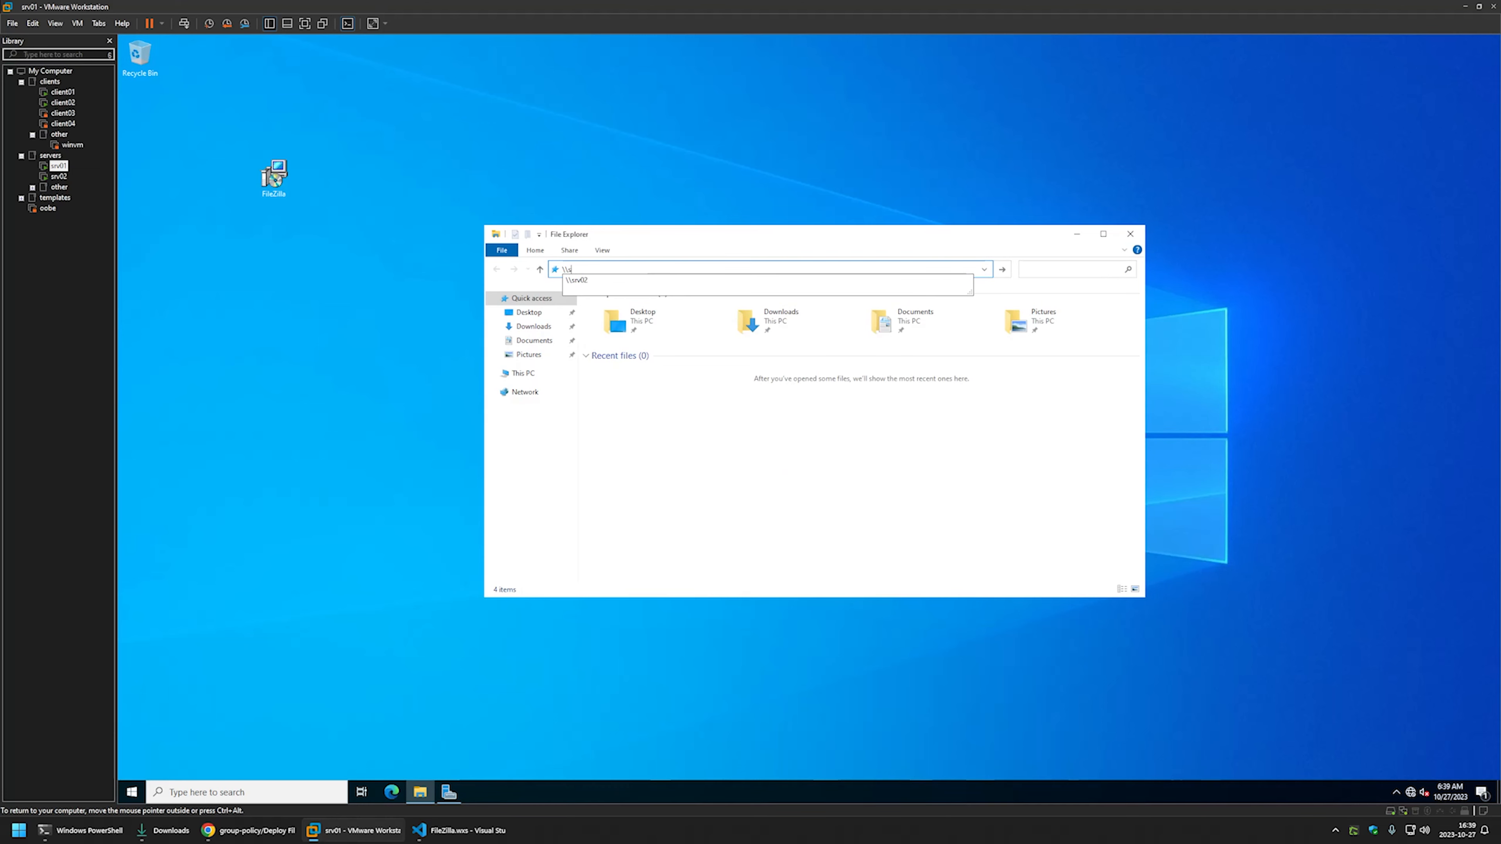
type("rv02")
key("Return")
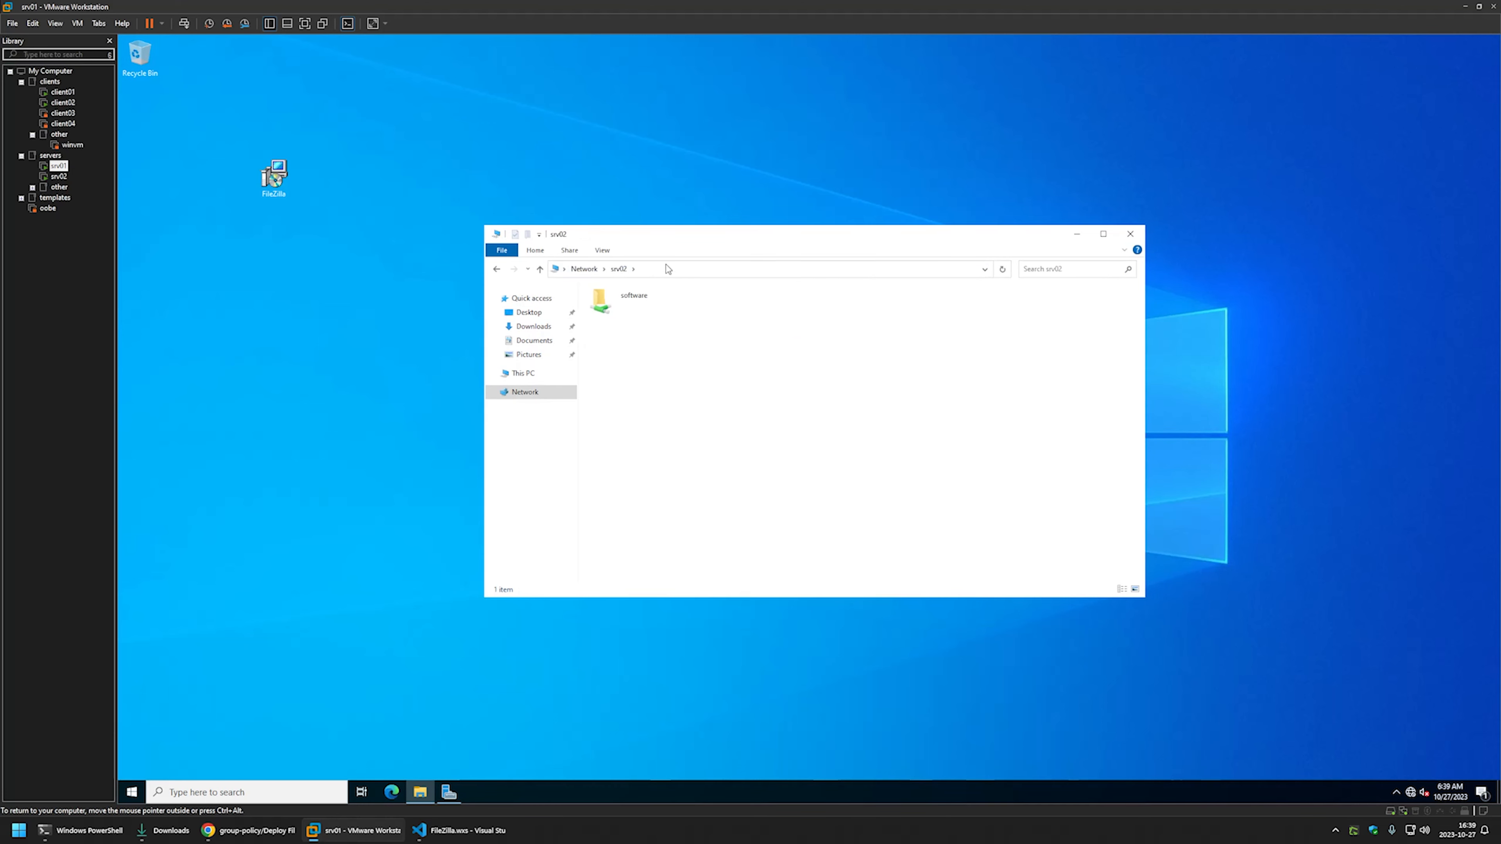
double_click(627, 299)
right_click(614, 321)
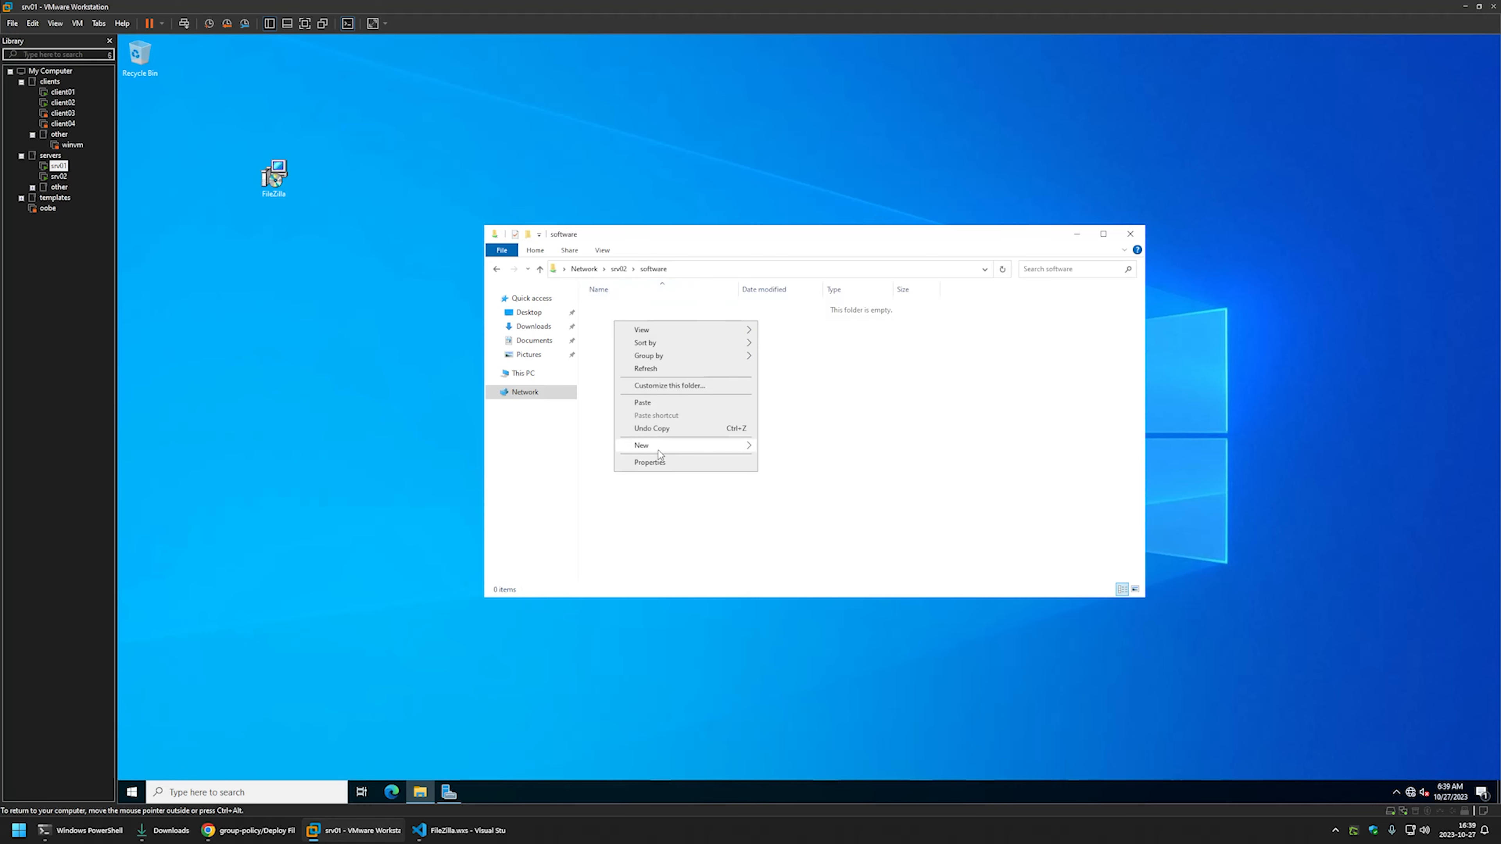
mouse_move(650, 451)
left_click(780, 450)
type("Fi")
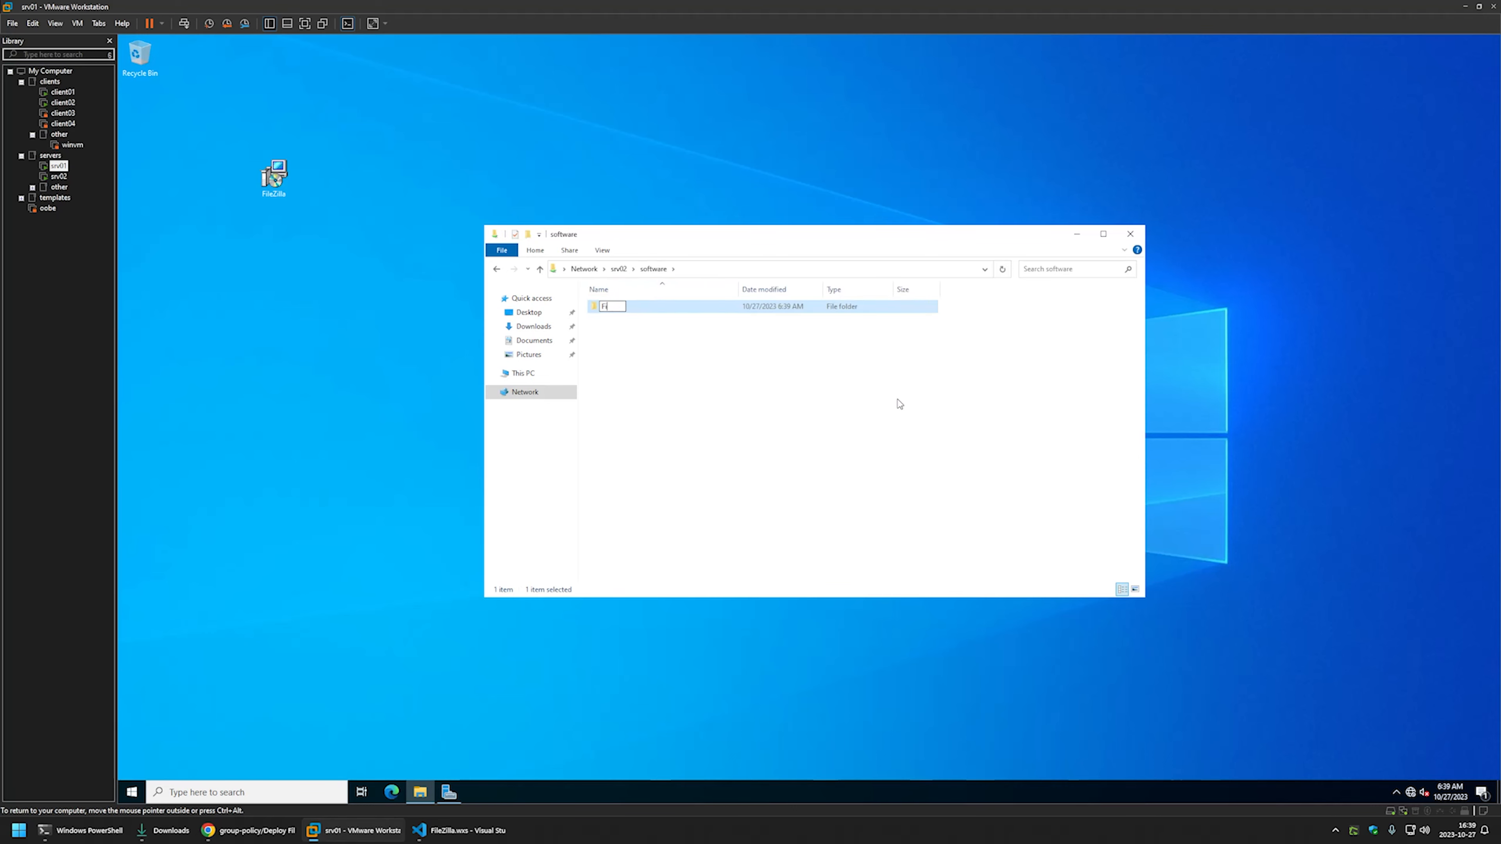
type("leZilla")
key("Return")
key("Return")
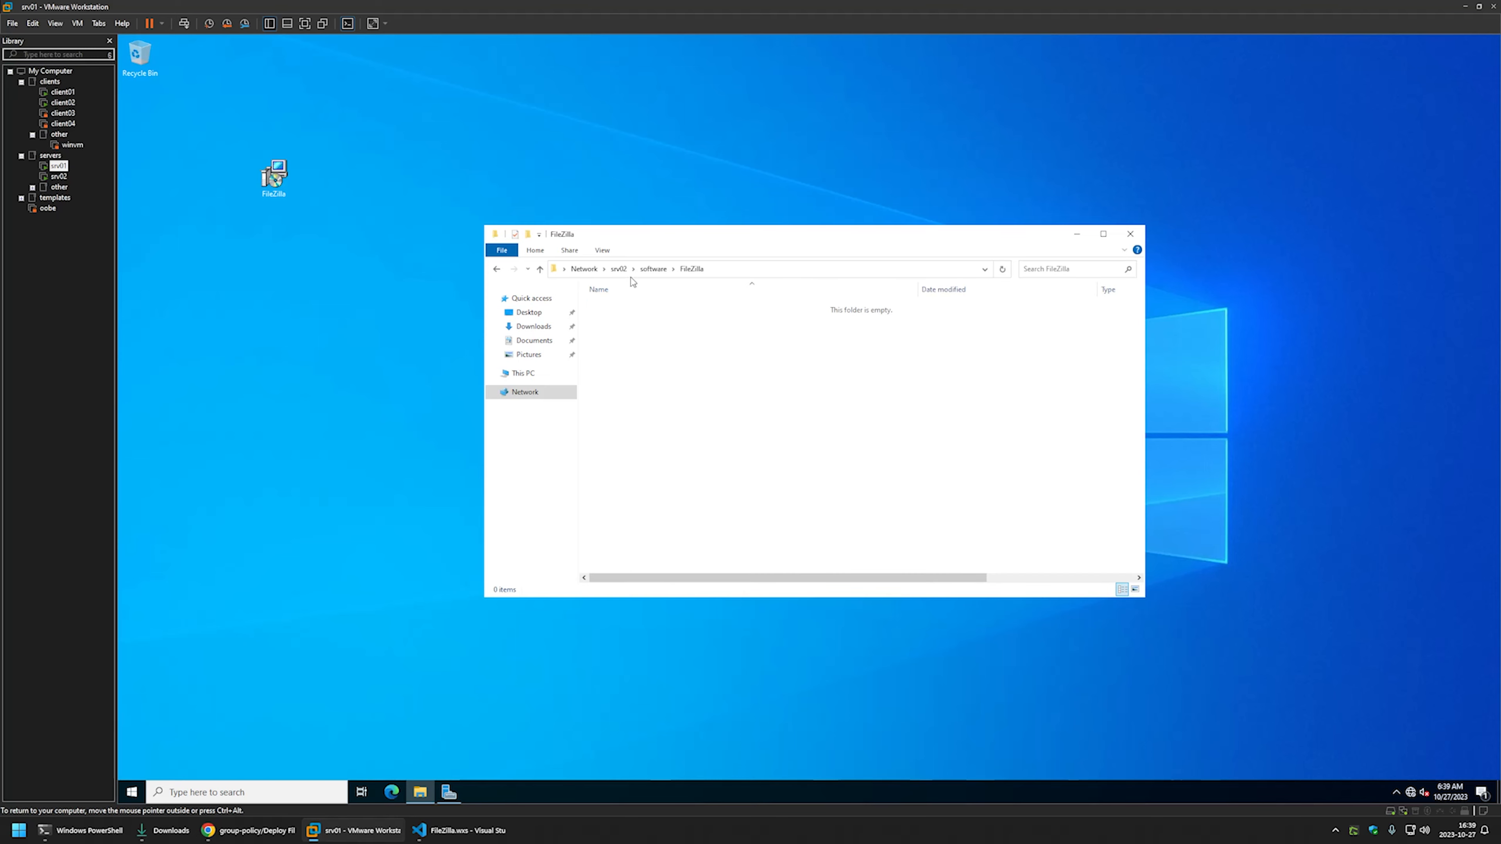
left_click_drag(273, 174, 615, 325)
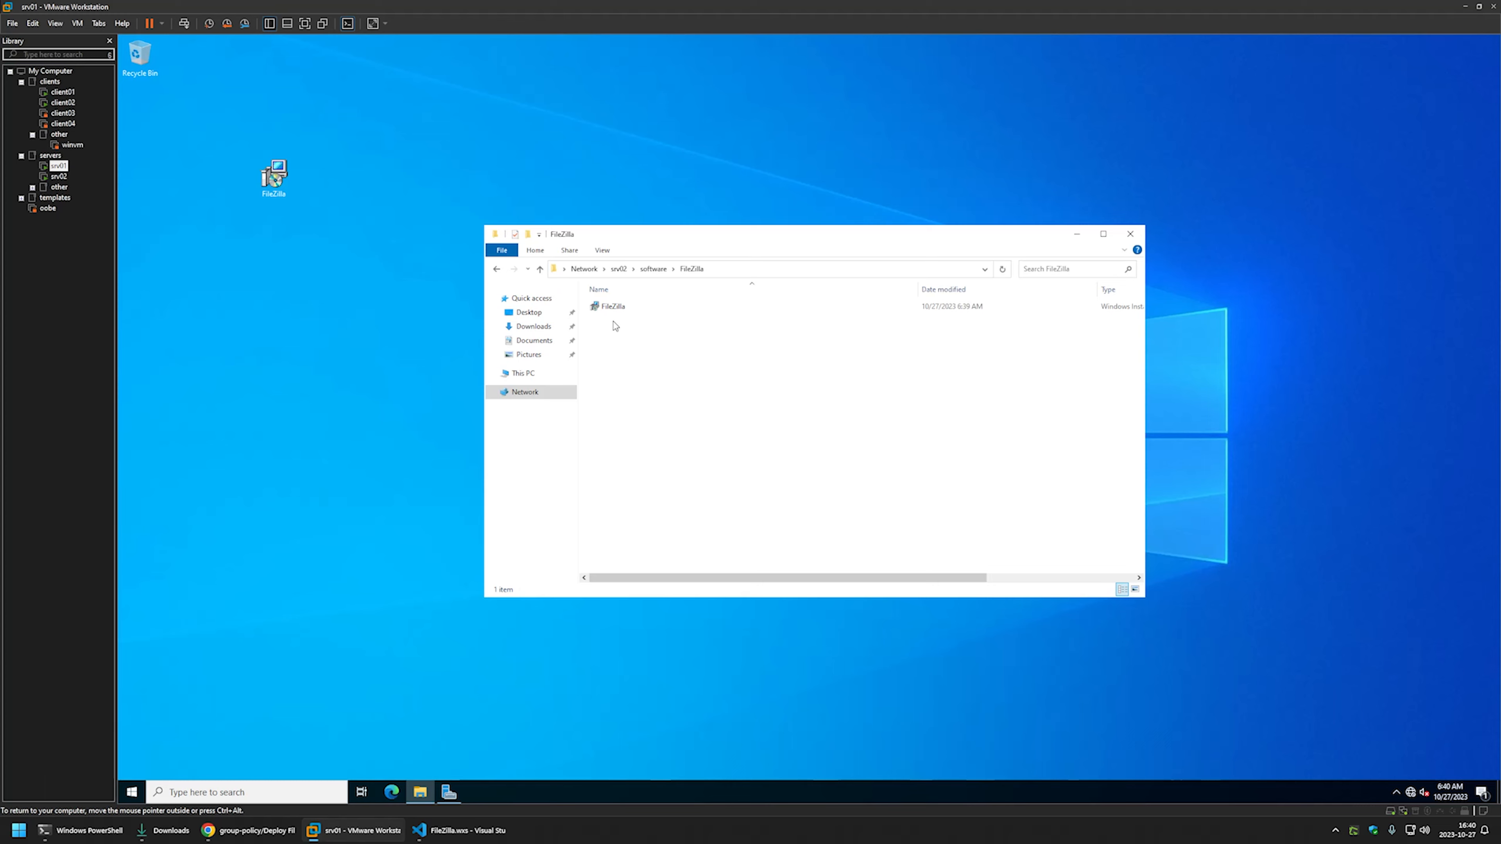
right_click(614, 325)
left_click(639, 464)
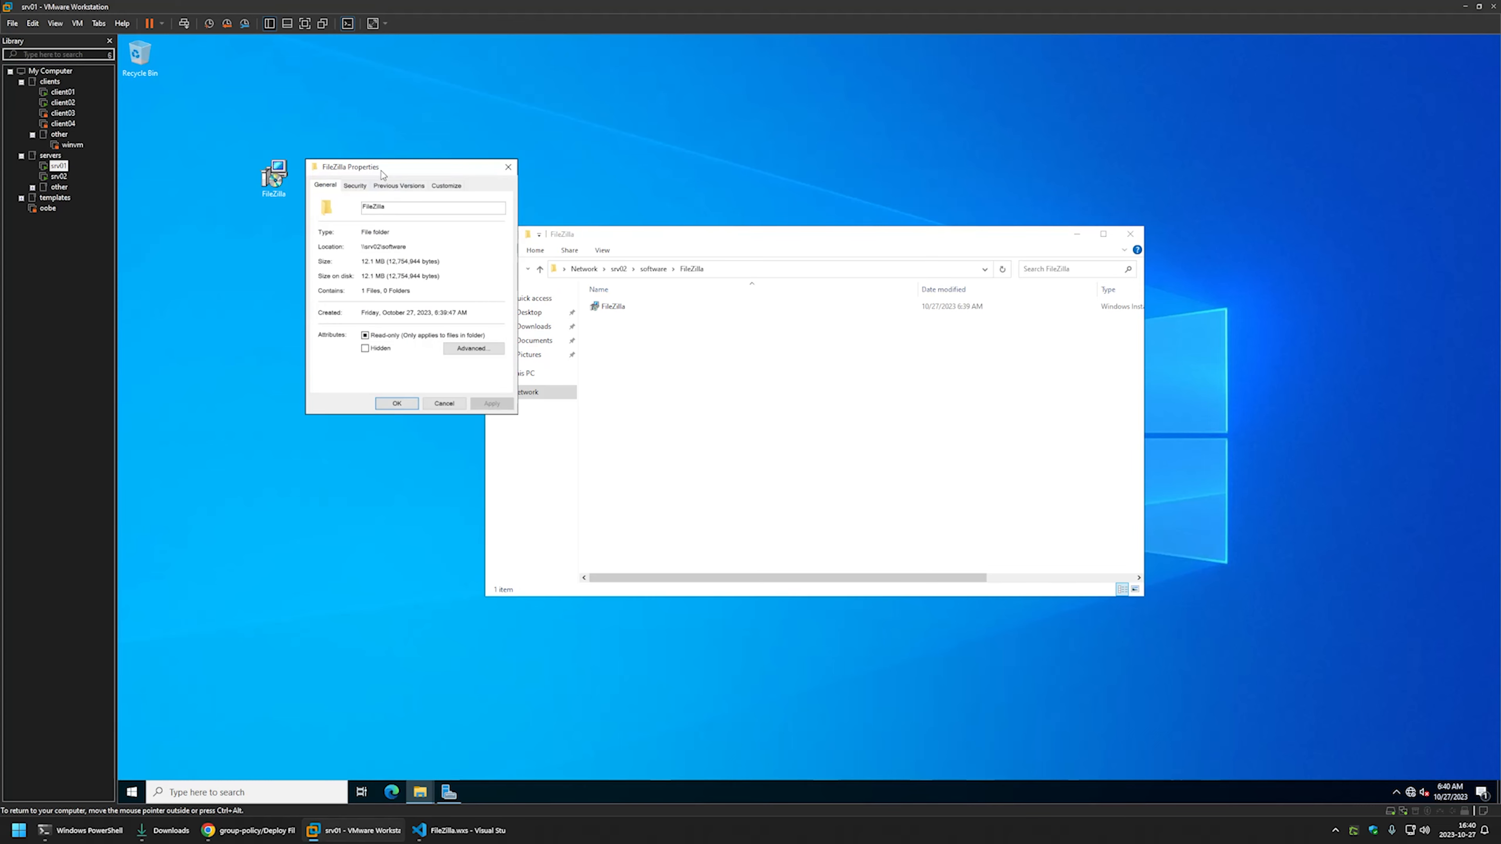
left_click_drag(383, 172, 698, 317)
left_click(666, 329)
left_click(809, 412)
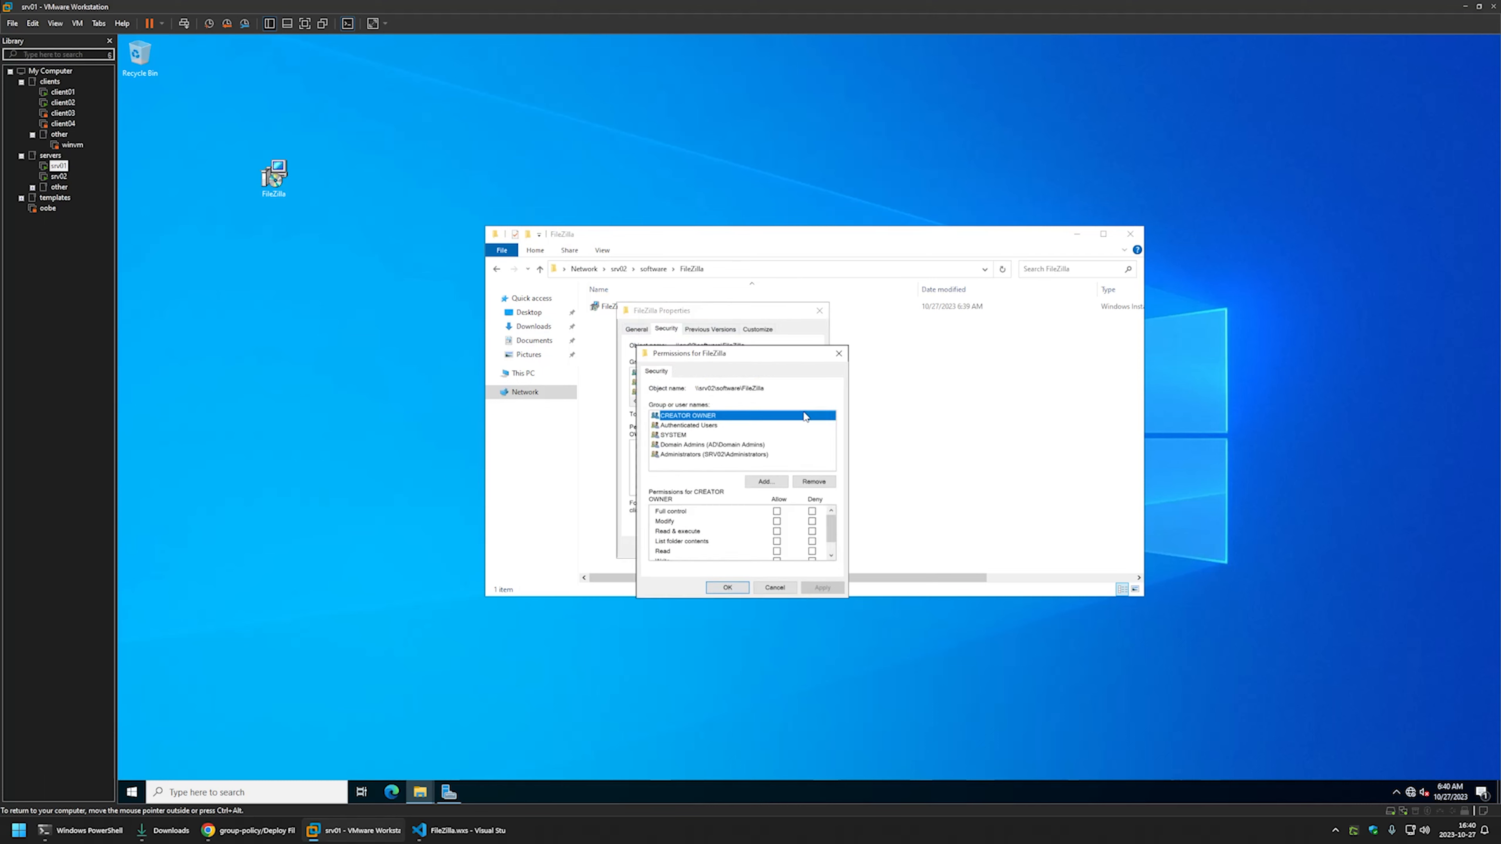
left_click(695, 426)
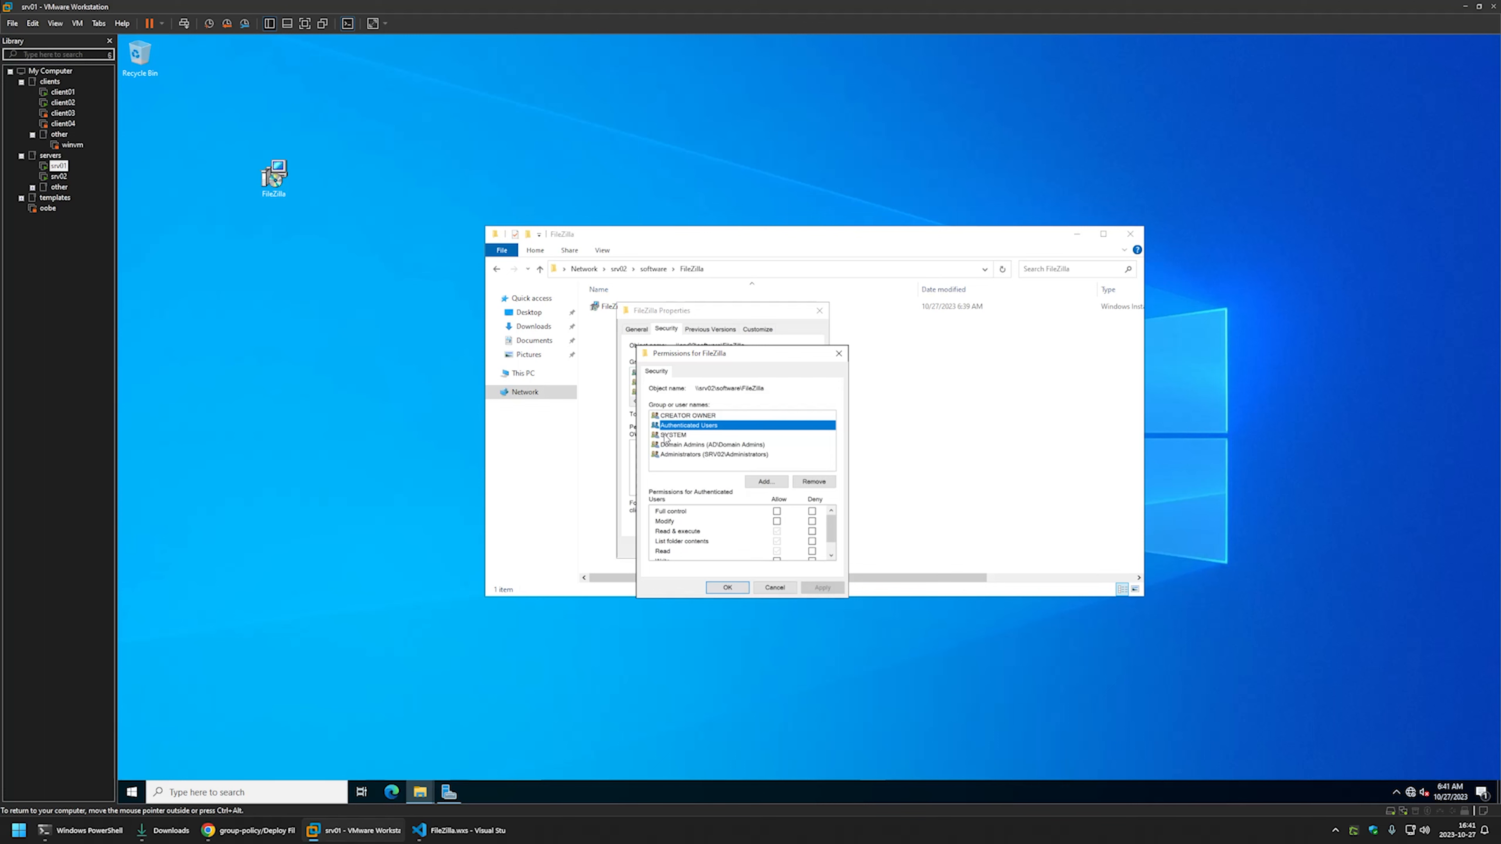
left_click(838, 354)
left_click(819, 311)
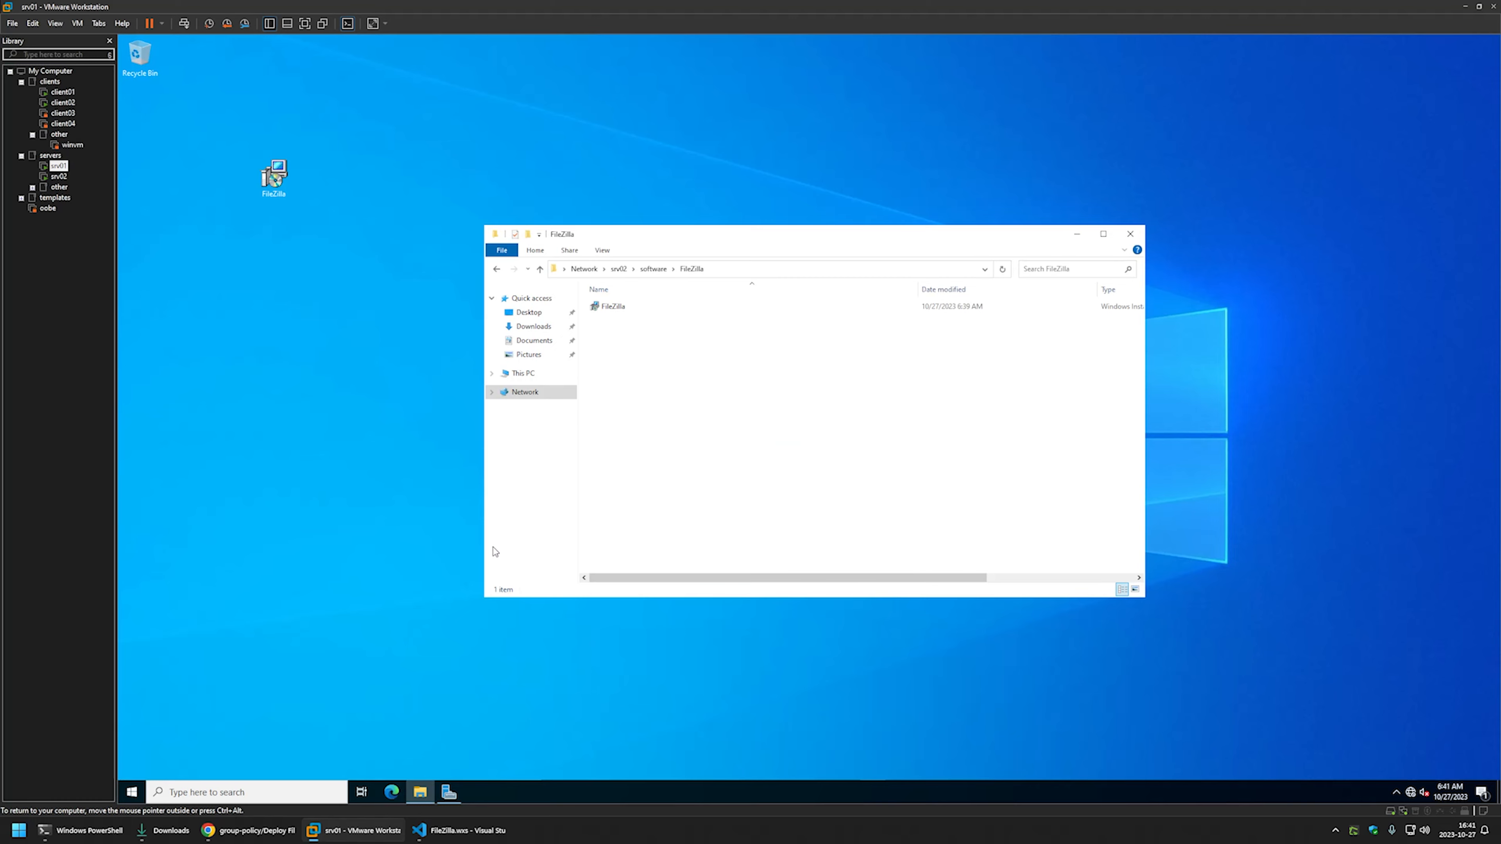
- Launch Group Policy Management from Server Manager's Tools menu
left_click(449, 792)
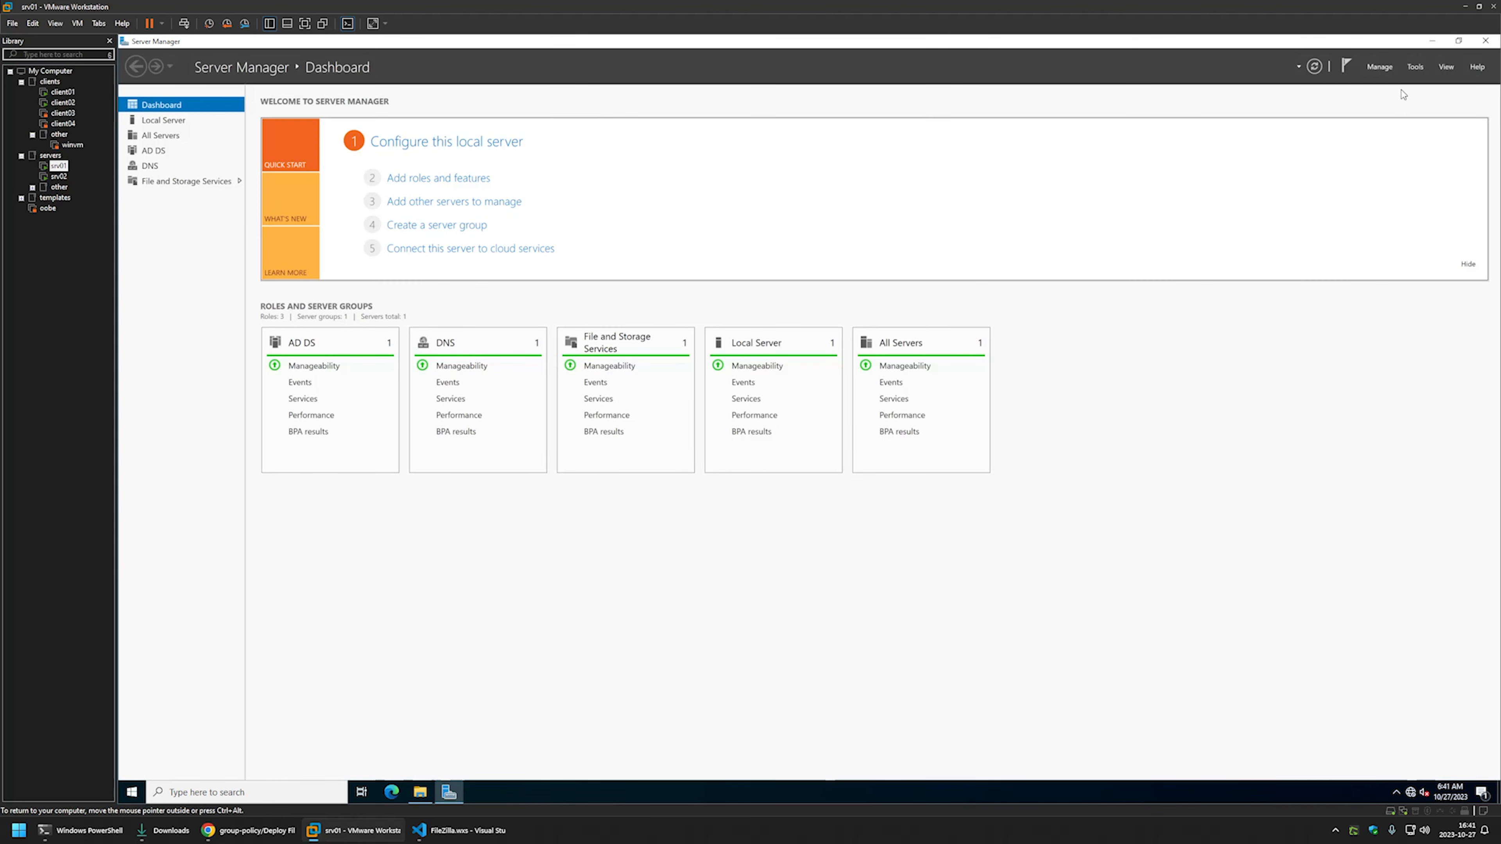
left_click(1414, 66)
left_click(1351, 236)
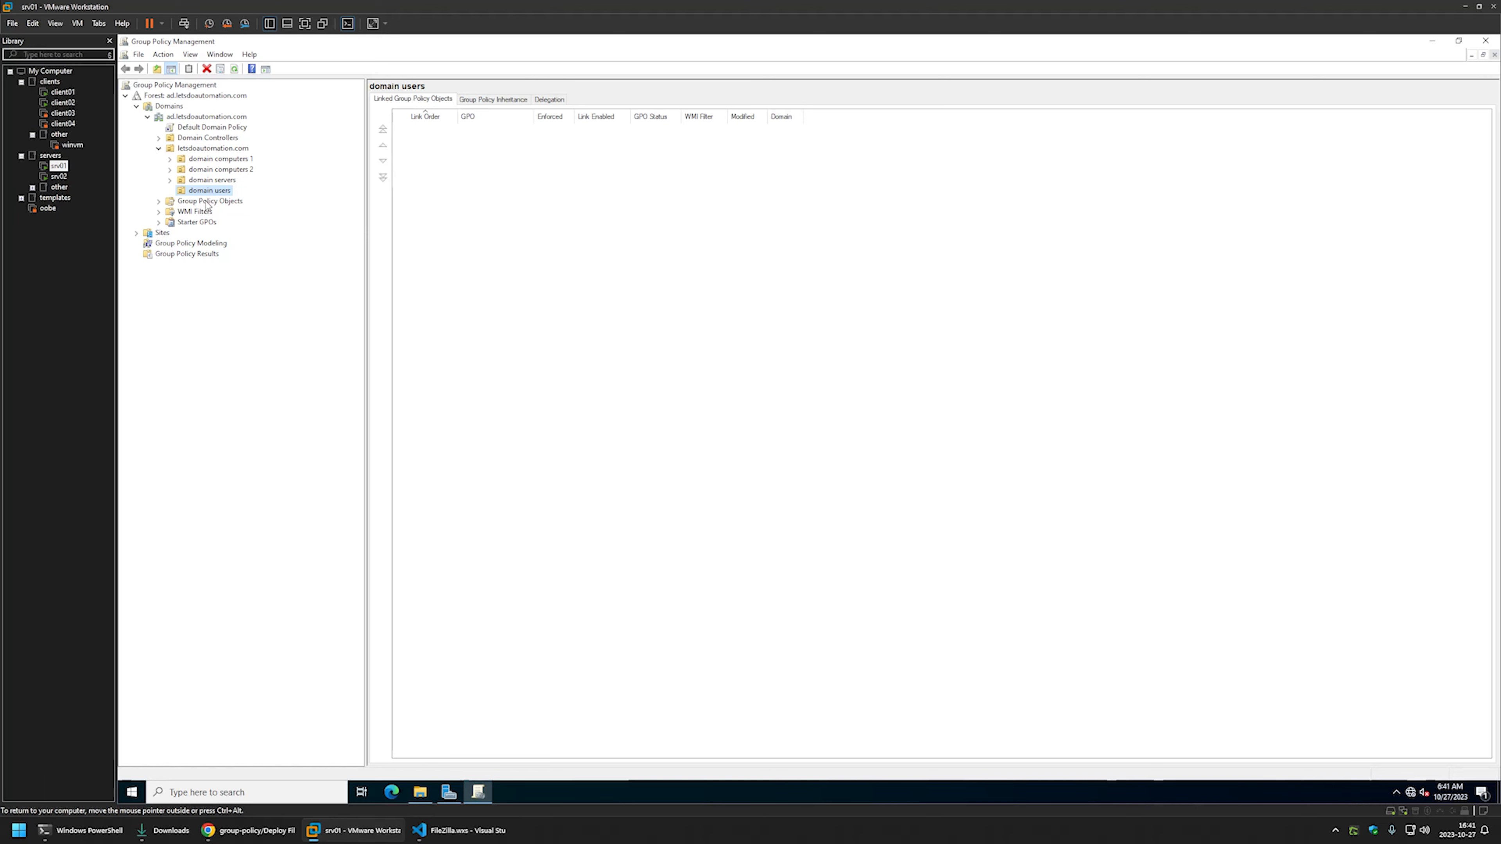
- Create a new GPO named Assign FileZilla under Group Policy Objects and select it
right_click(207, 203)
left_click(232, 209)
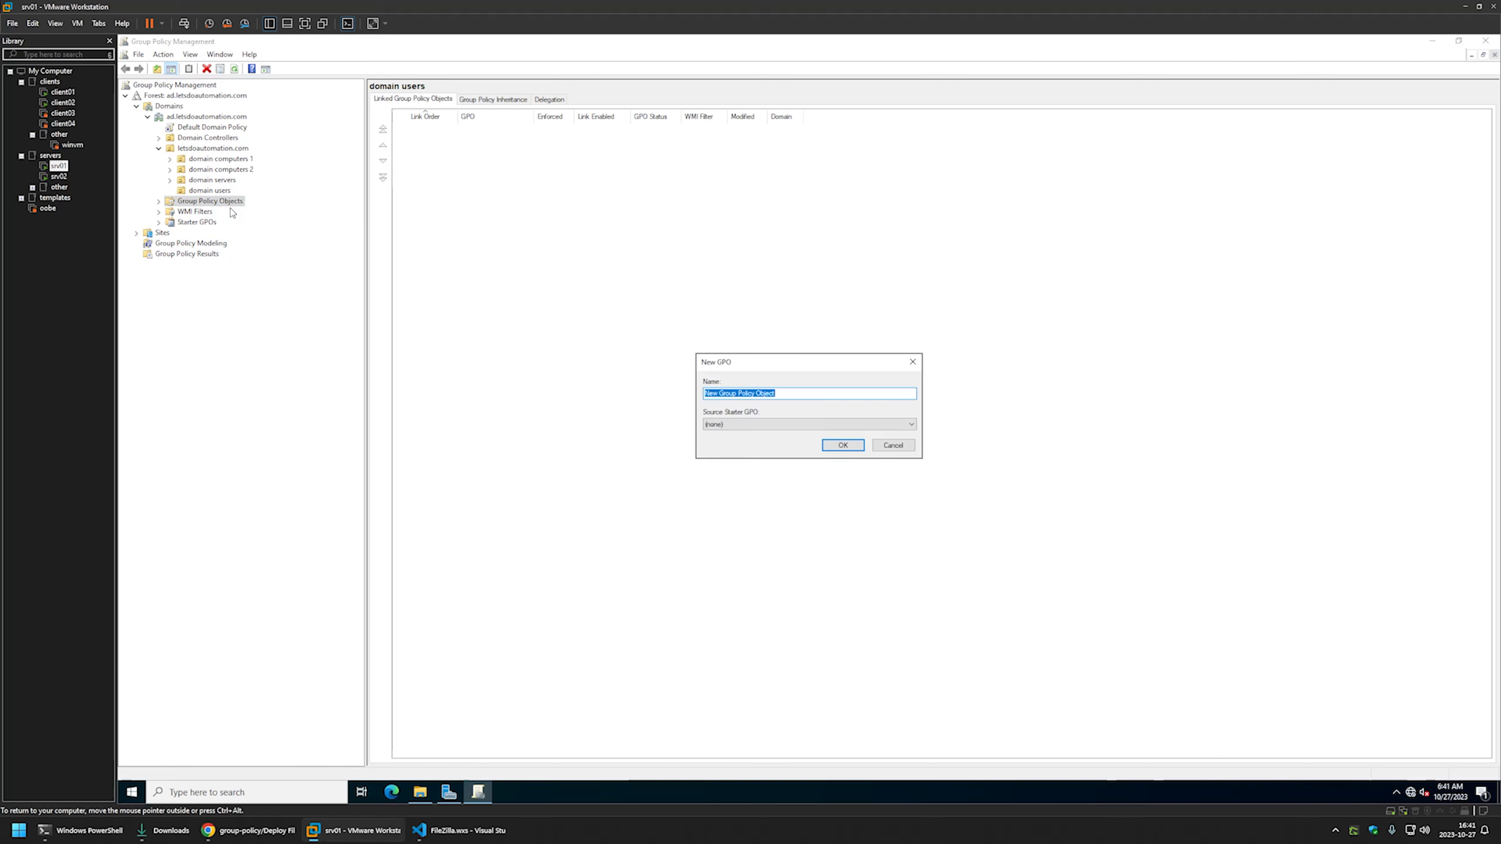
type("D")
left_click(843, 444)
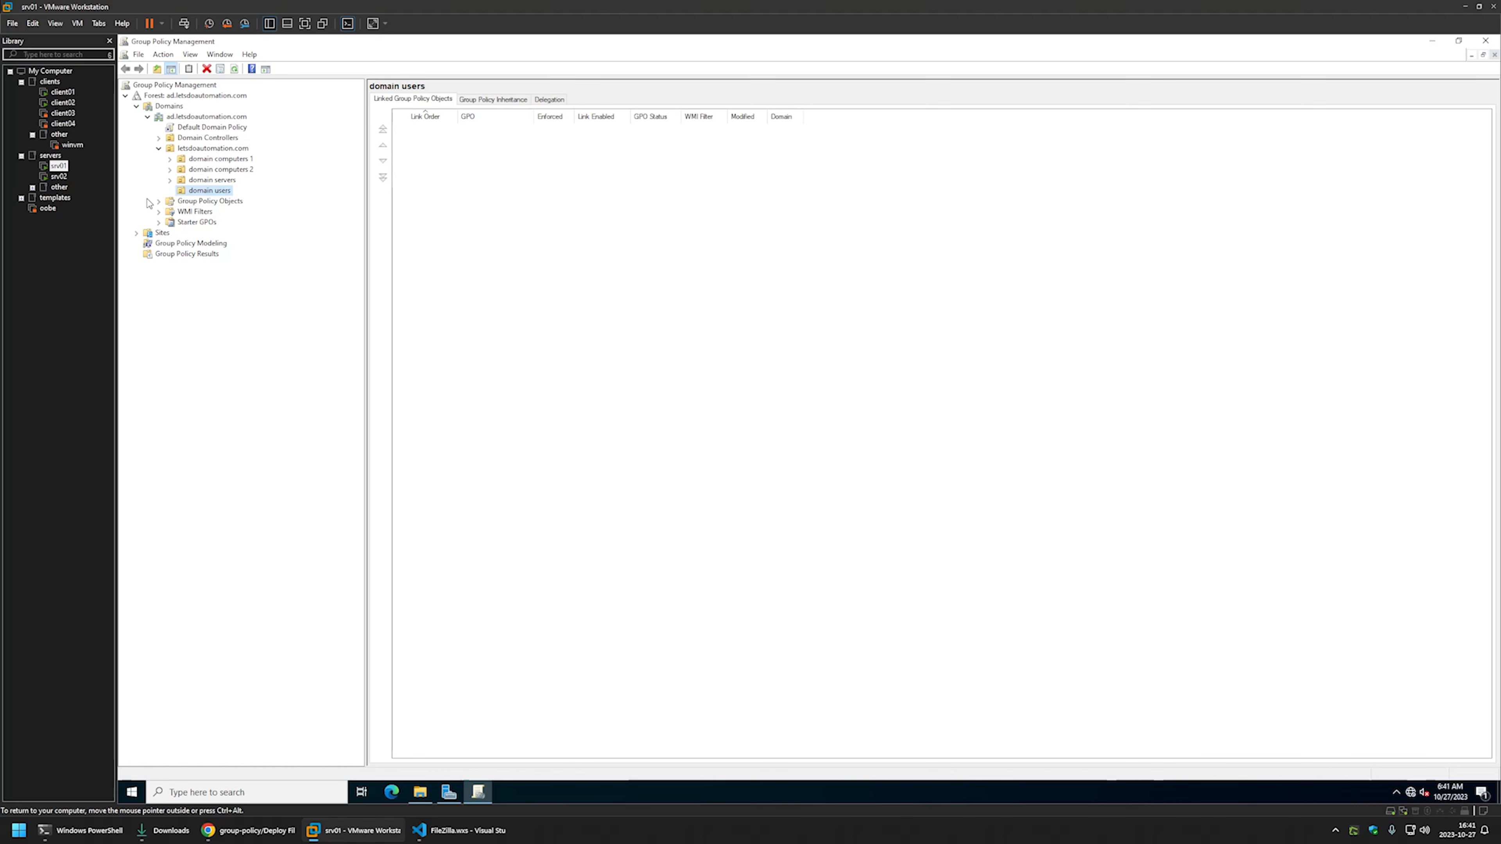
left_click(158, 202)
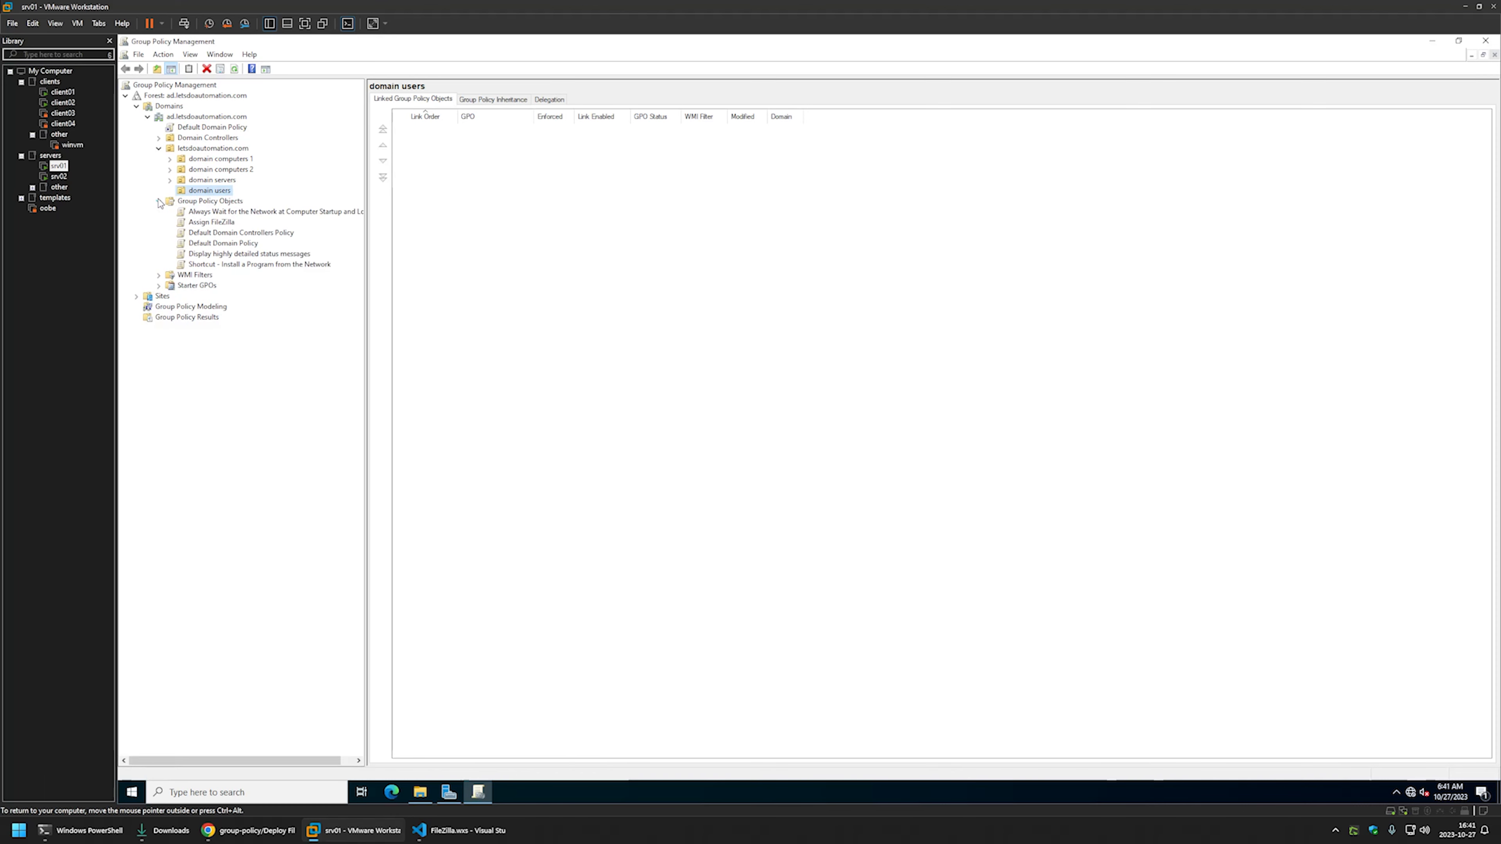
left_click(200, 224)
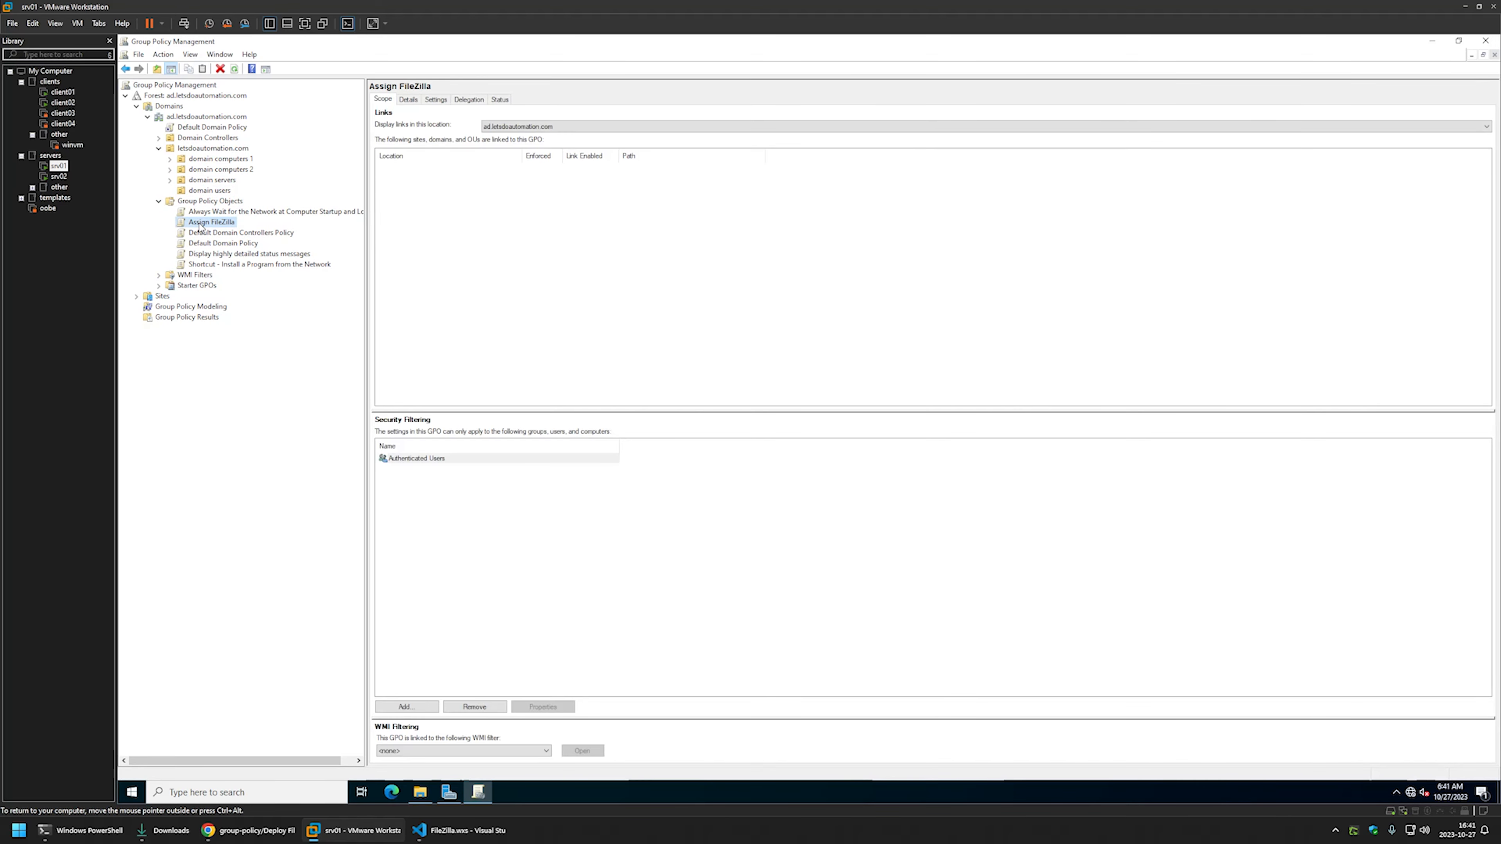
- Open the Assign FileZilla GPO in the Group Policy Management Editor
right_click(201, 225)
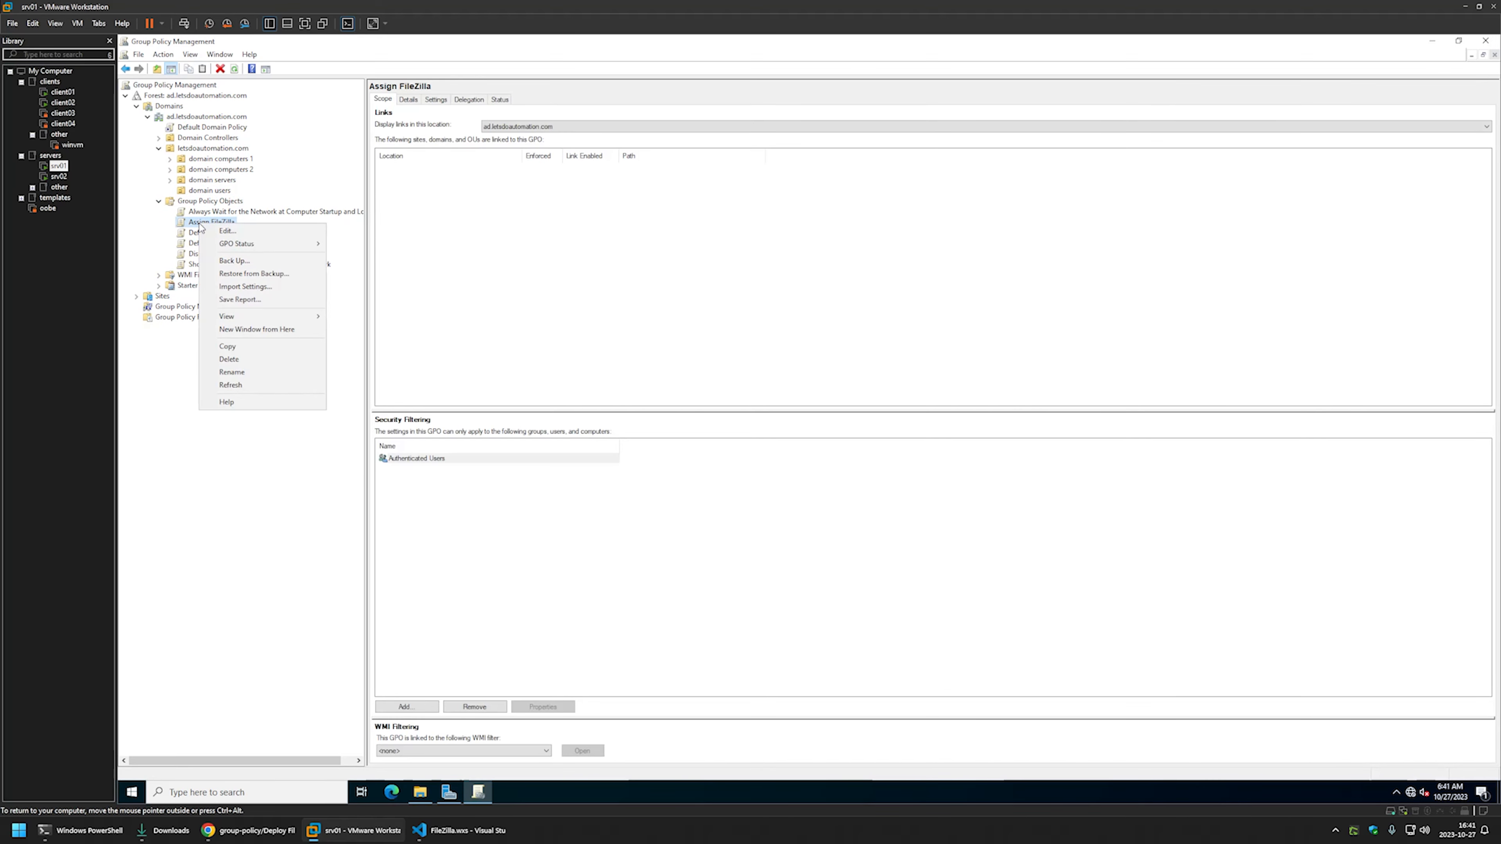
left_click(224, 233)
left_click_drag(370, 92, 772, 232)
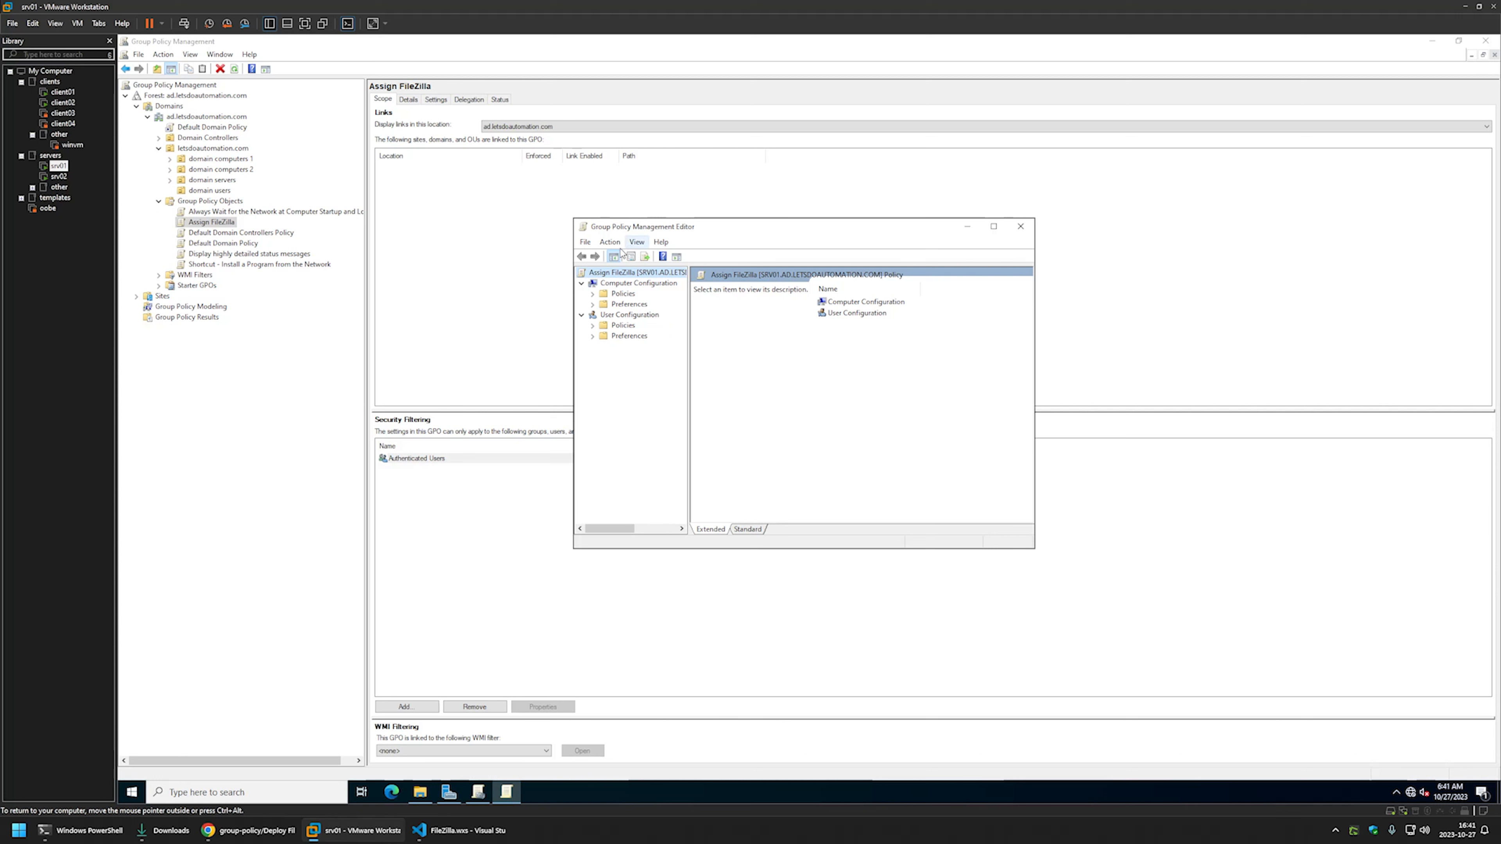
- Start a new package under Computer Configuration > Policies > Software Settings > Software installation
left_click(610, 283)
left_click(593, 294)
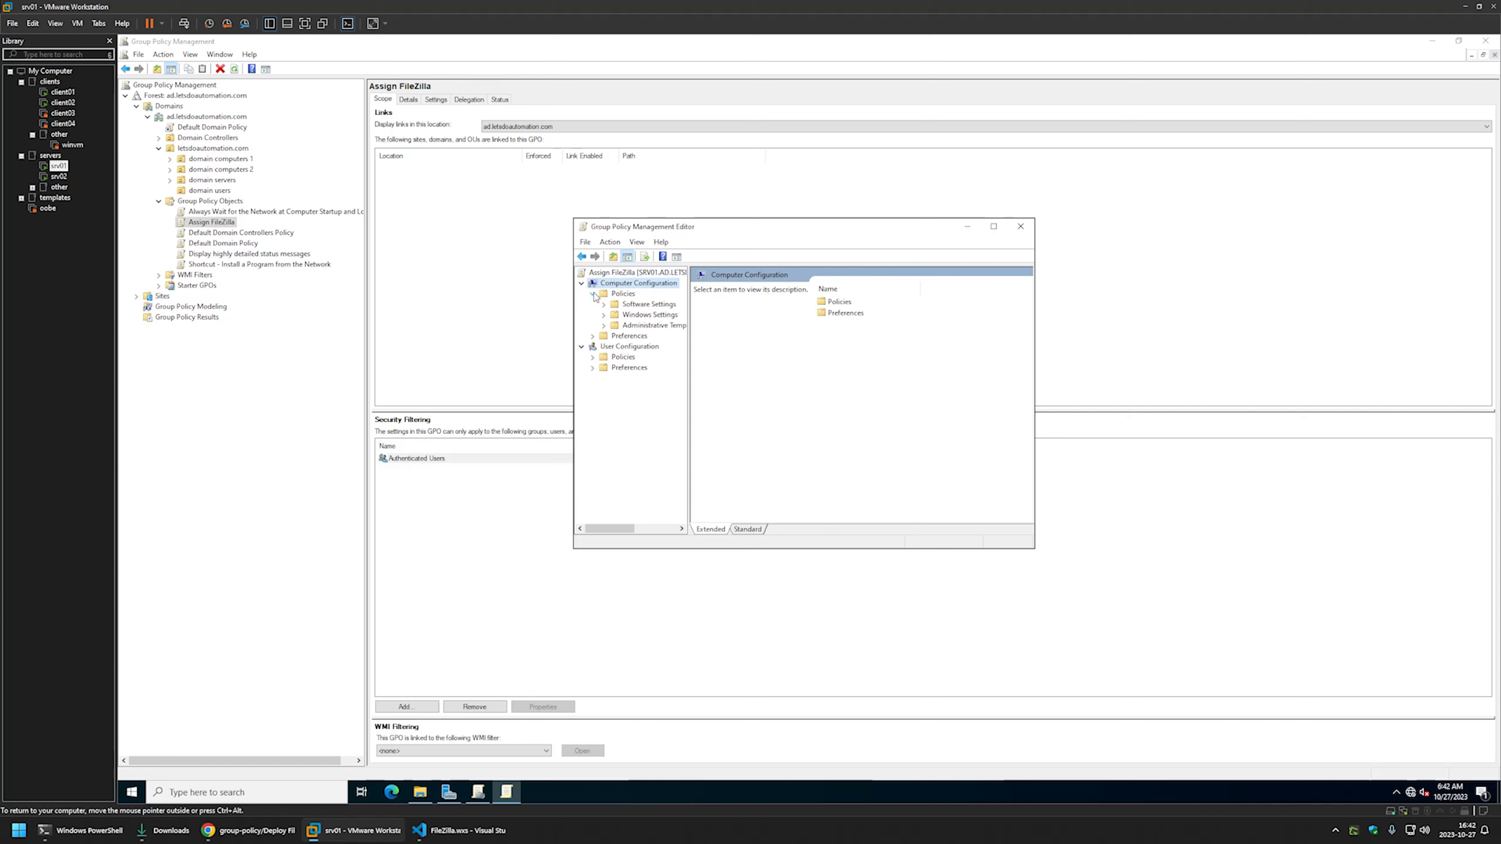
left_click(603, 303)
left_click(648, 316)
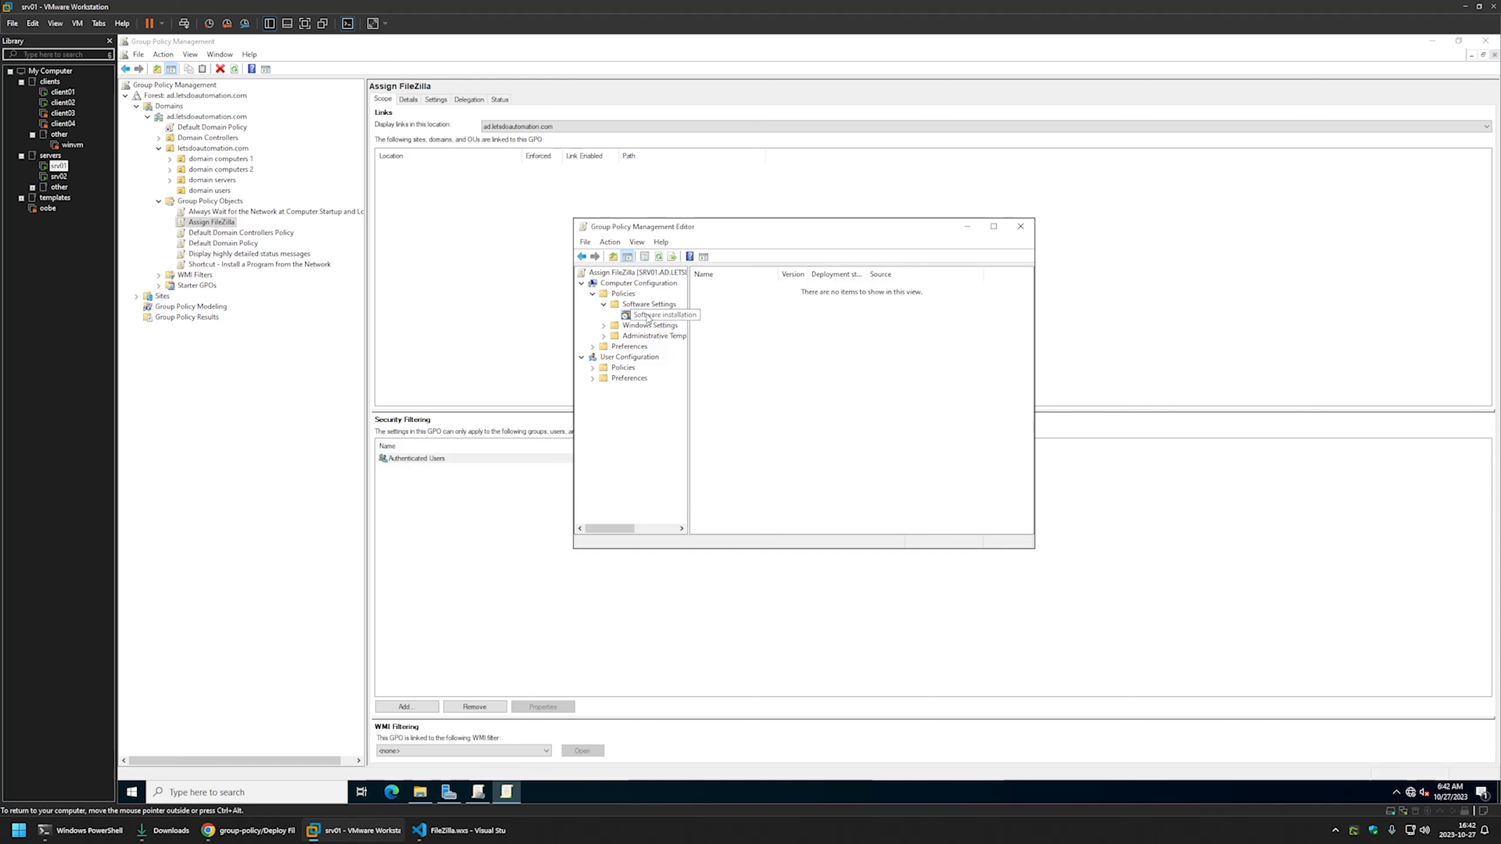
right_click(781, 327)
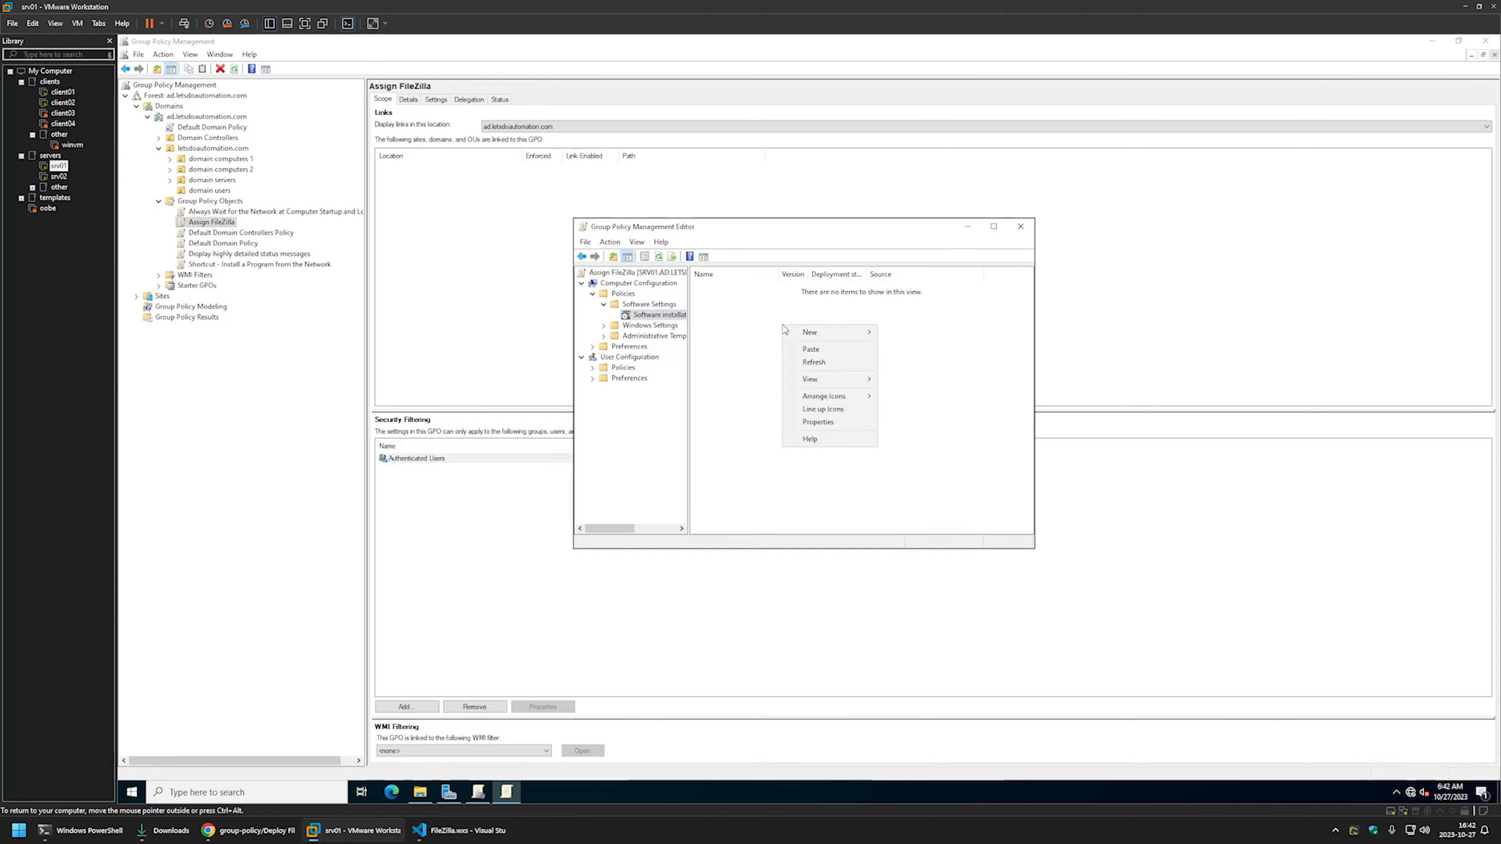
mouse_move(801, 334)
left_click(892, 334)
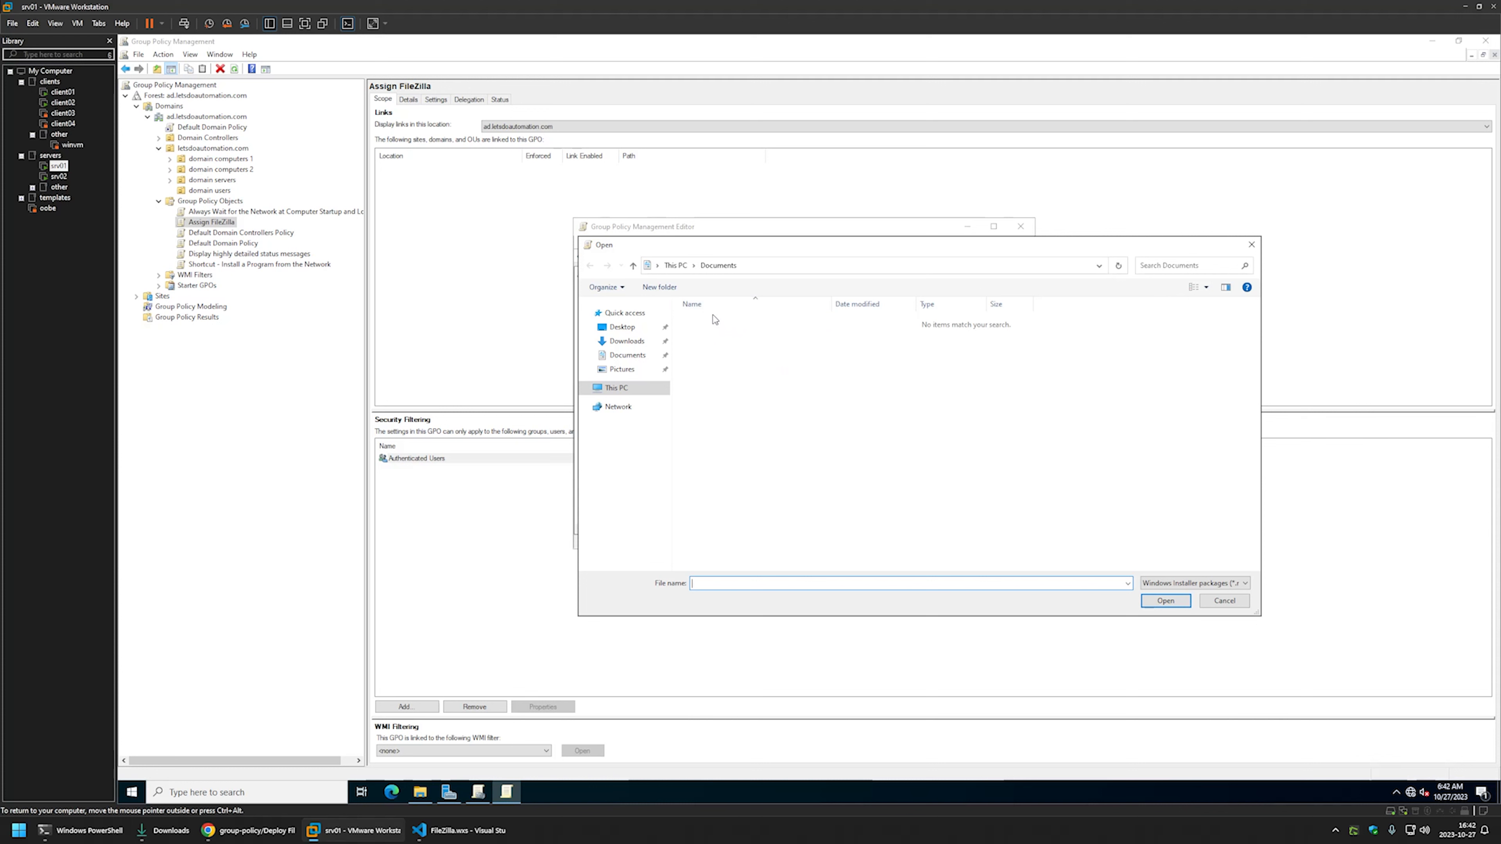
- Choose FileZilla.msi from \\srv02\software\FileZilla as the package file
left_click(609, 331)
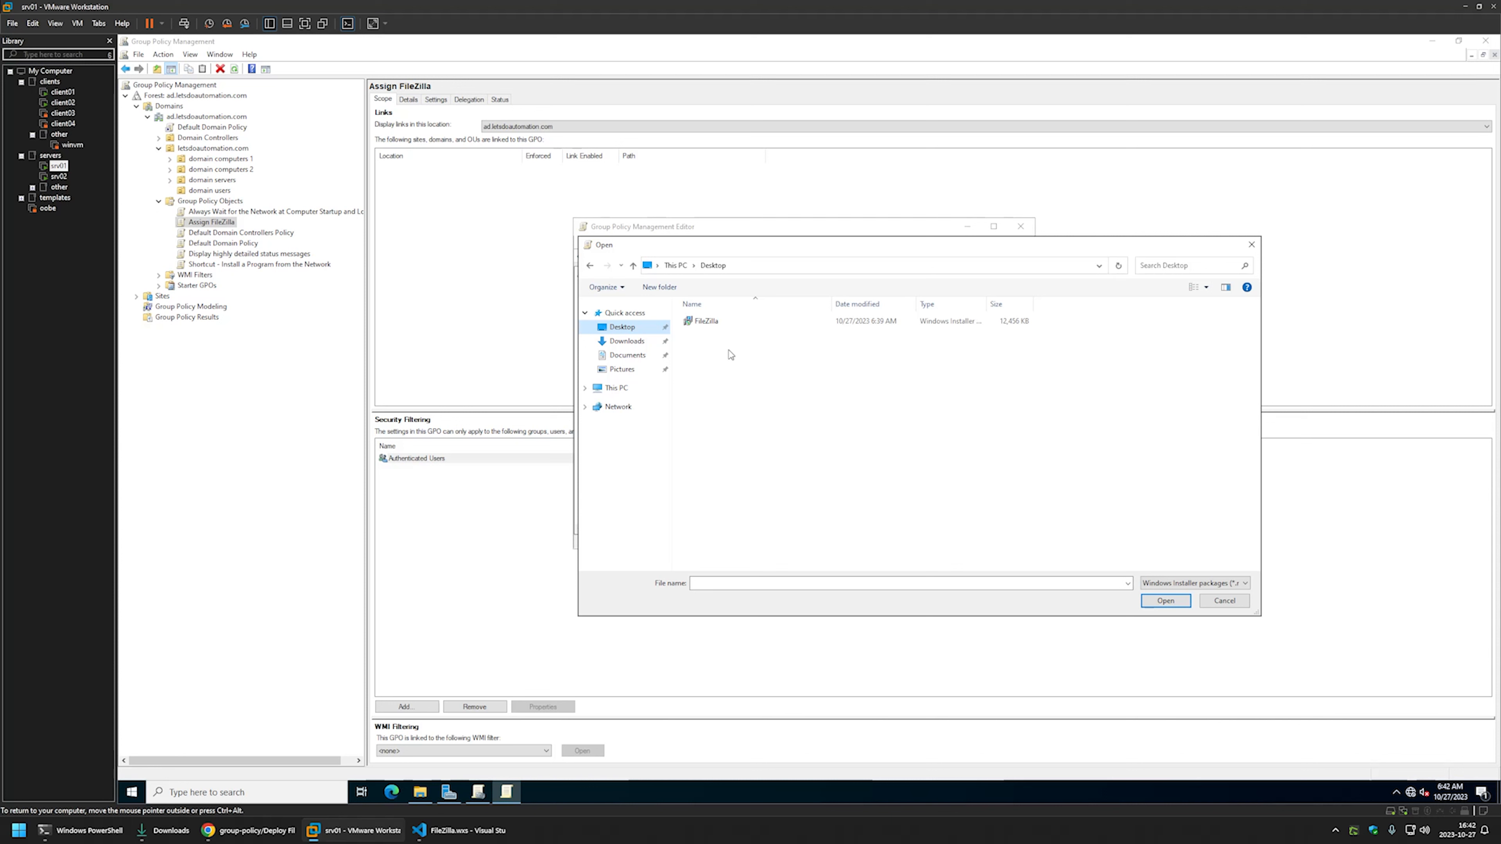
left_click(761, 268)
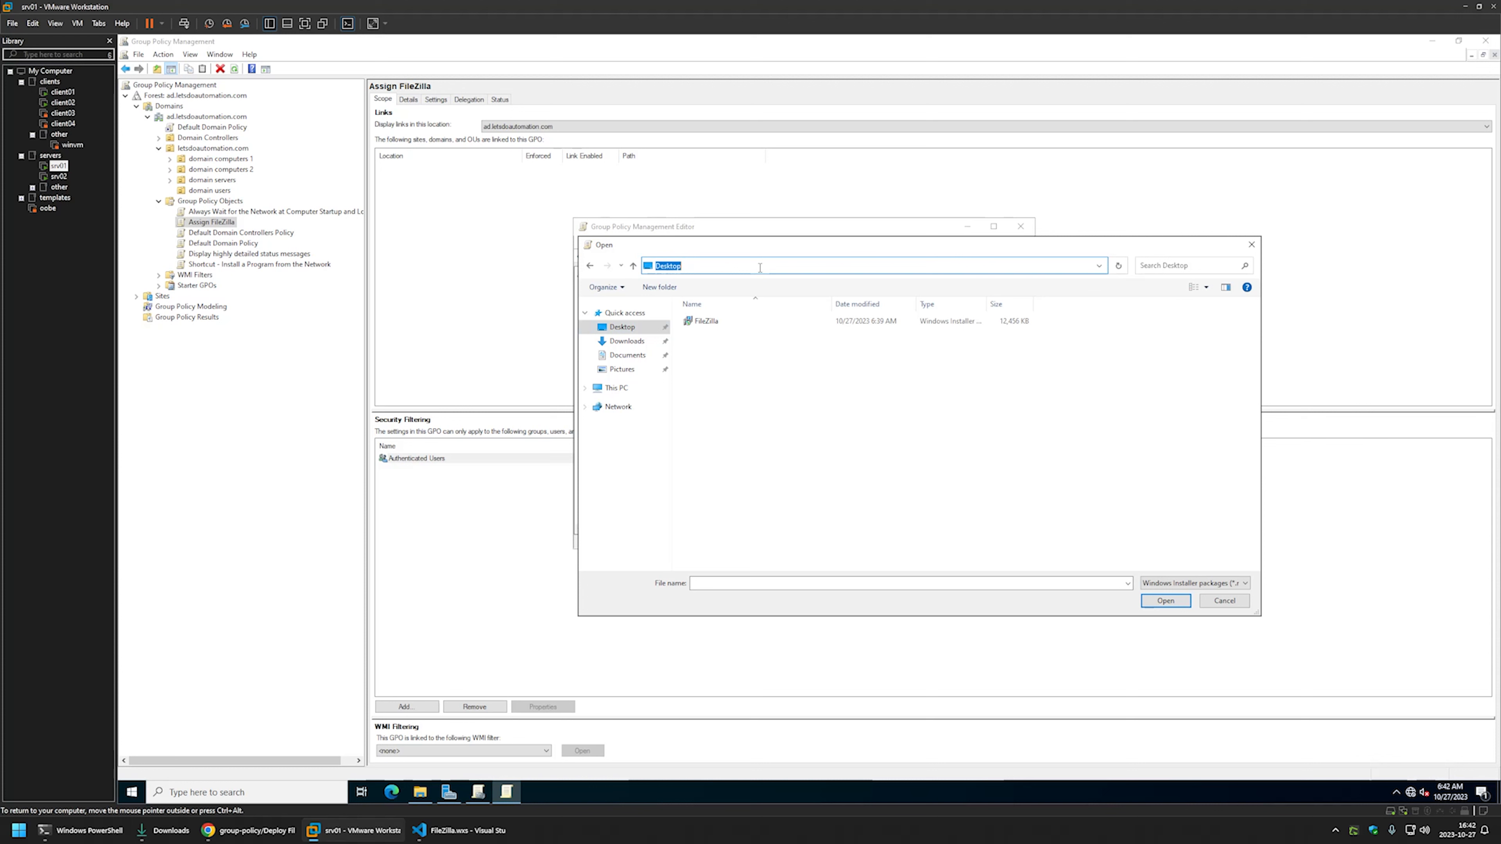
type("\\\\srv02")
key("Return")
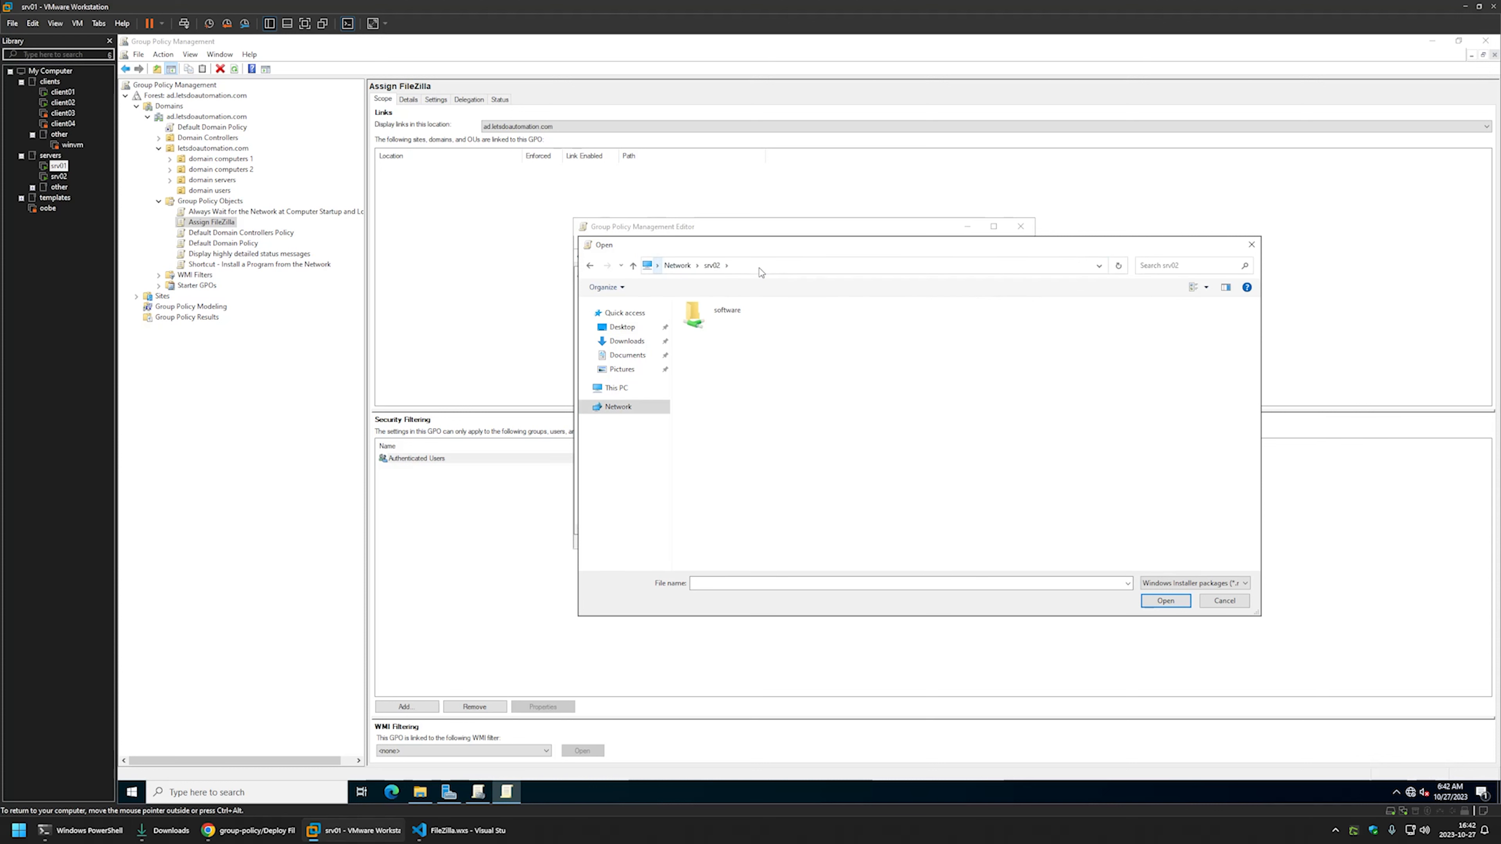
double_click(695, 313)
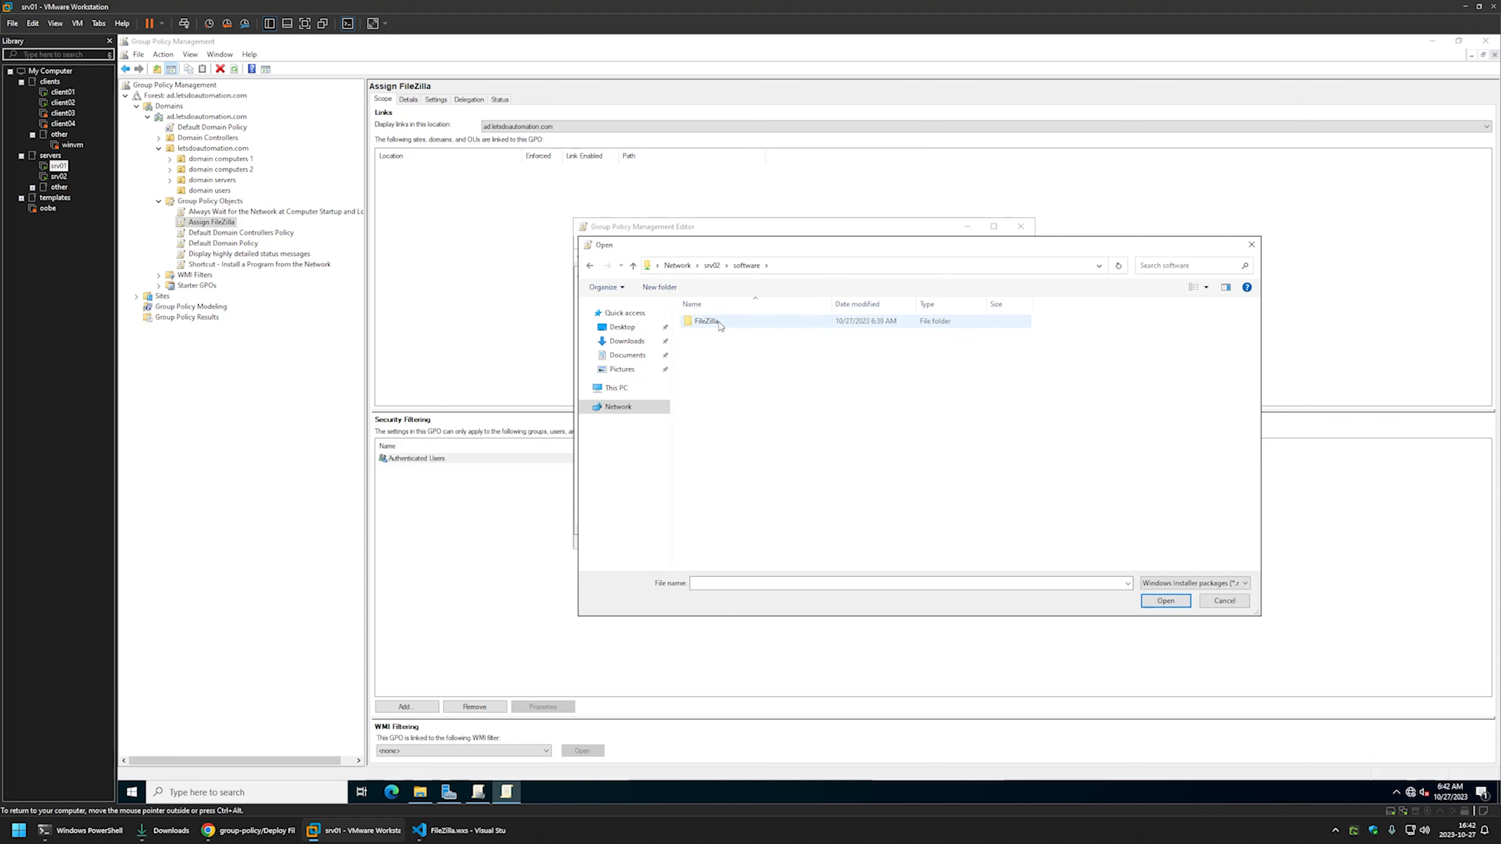
double_click(719, 324)
left_click(716, 325)
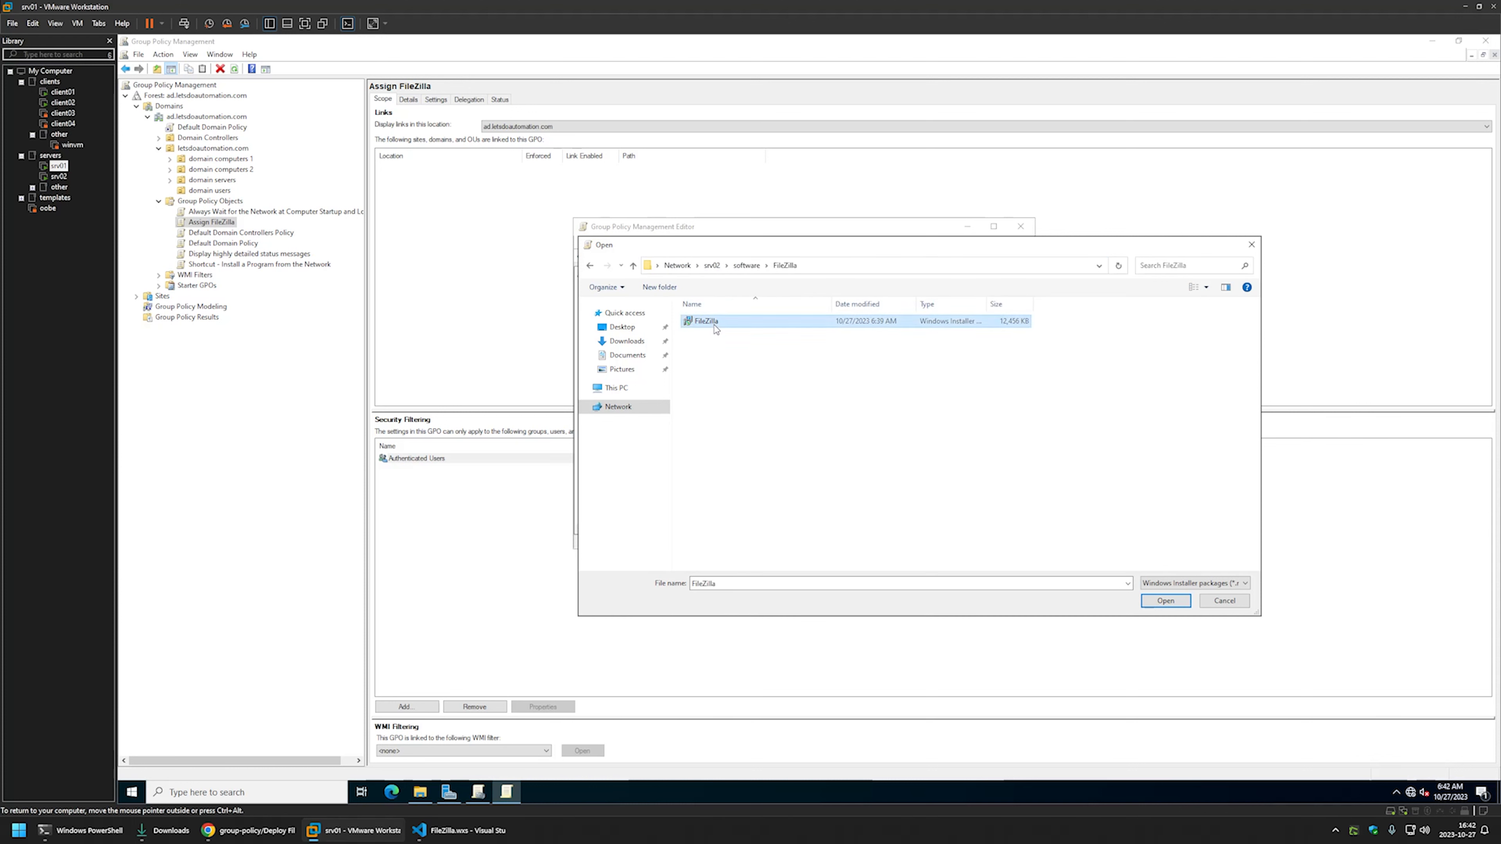
double_click(716, 325)
- Deploy the package with the Advanced method, enable Ignore language, and close the editor
left_click(737, 387)
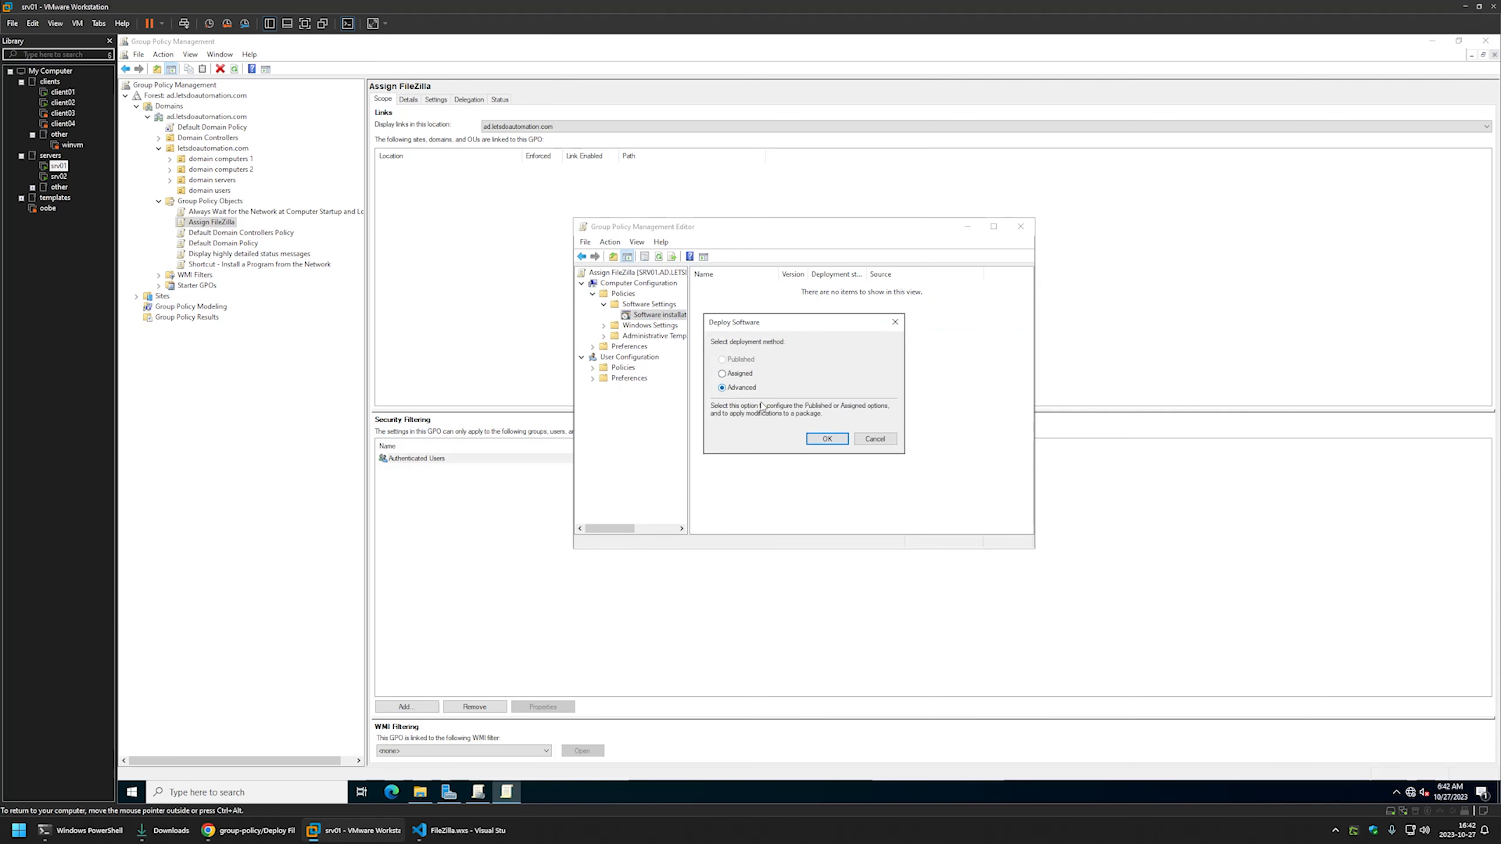
left_click(821, 440)
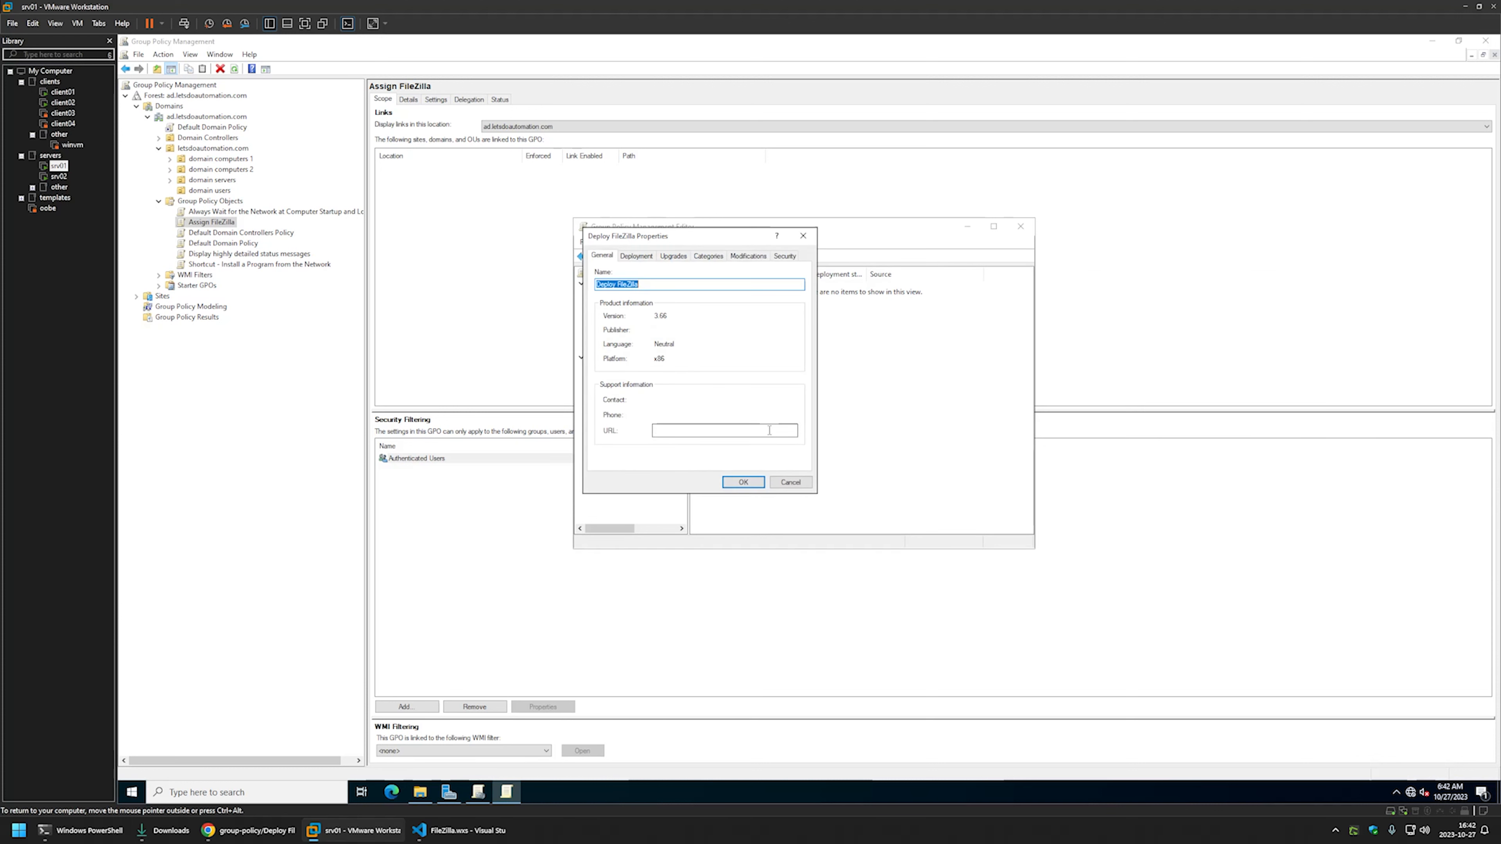
left_click(636, 255)
left_click(618, 459)
left_click(608, 282)
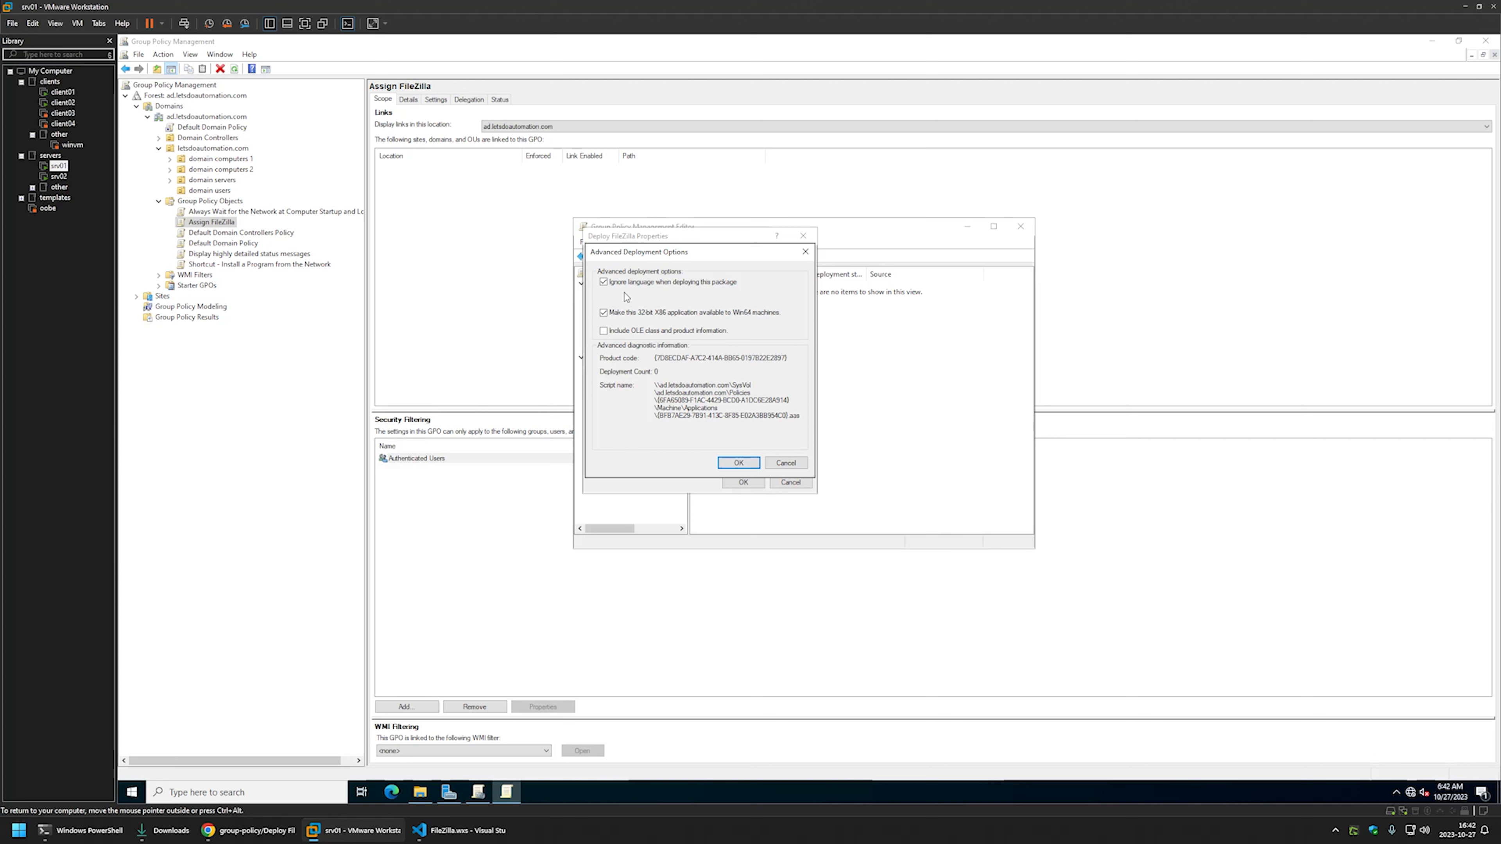
left_click(738, 462)
left_click(742, 482)
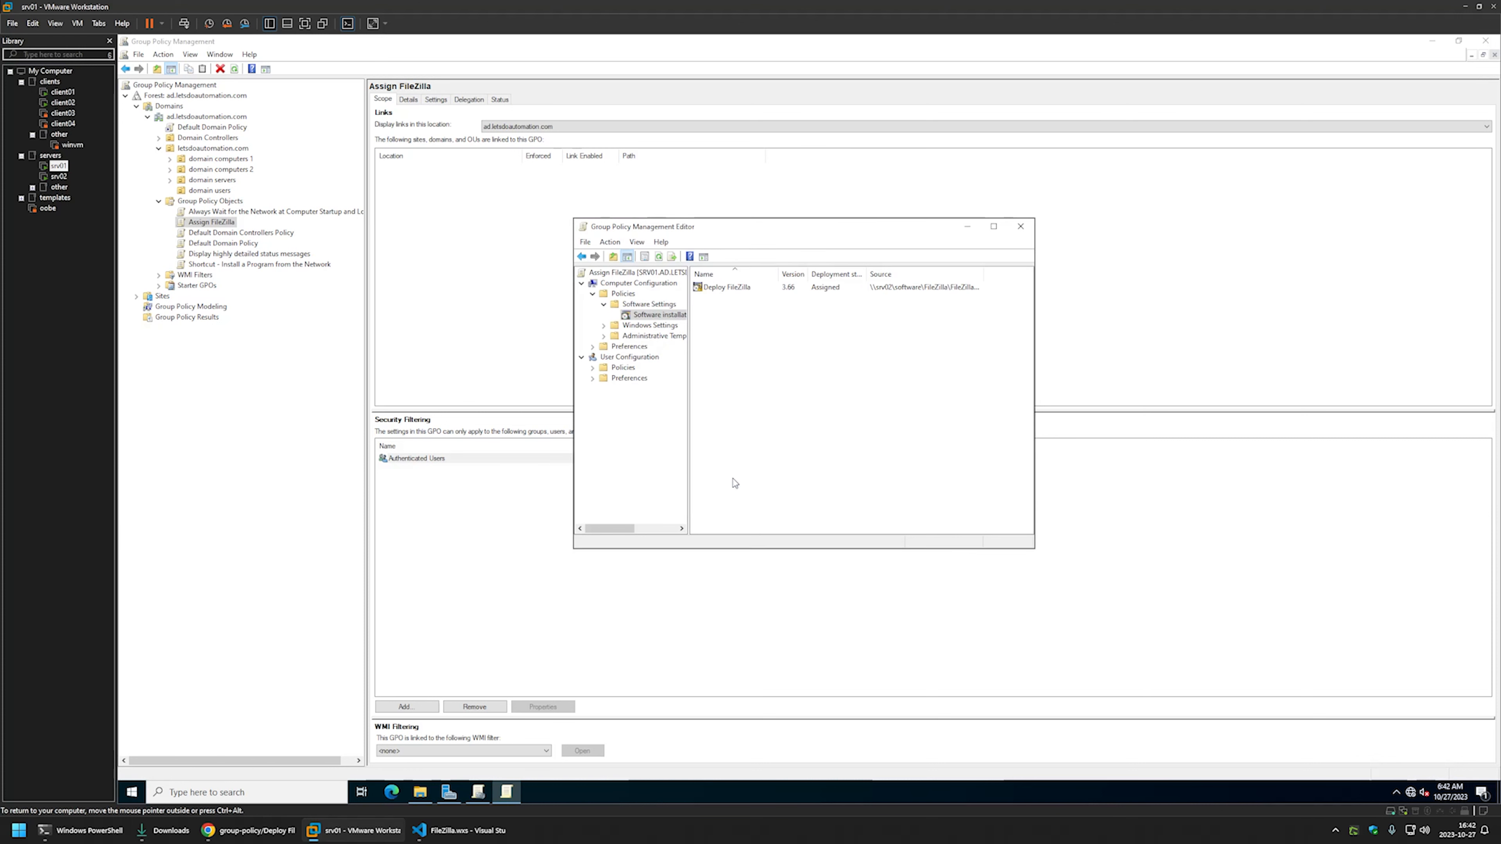
left_click(1018, 227)
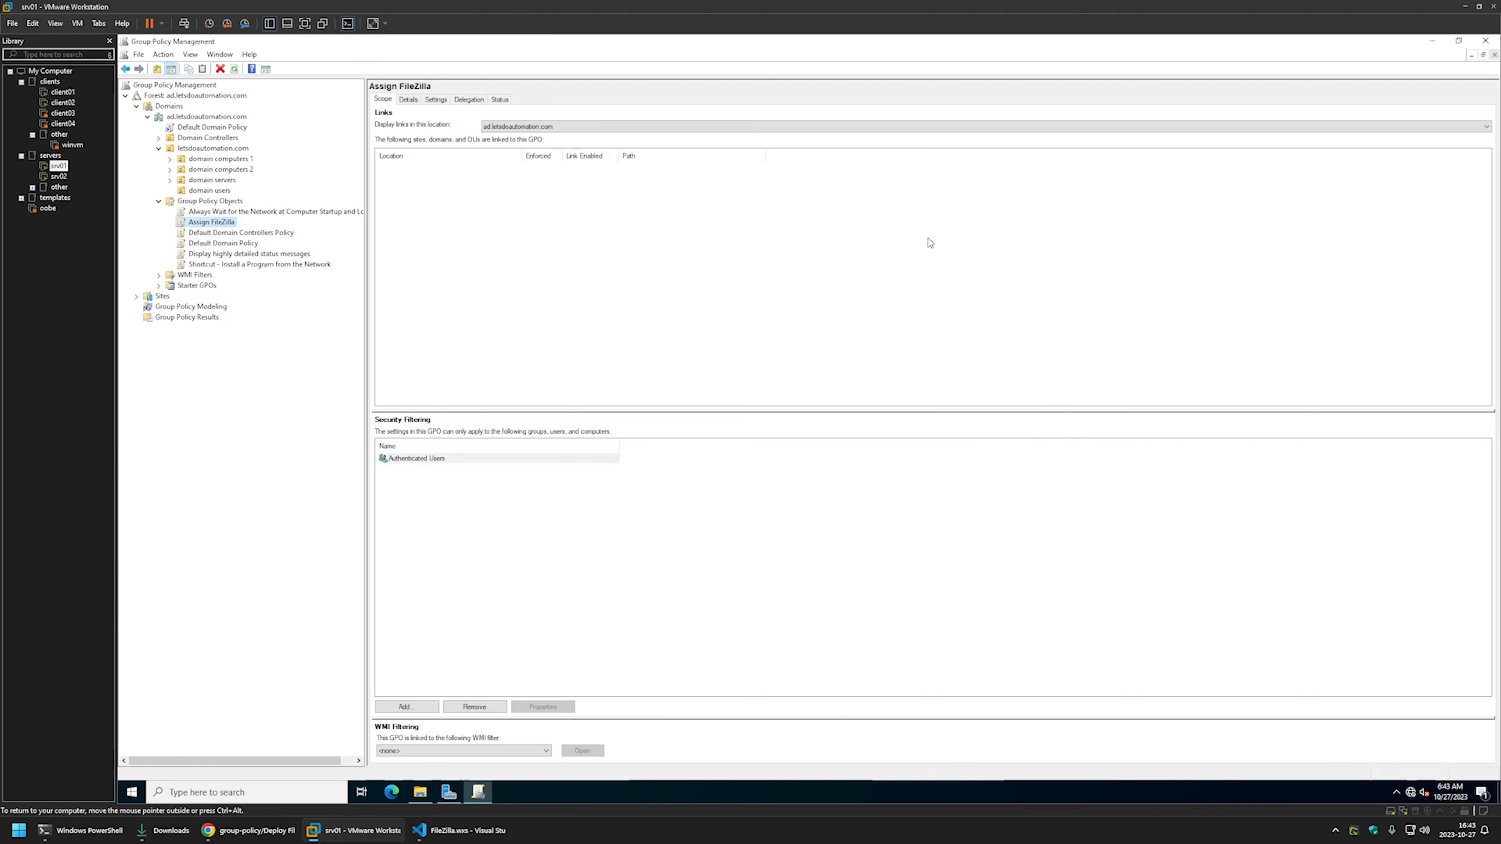
- Set the Assign FileZilla GPO Status to 'User configuration settings disabled' on the Details tab
left_click(408, 99)
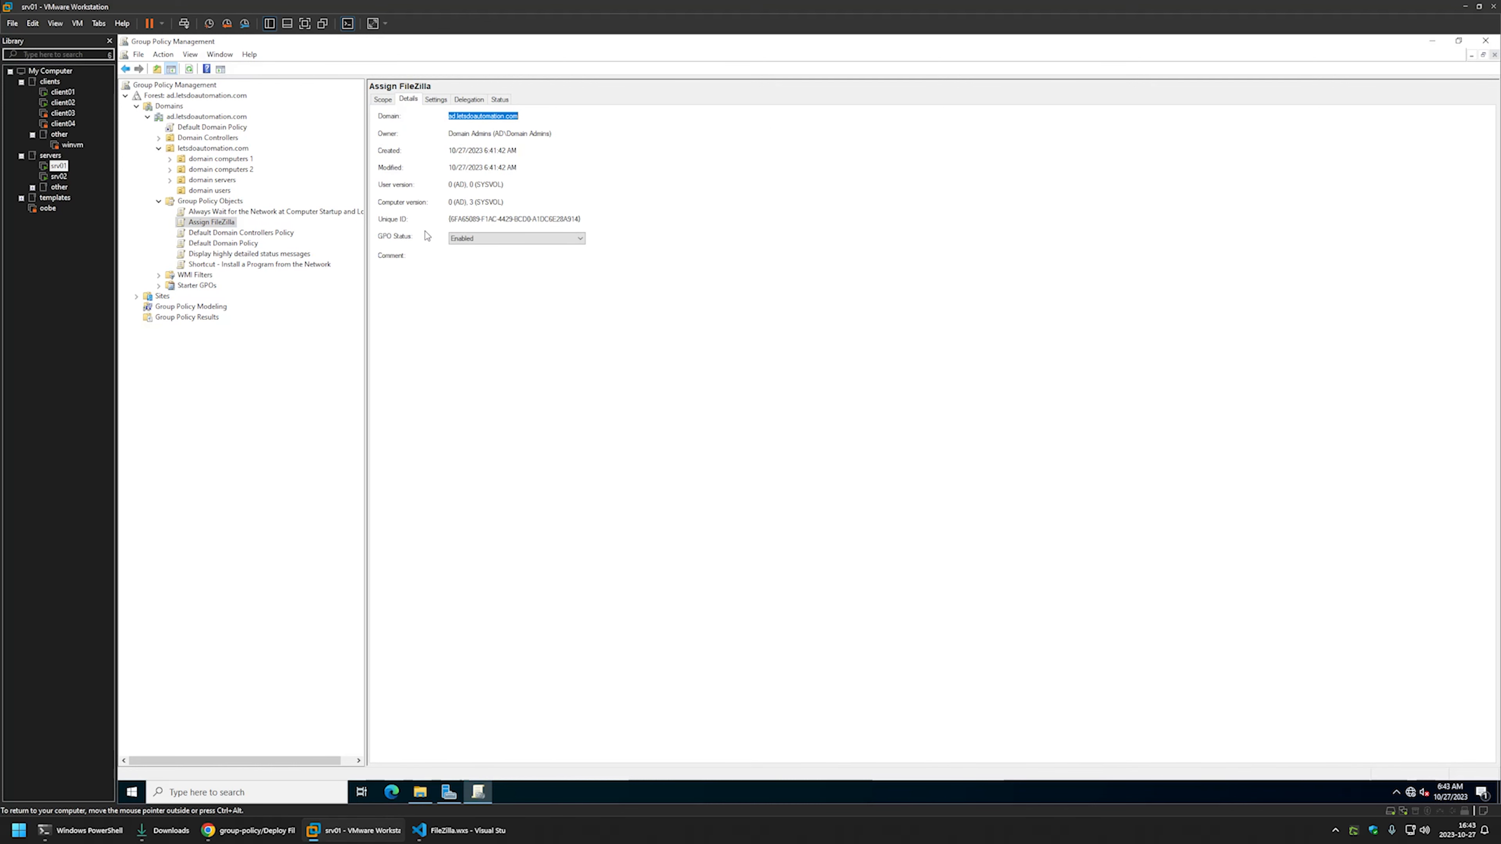
left_click(470, 238)
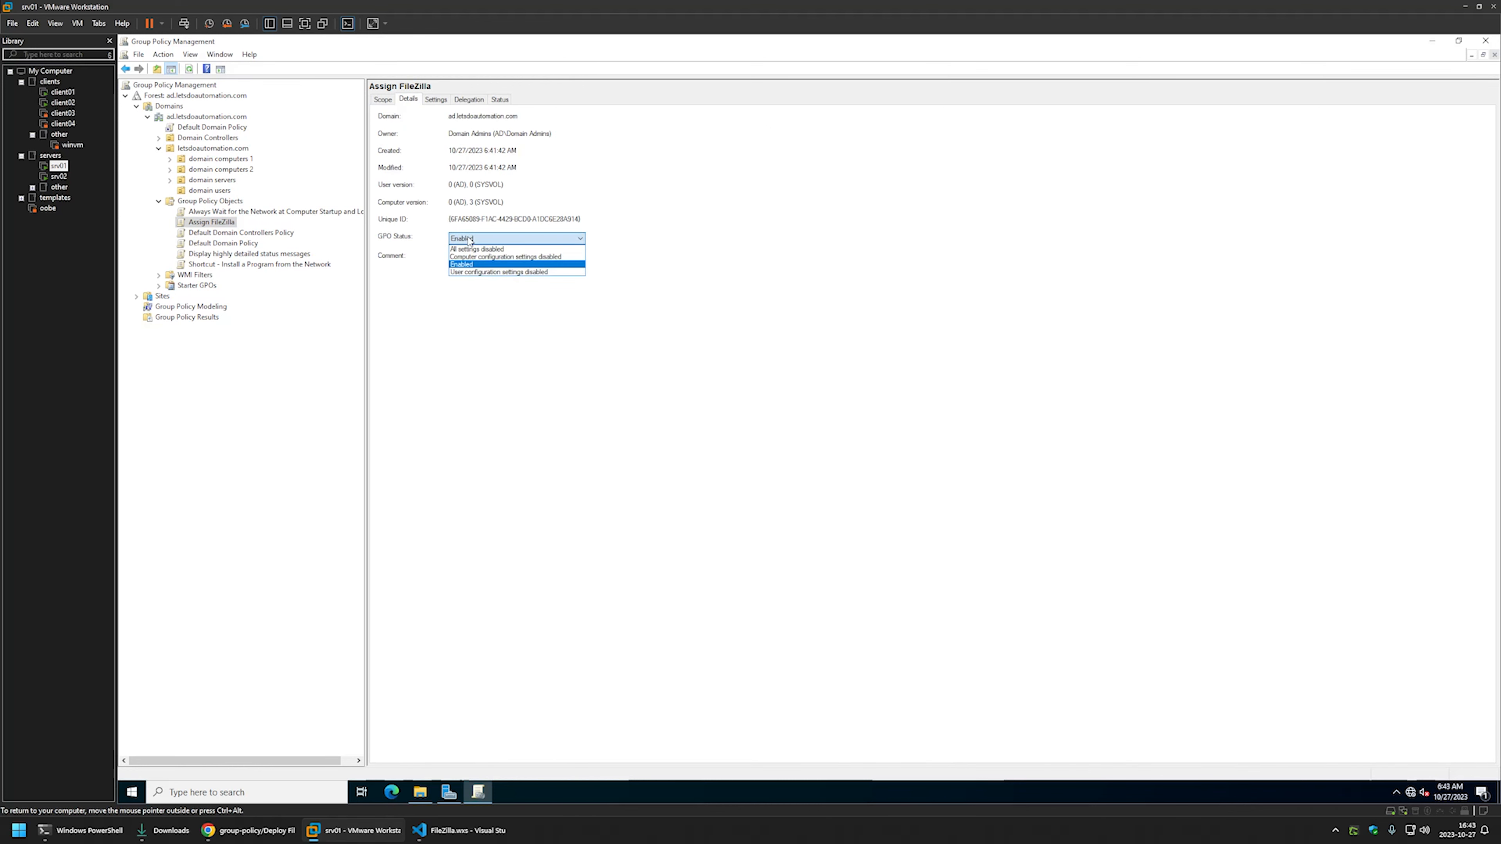
left_click(482, 272)
left_click(836, 438)
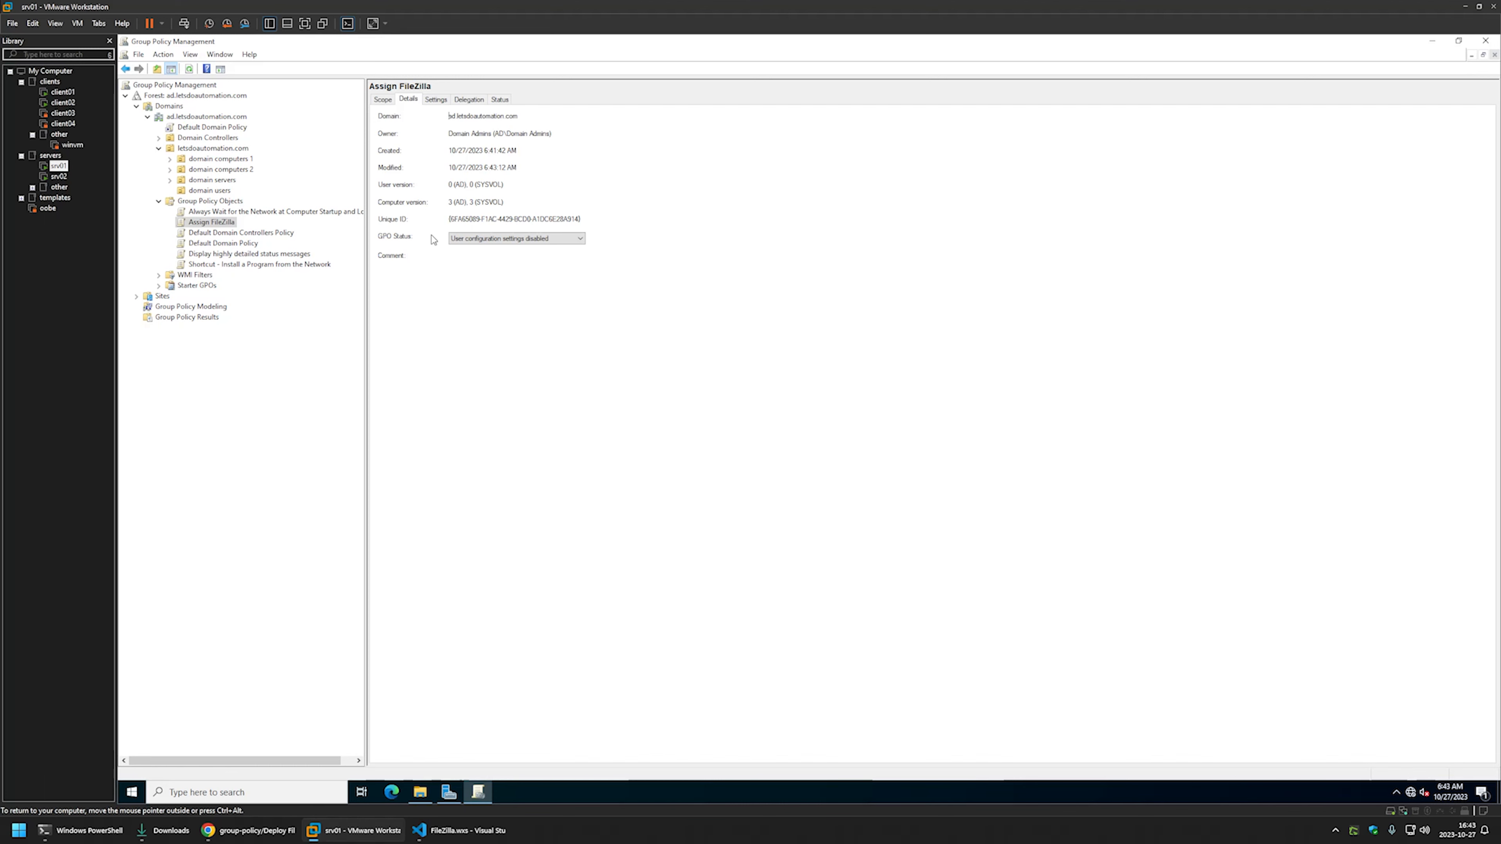
left_click(170, 159)
- Drag Assign FileZilla onto domain computers 1, linking it at link order 4
left_click(190, 161)
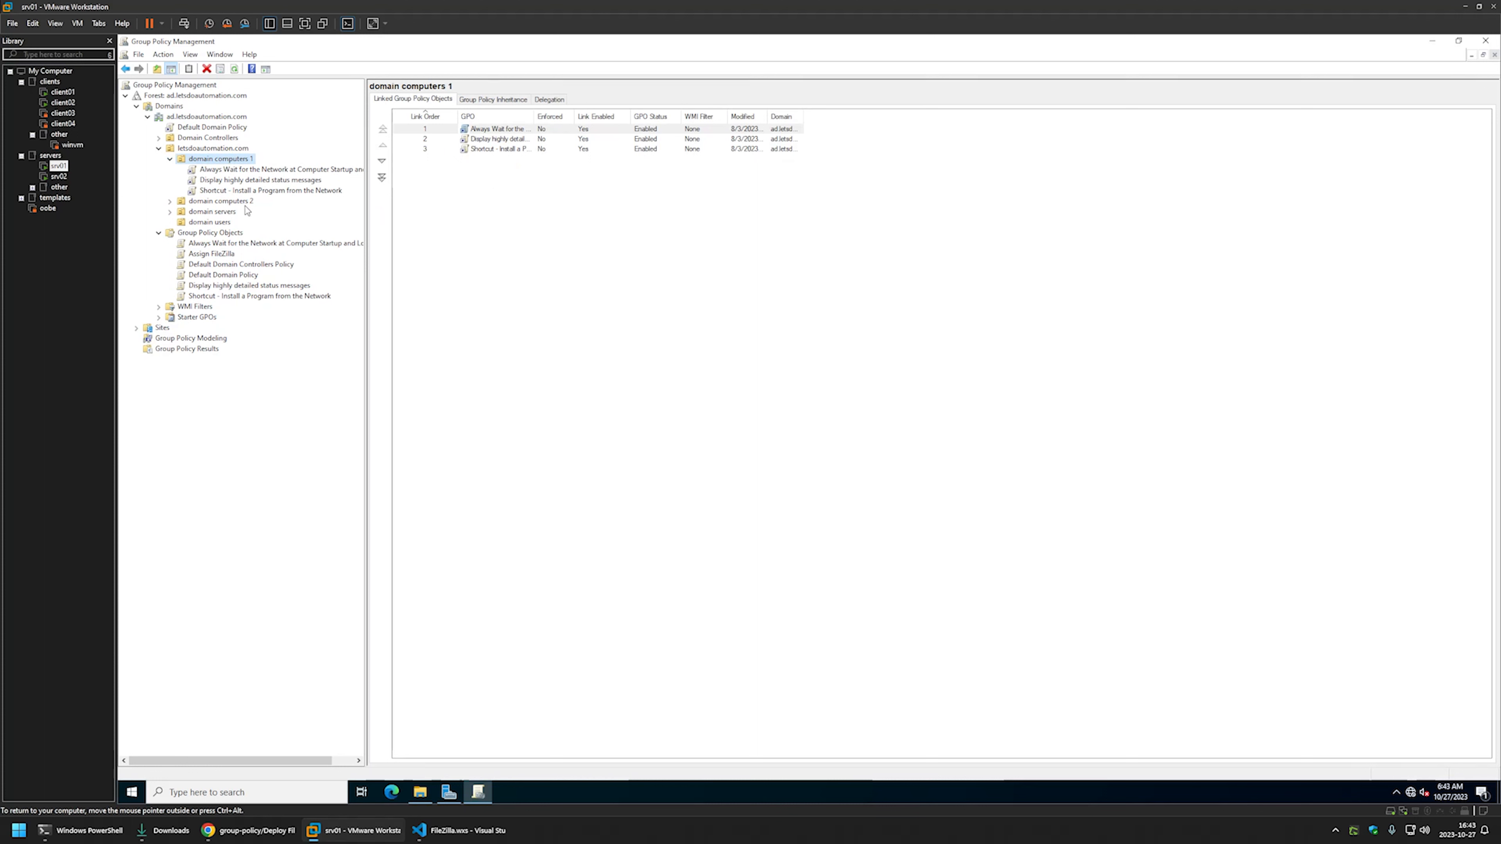
left_click_drag(216, 253, 224, 162)
left_click(830, 437)
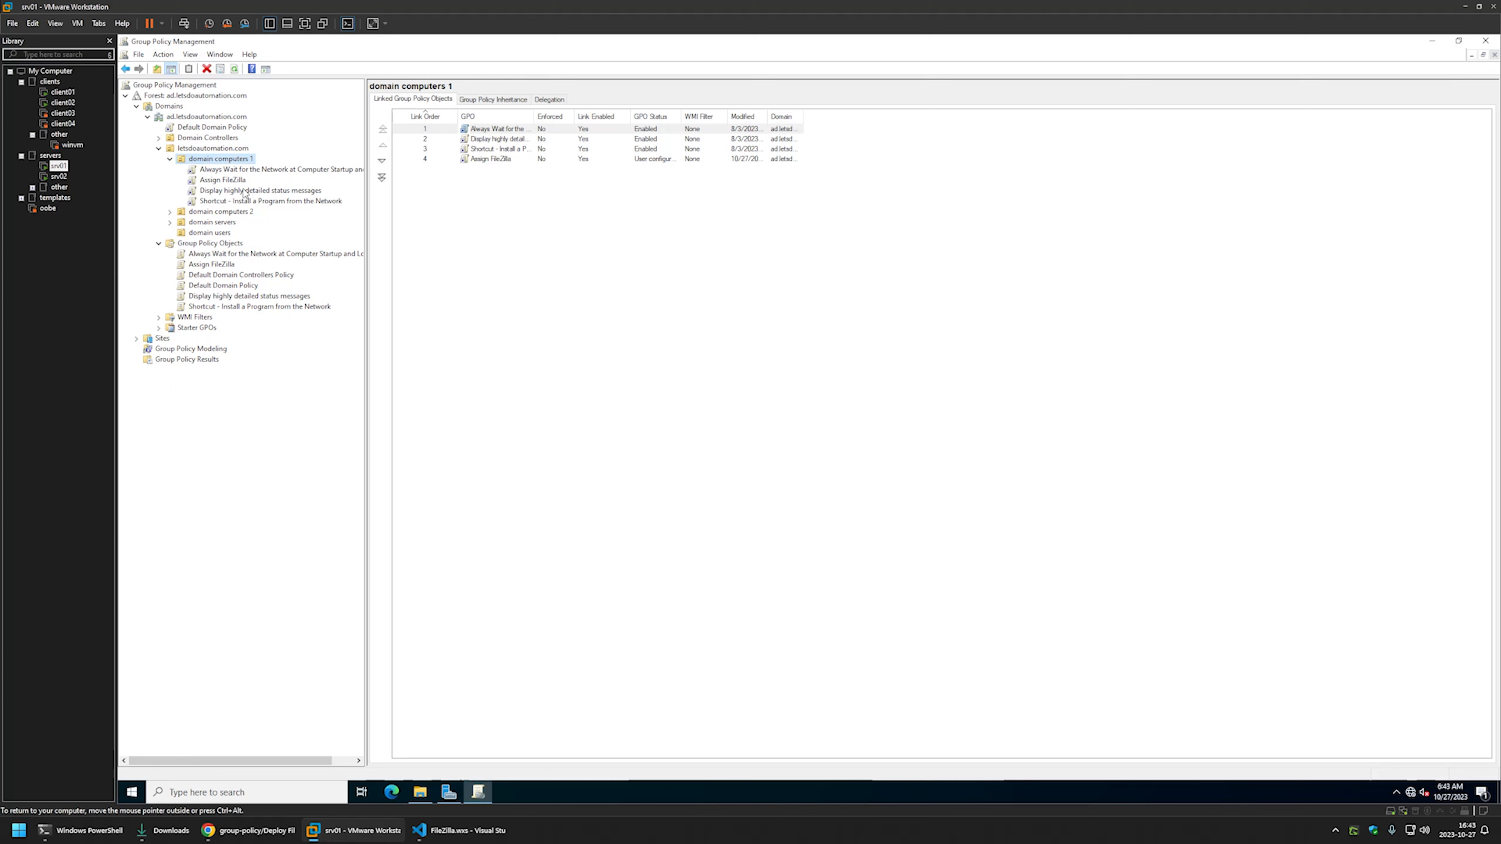
left_click(477, 160)
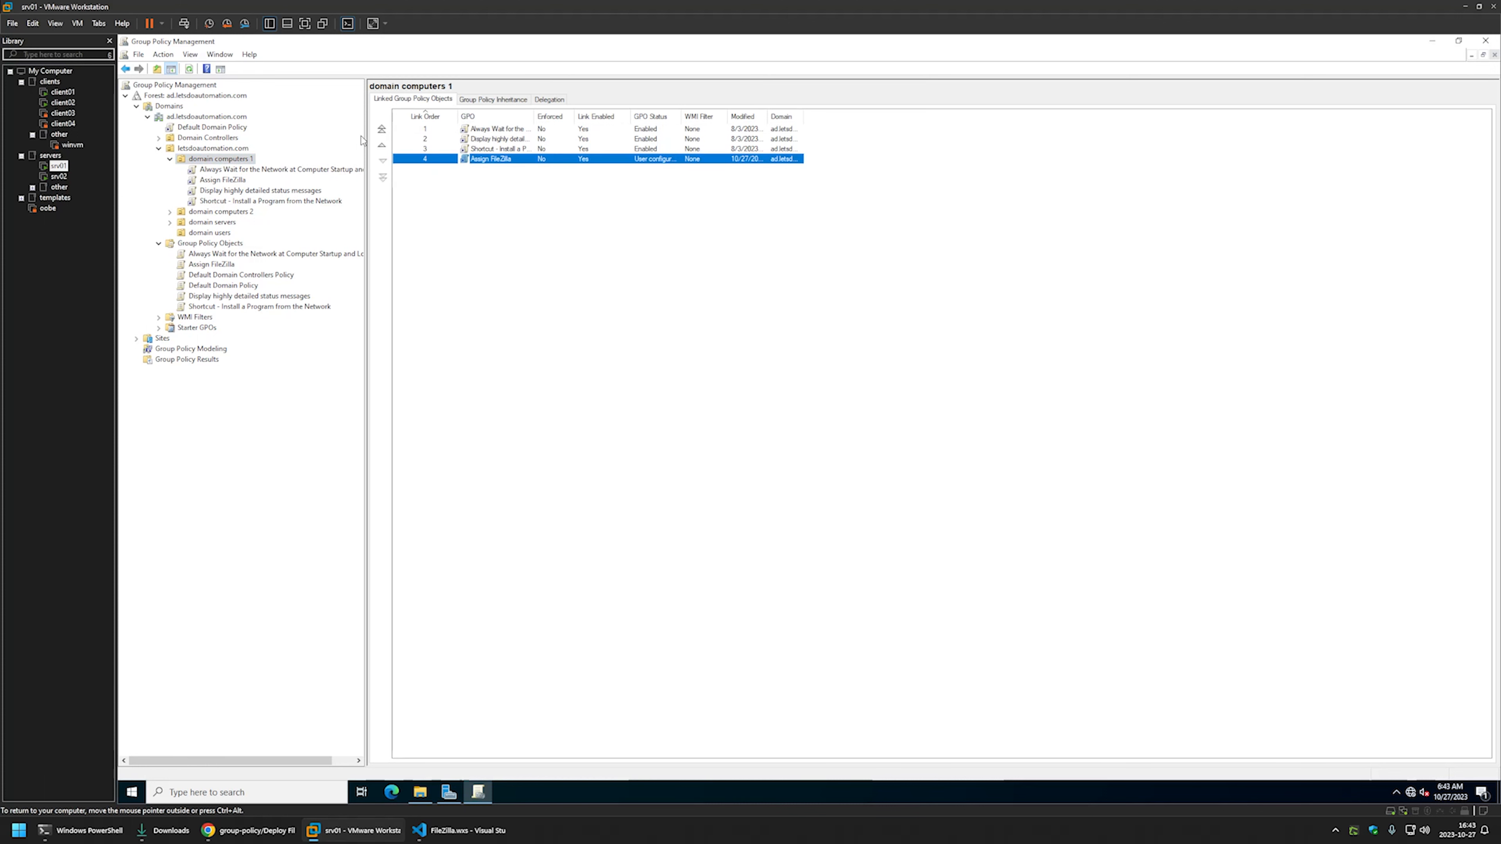
left_click(457, 188)
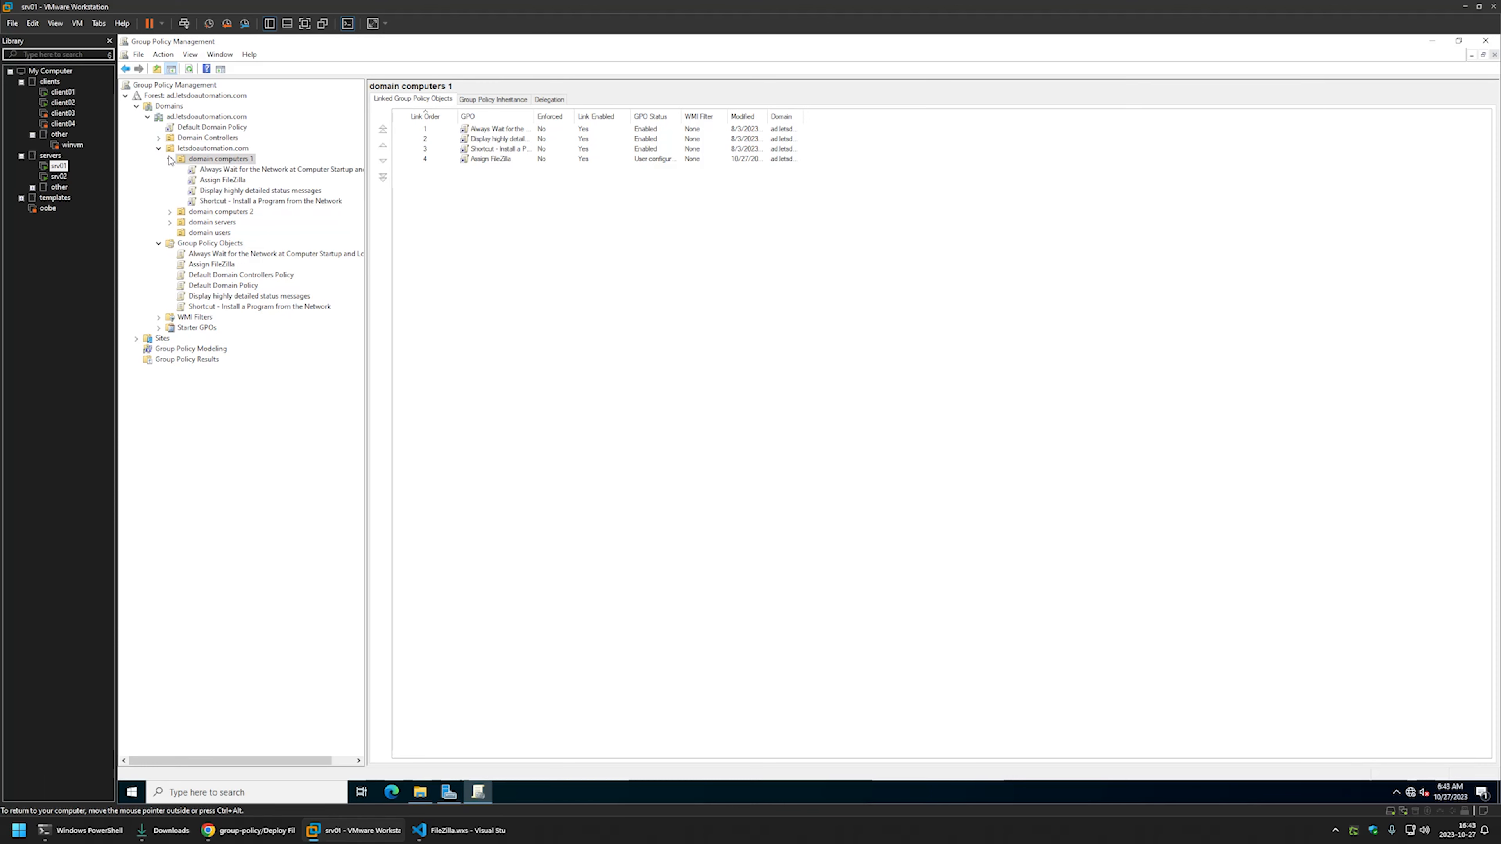
left_click(62, 91)
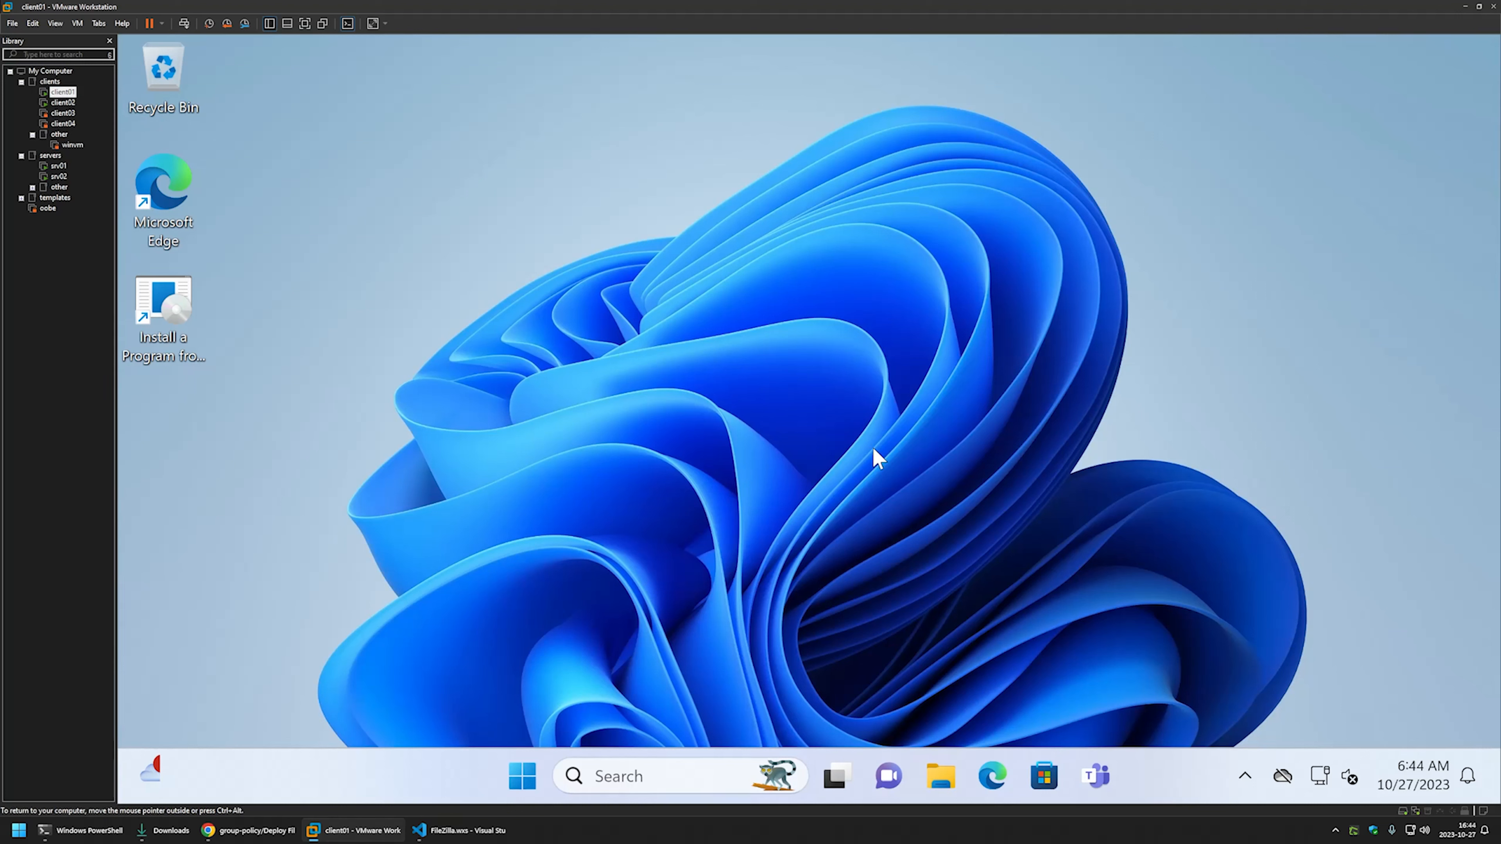
- Open Command Prompt on client01 and run gpupdate to refresh group policy
left_click(523, 775)
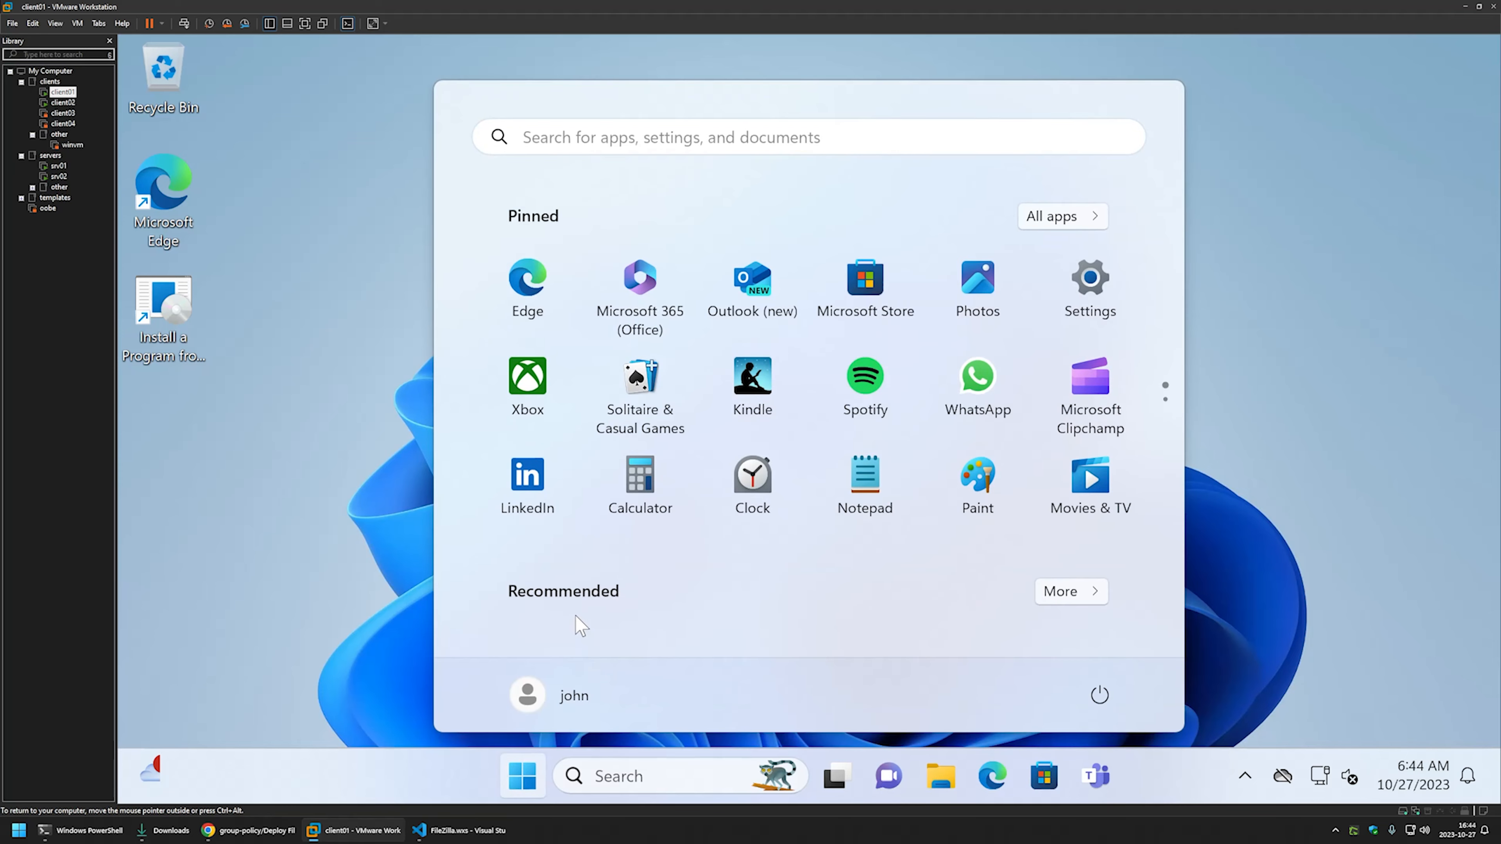
type("cmd")
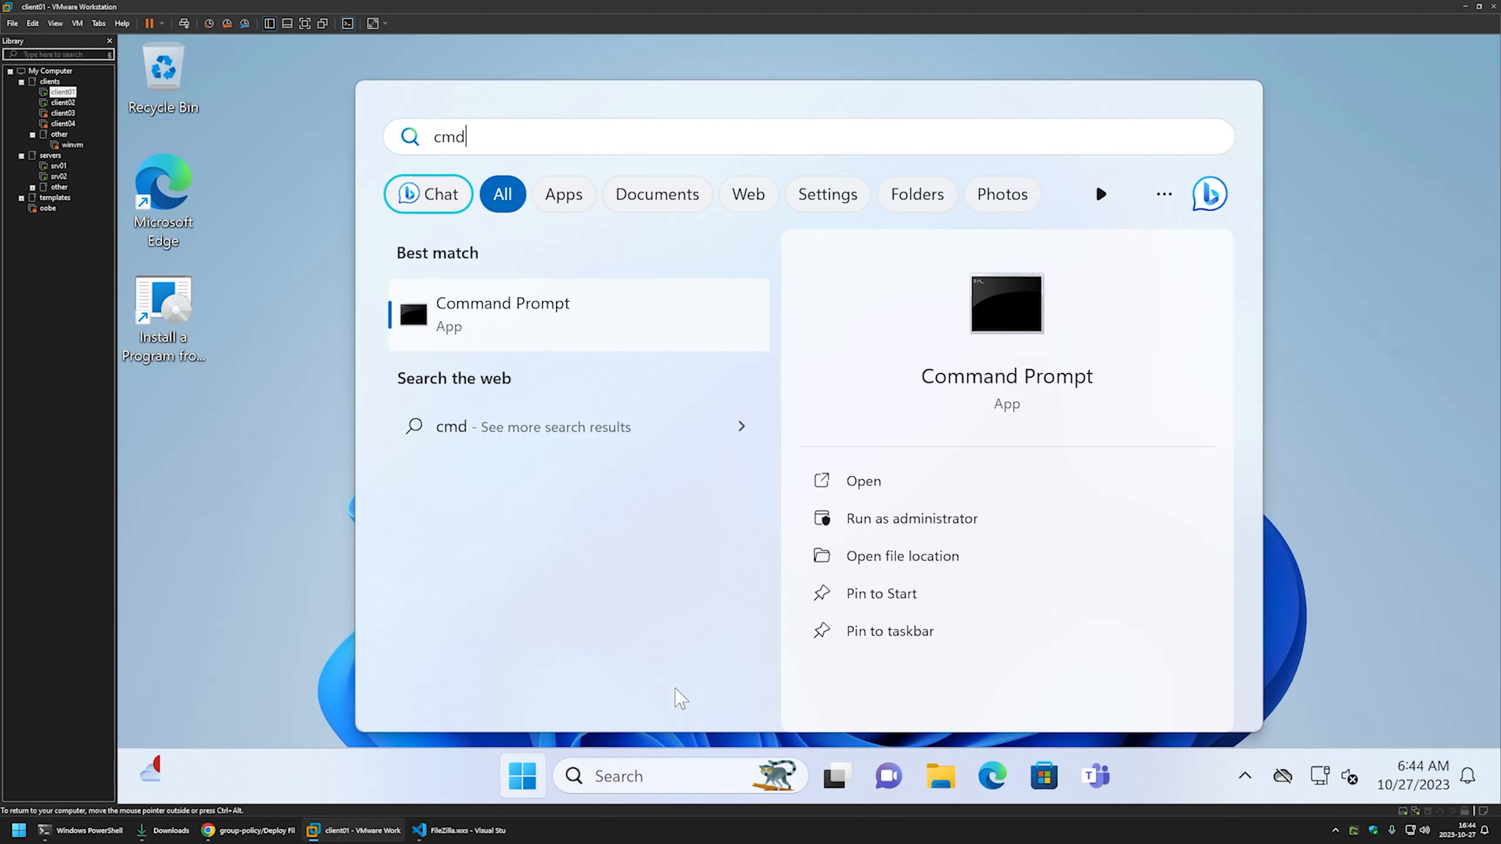
left_click(892, 488)
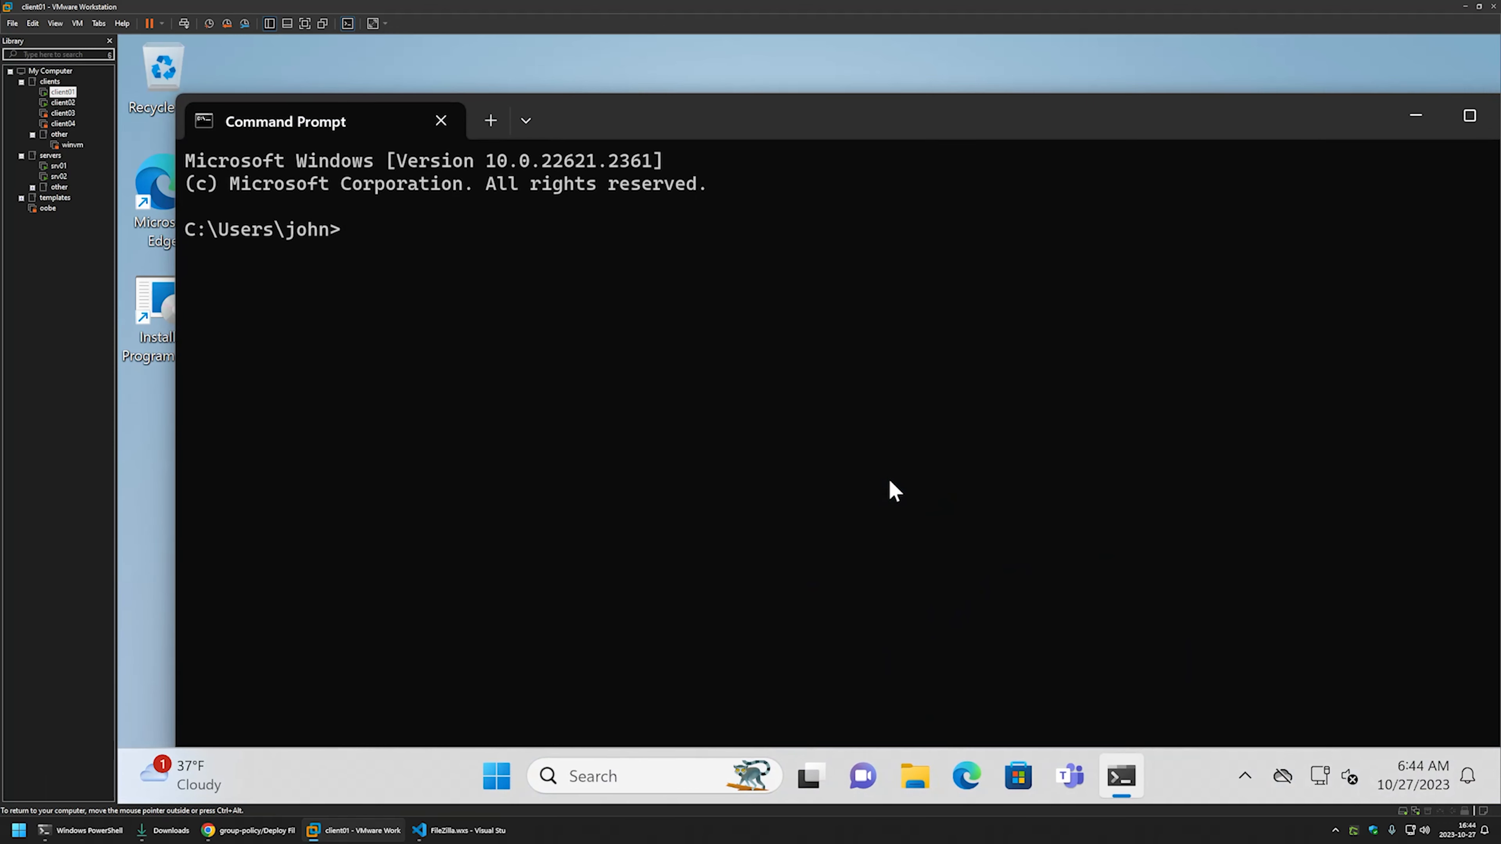
type("gpupdate")
key("Return")
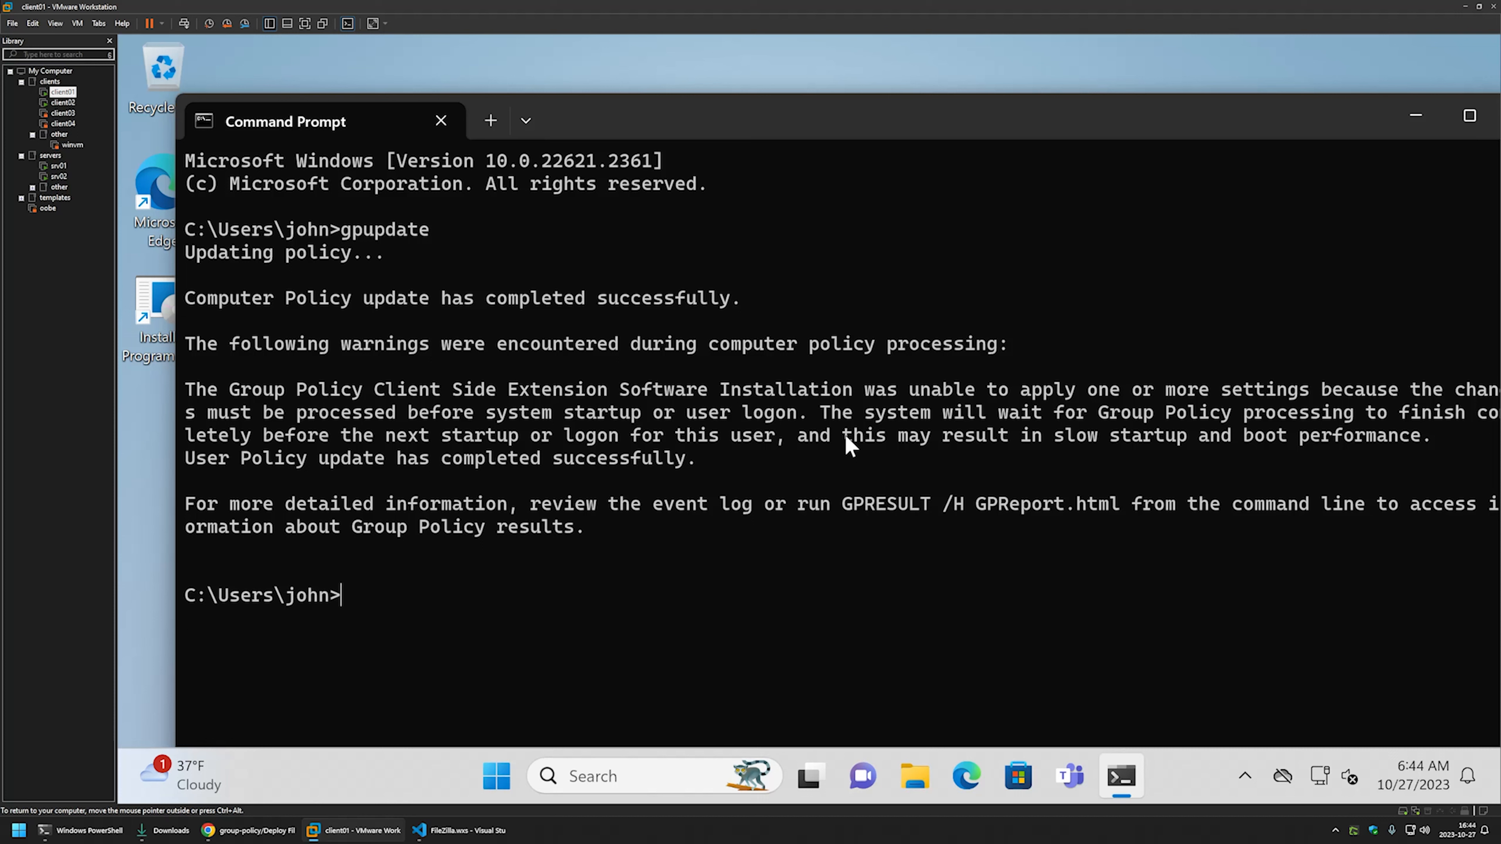
- Restart client01 immediately with shutdown -r -t 0
type("shutdown -0r")
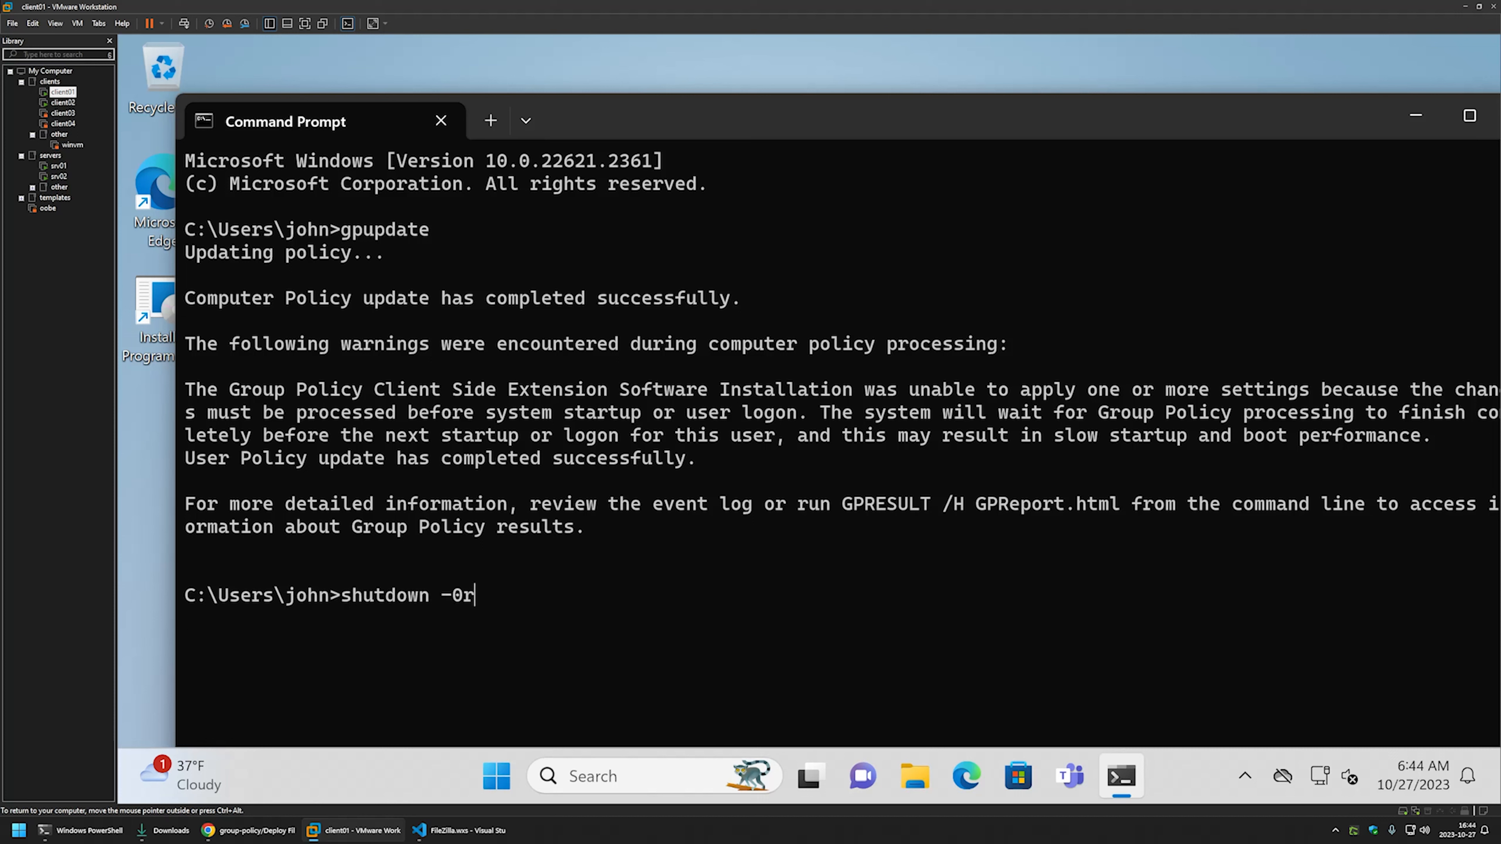
key("BackSpace")
key("BackSpace")
type("r -t")
key("BackSpace")
key("BackSpace")
type("t 0")
key("Return")
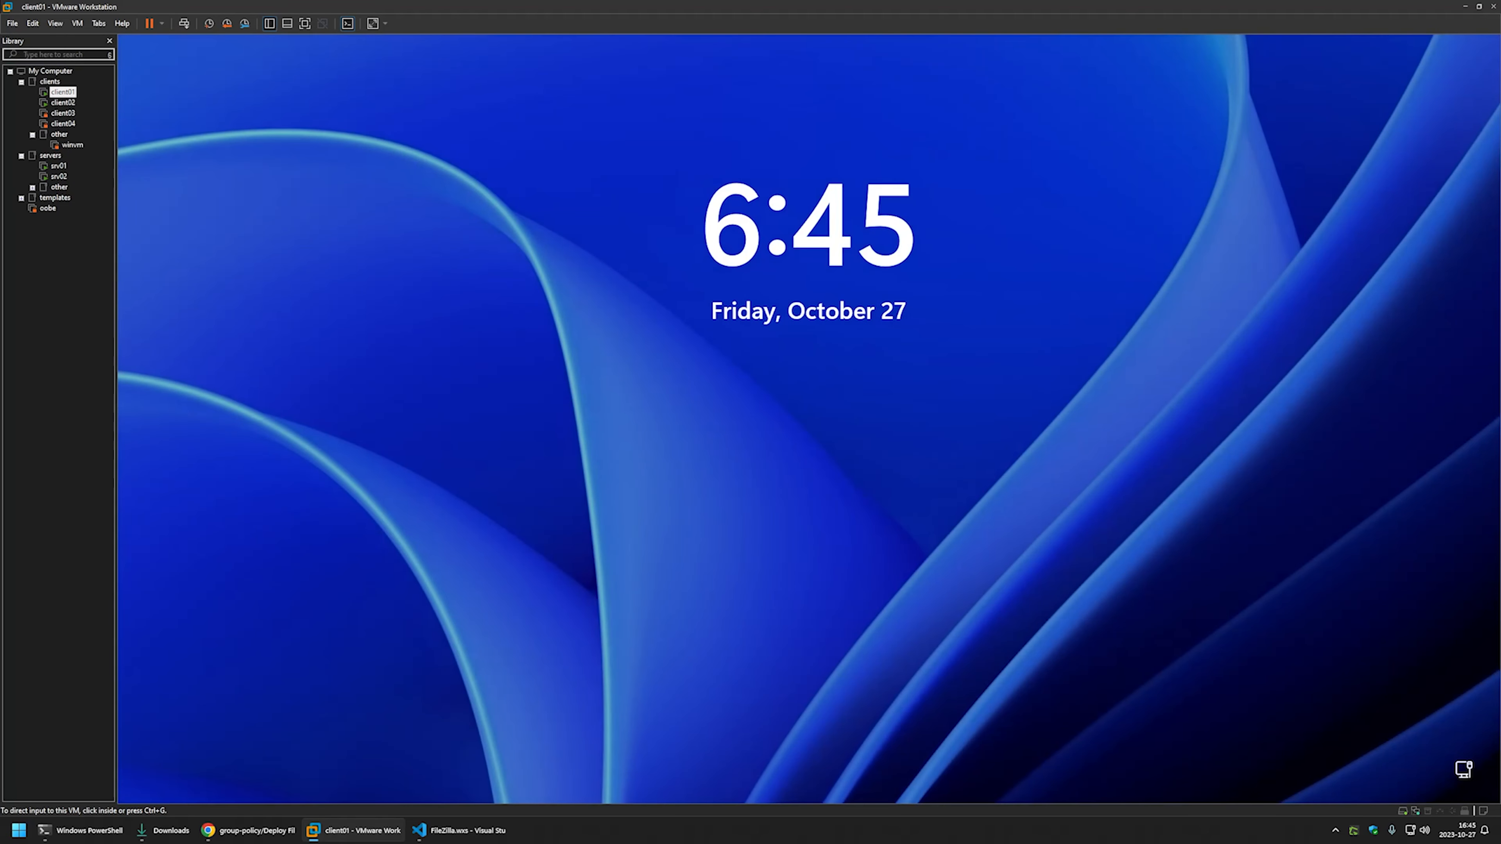
- Sign back in to client01 with the account password
left_click(881, 486)
type("*******")
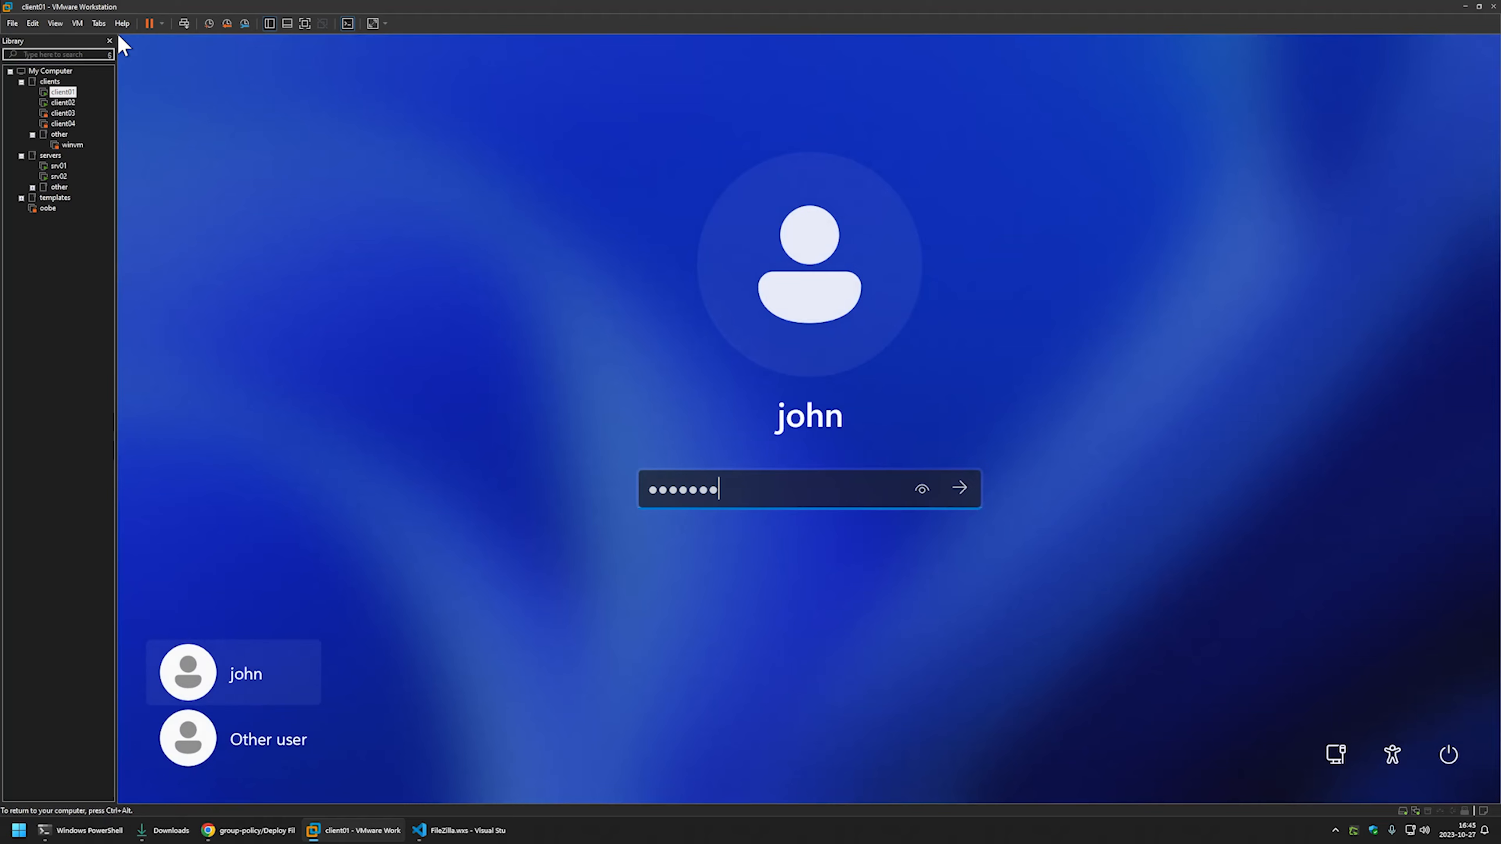
key("Return")
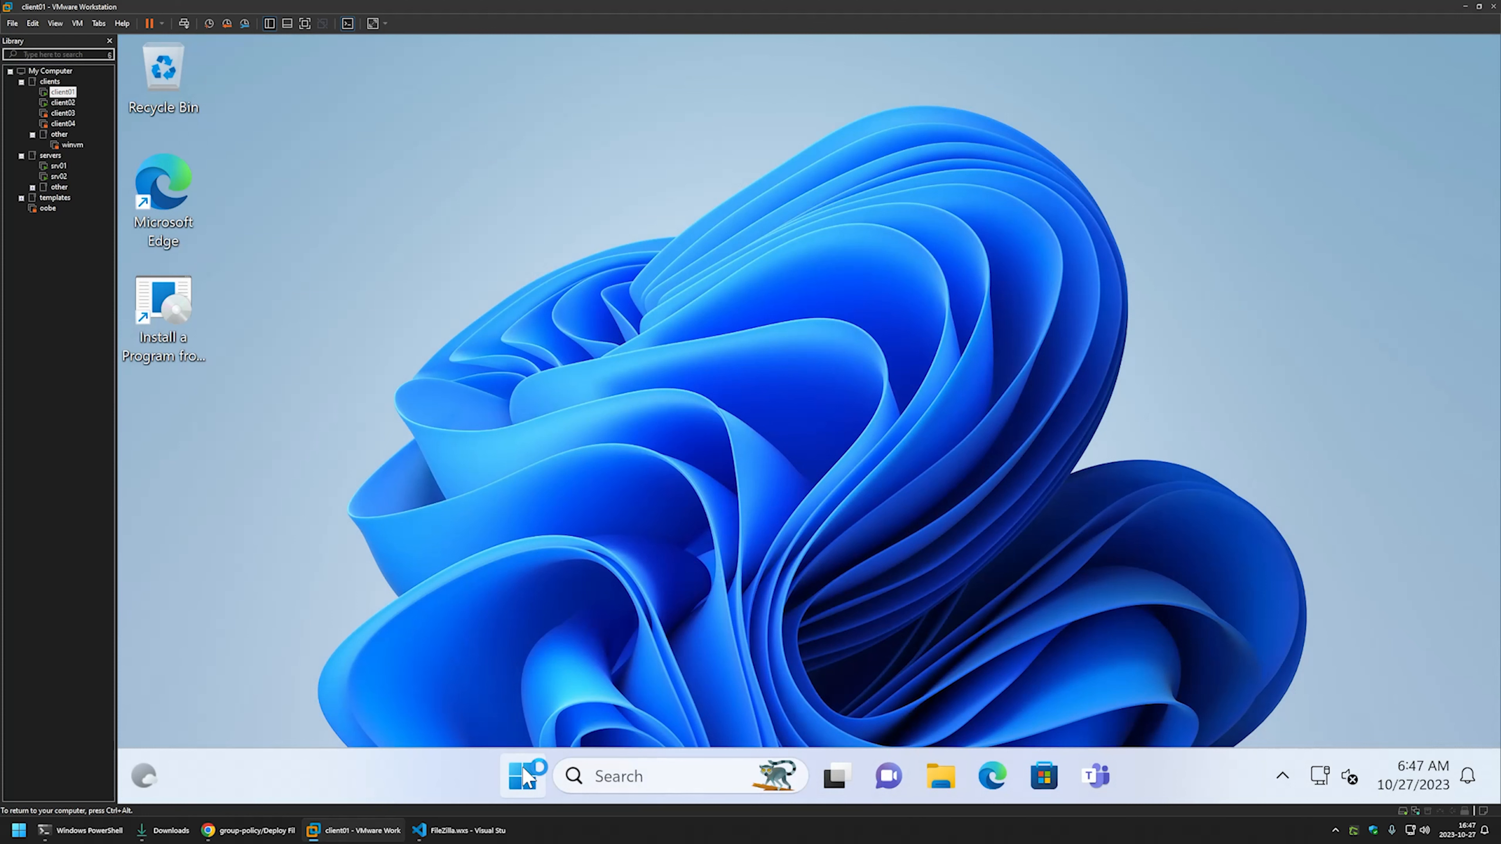
- Launch FileZilla from All apps, dismiss its Welcome dialog, then return to srv01
left_click(524, 775)
left_click(1070, 217)
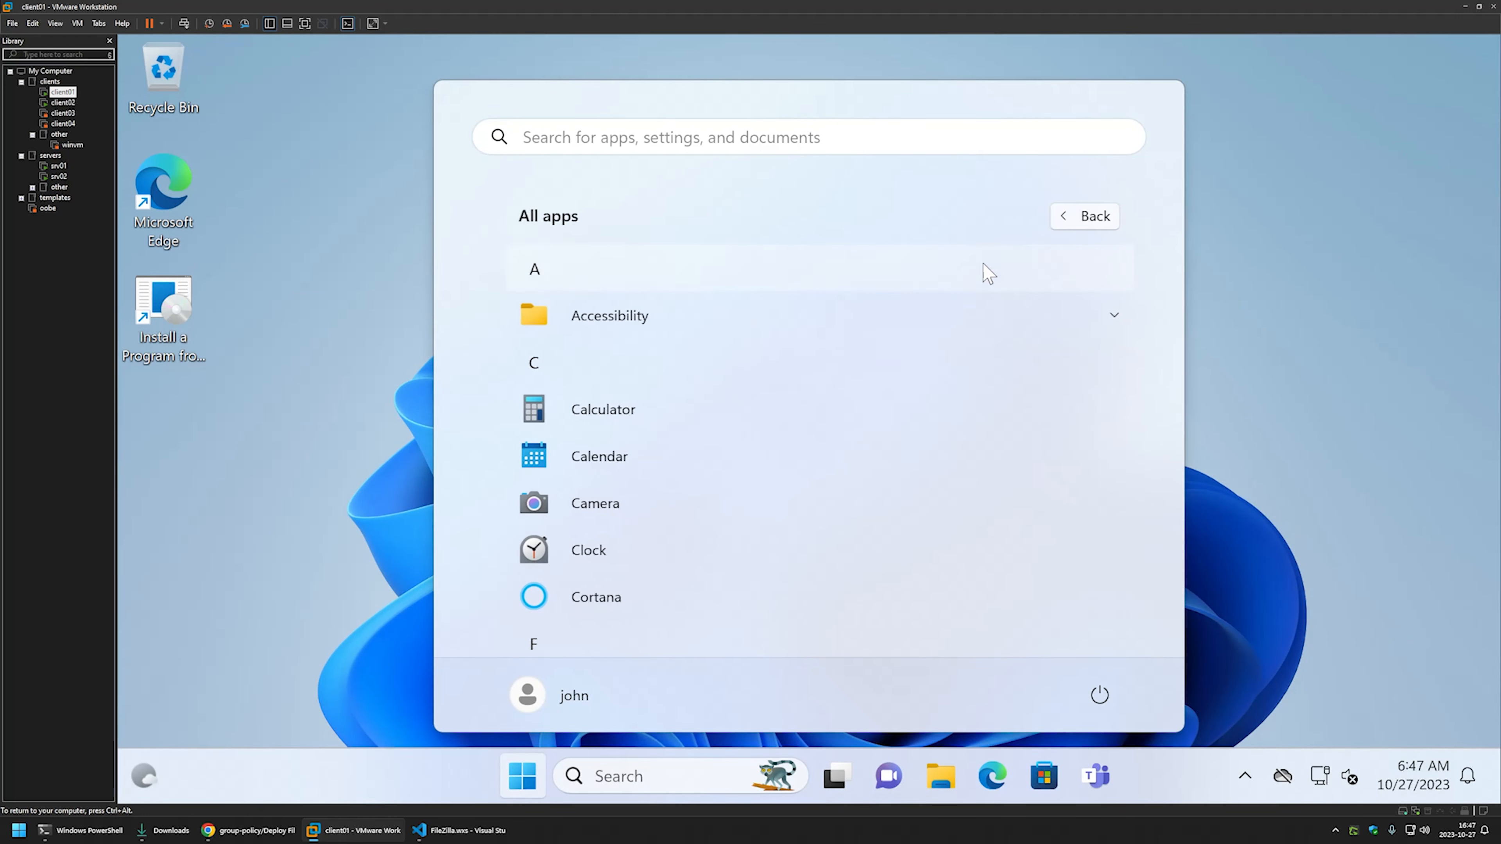
scroll(780, 338, "down", 5)
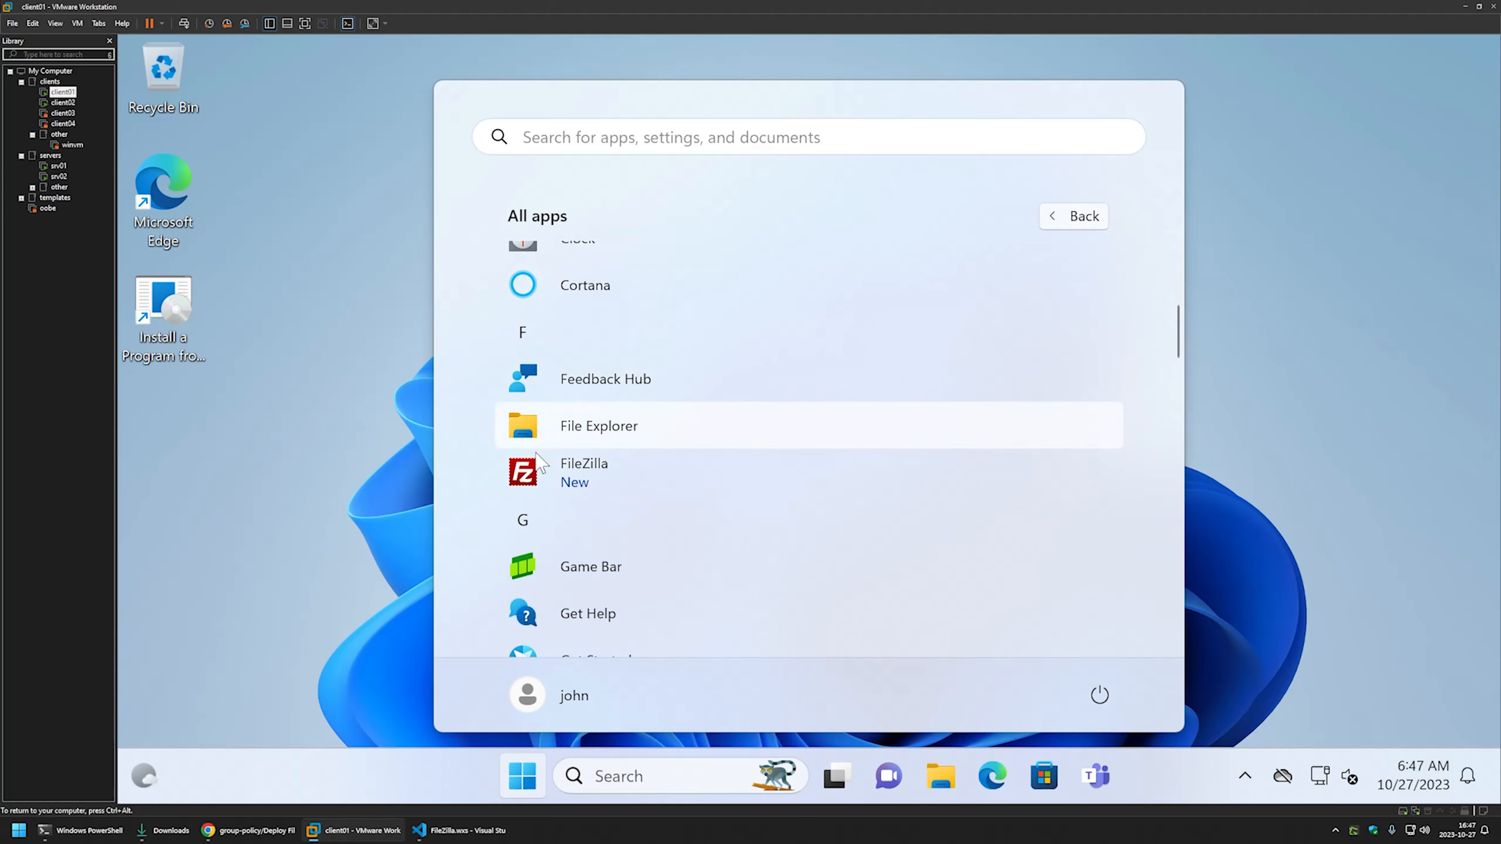
left_click(617, 476)
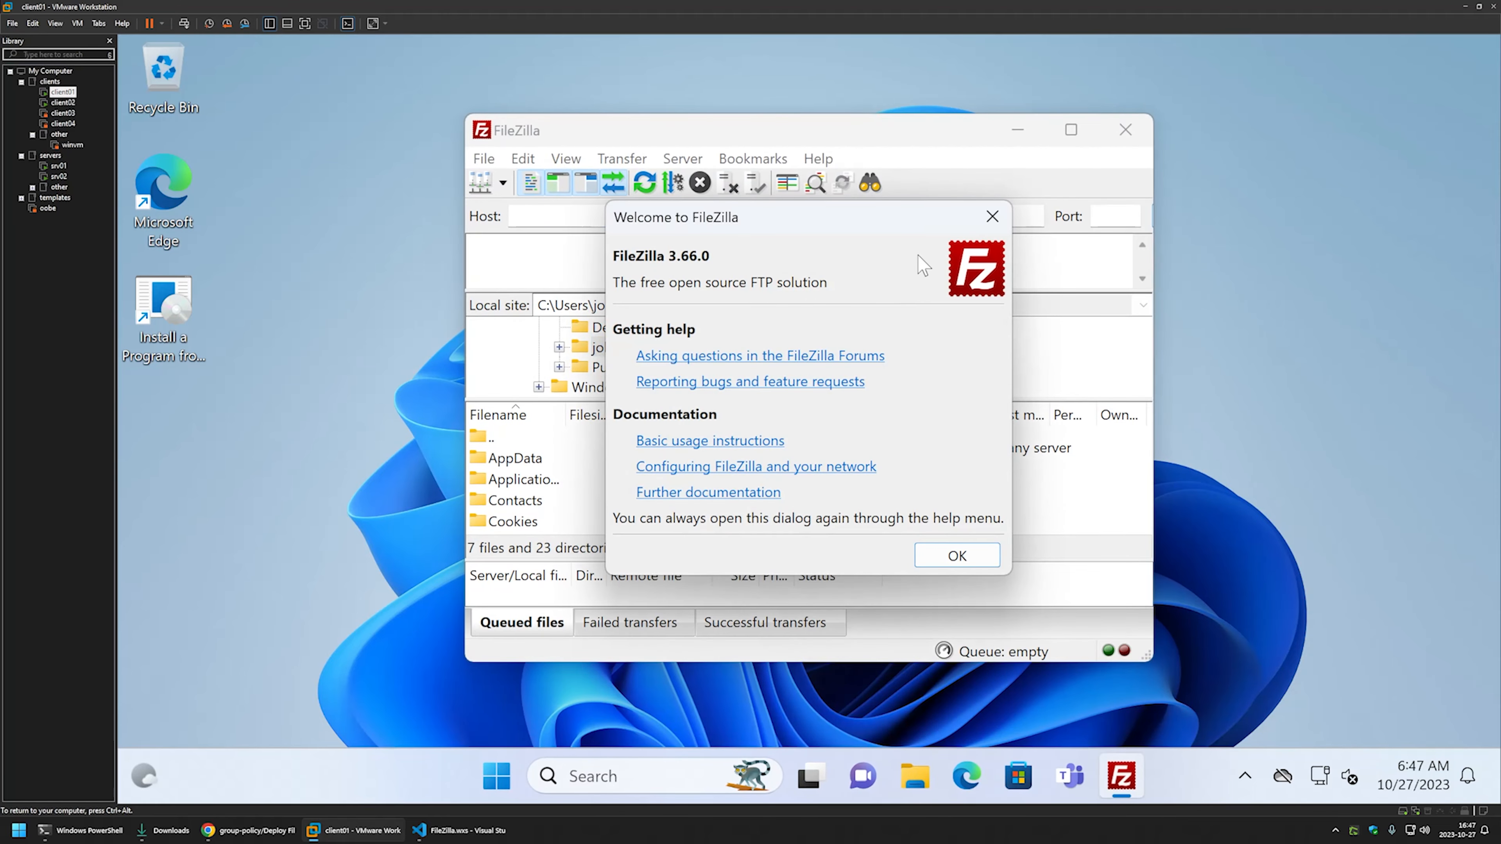
left_click(992, 217)
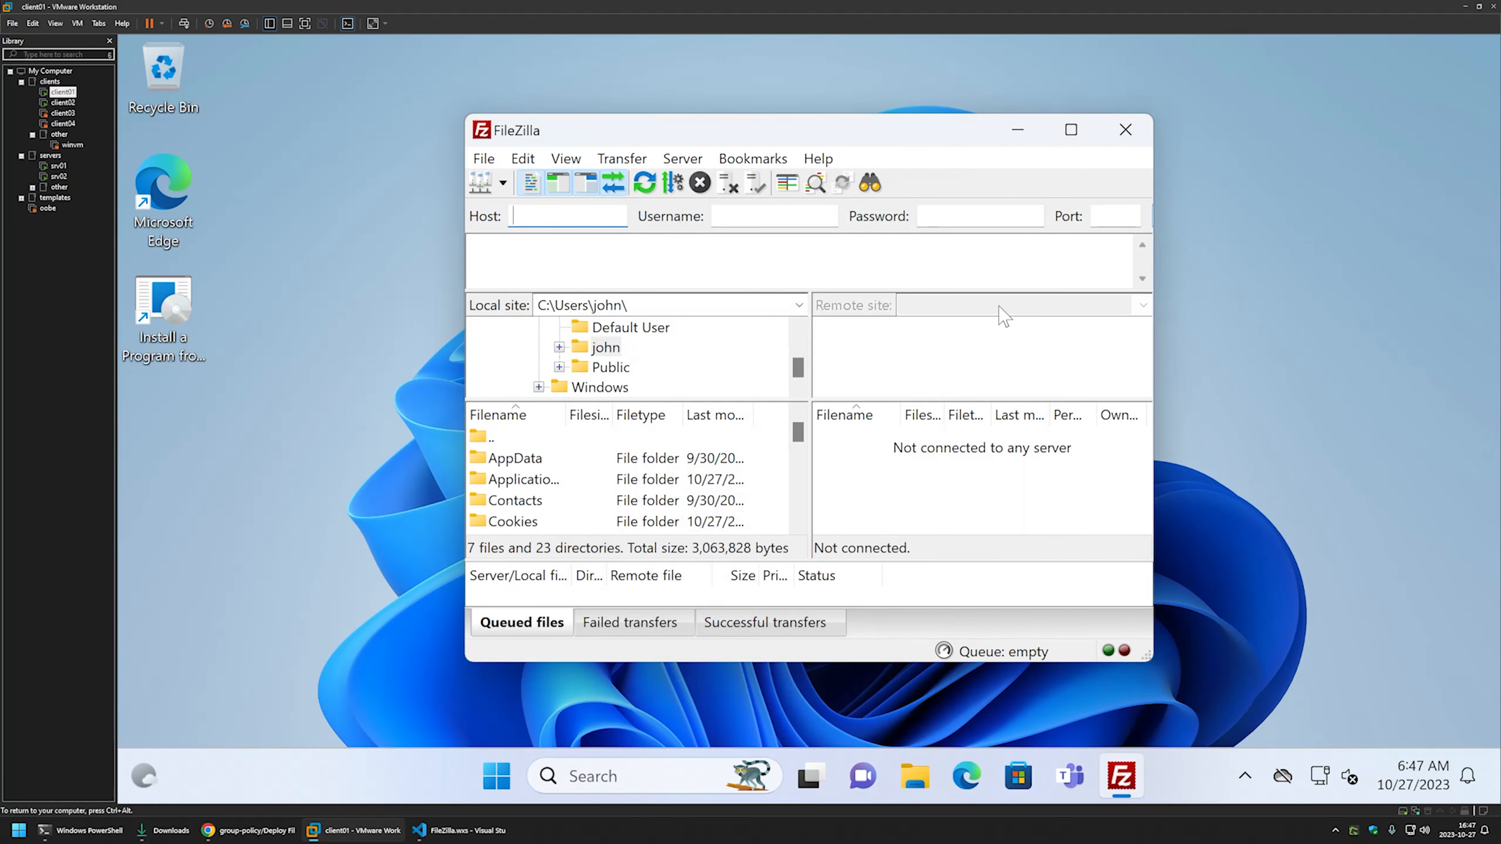
left_click_drag(920, 135, 876, 124)
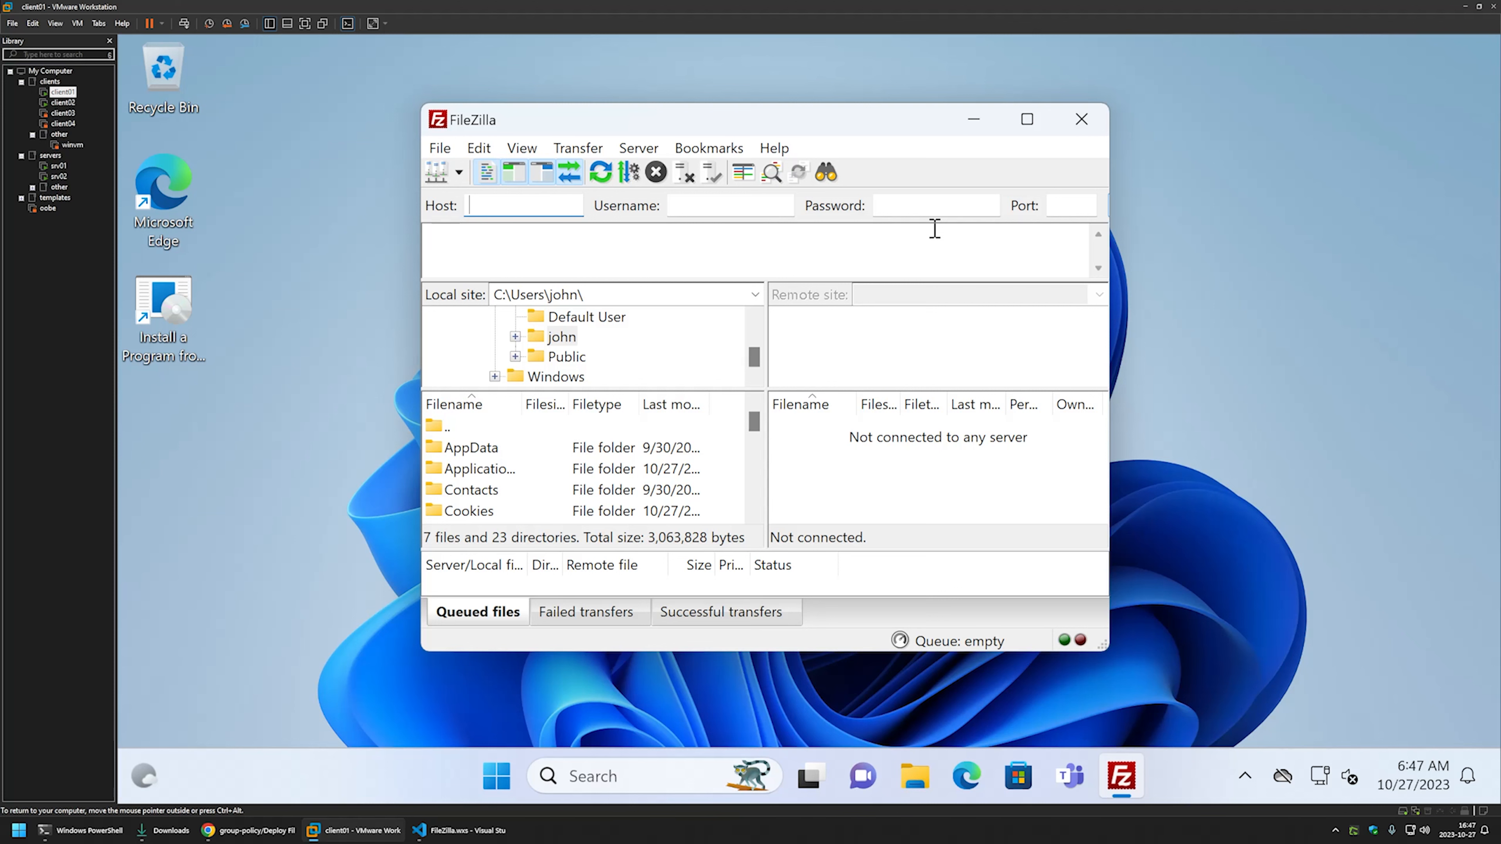
left_click(59, 165)
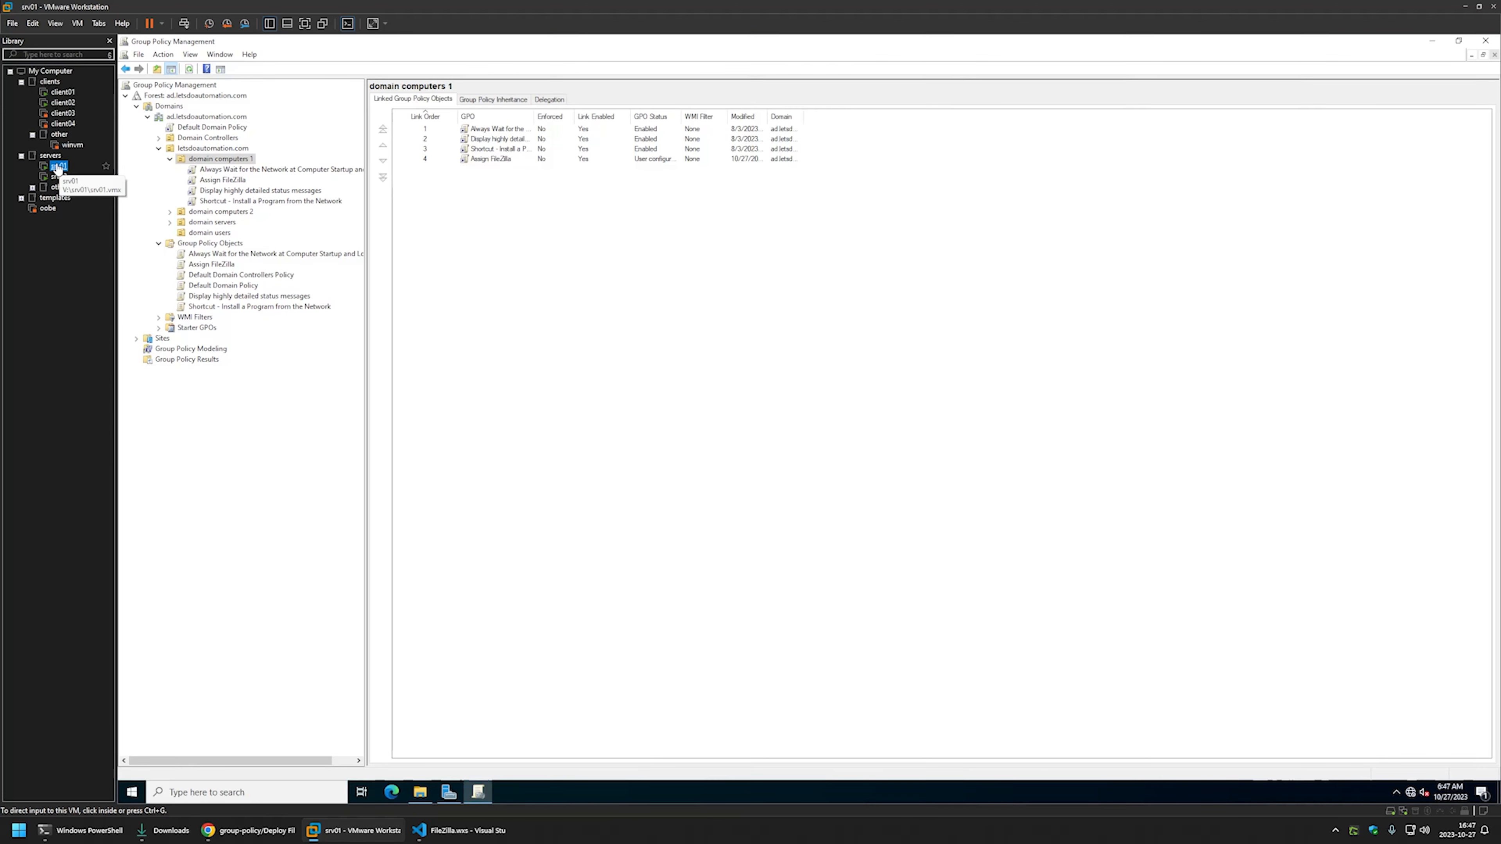
- Create a new GPO named 'Publish FileZilla' and bring up its context menu
right_click(223, 243)
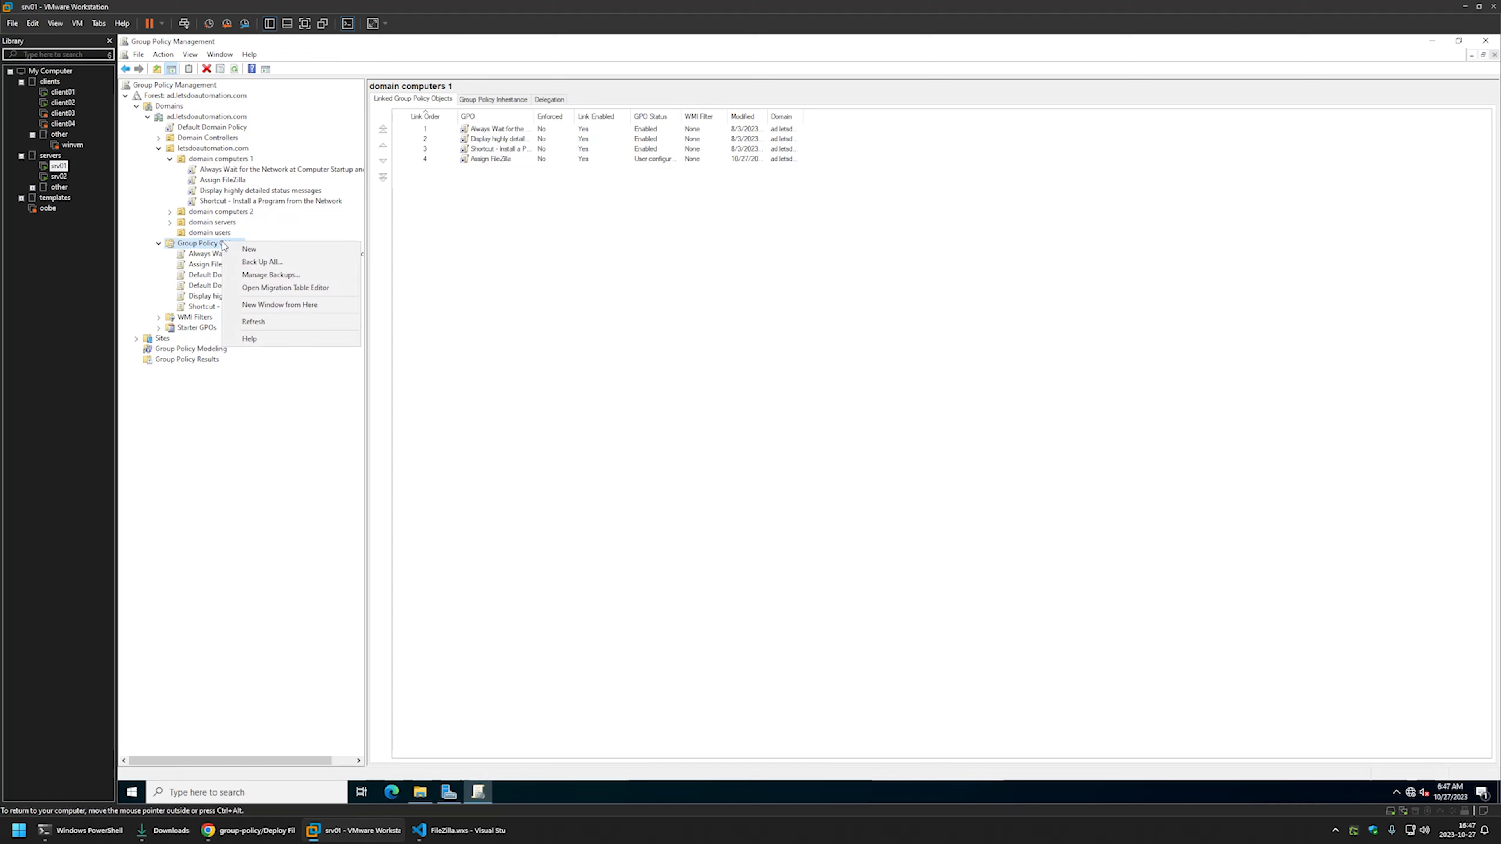
left_click(244, 251)
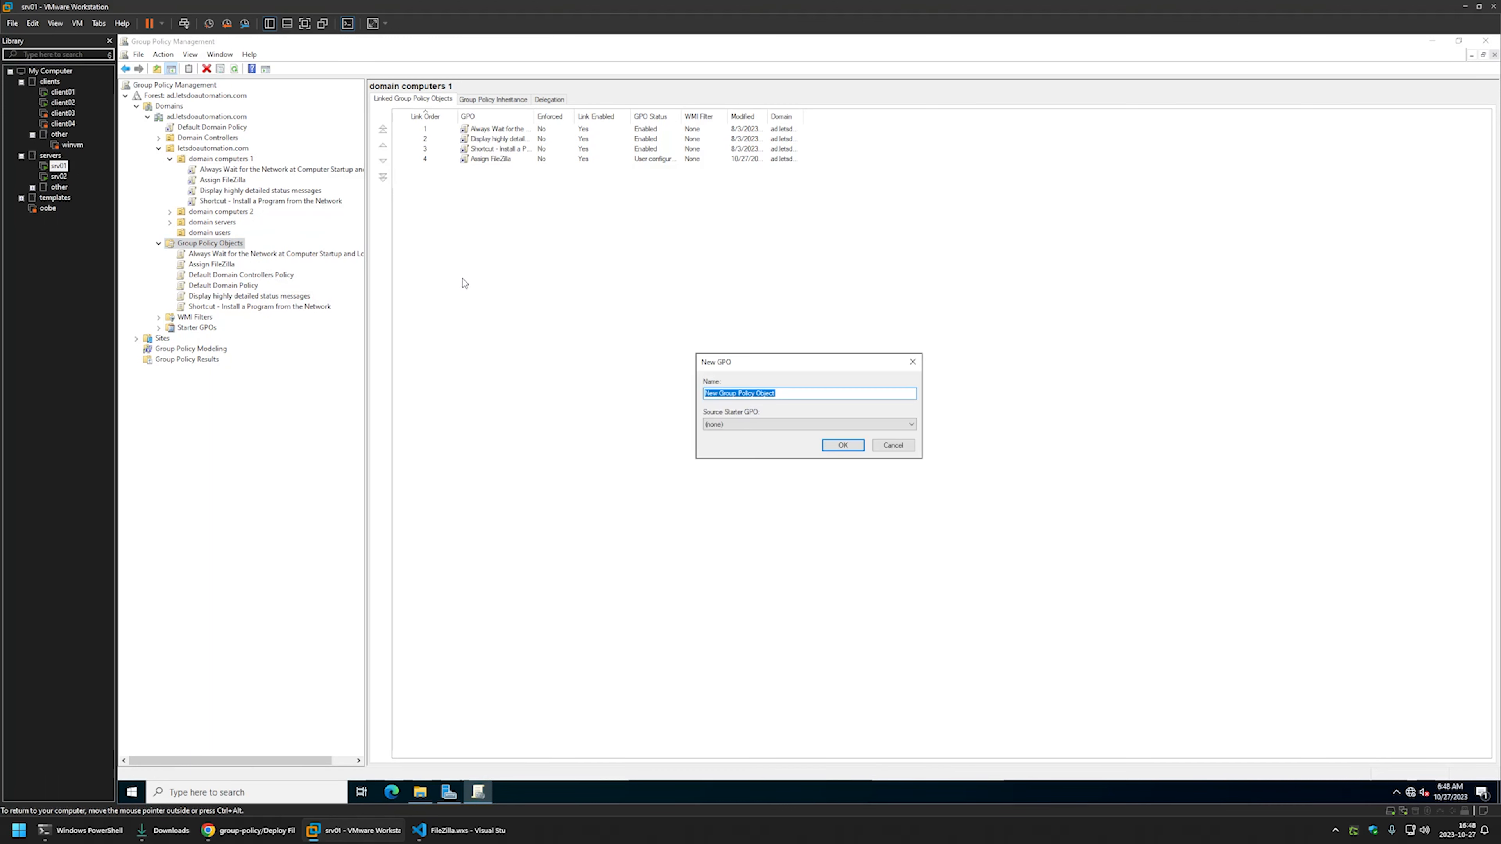
type("Publi8s")
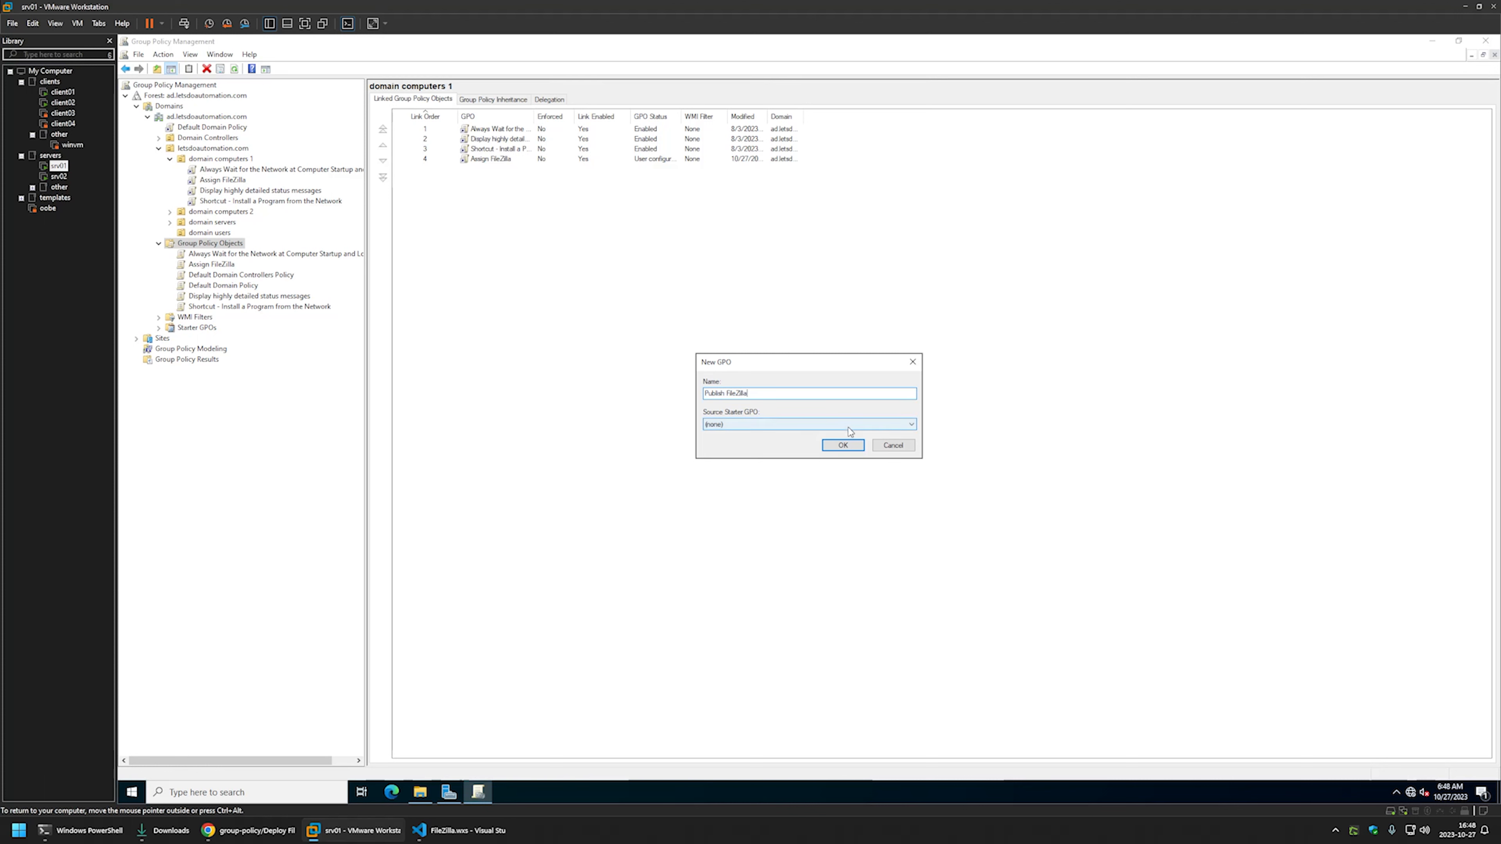
left_click(843, 445)
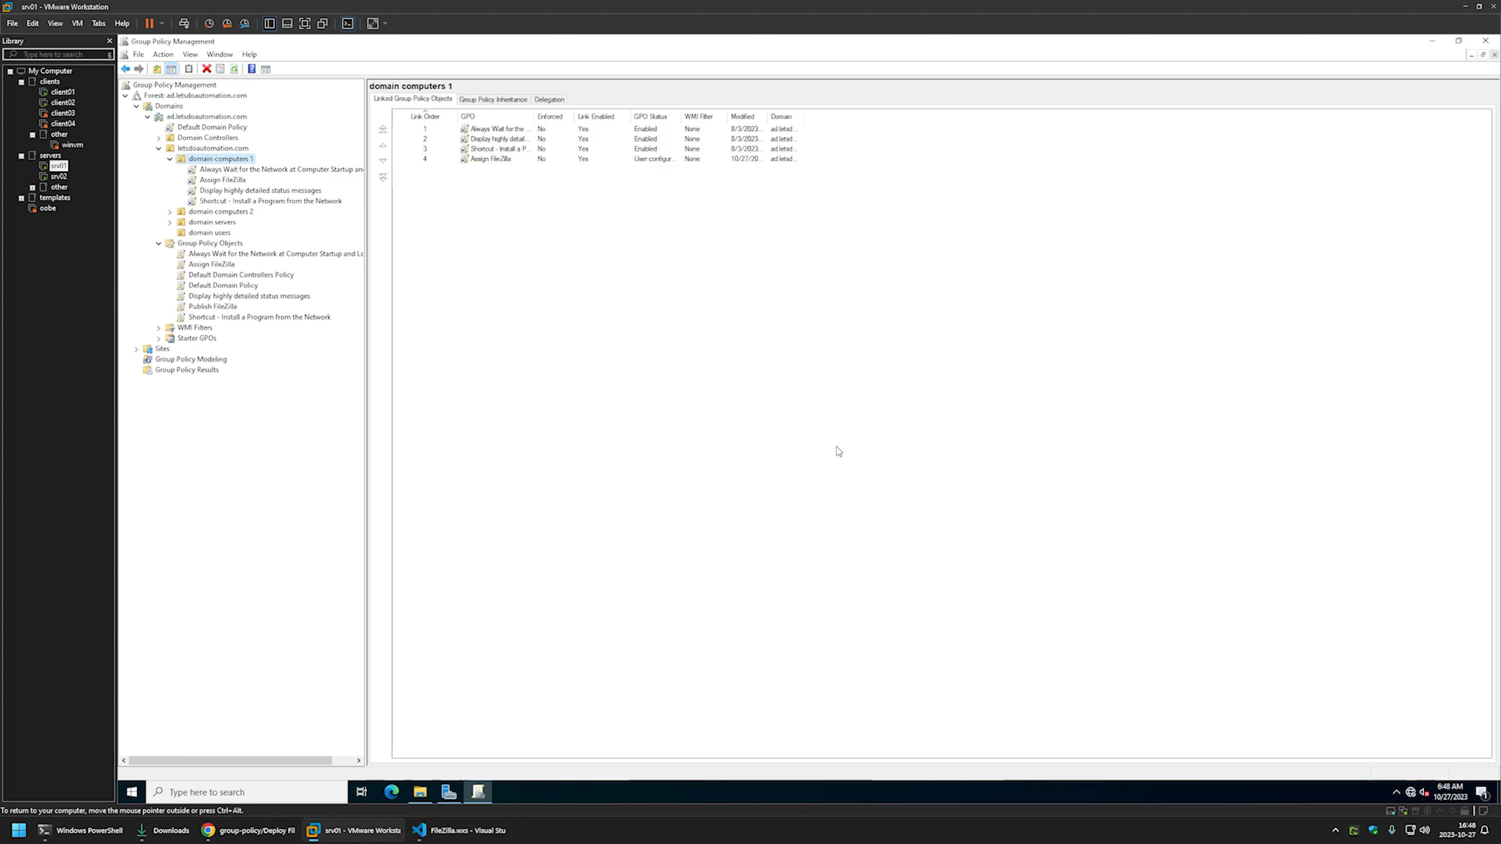
right_click(213, 307)
- Edit Publish FileZilla and go to User Configuration > Policies > Software Settings > Software installation
left_click(239, 314)
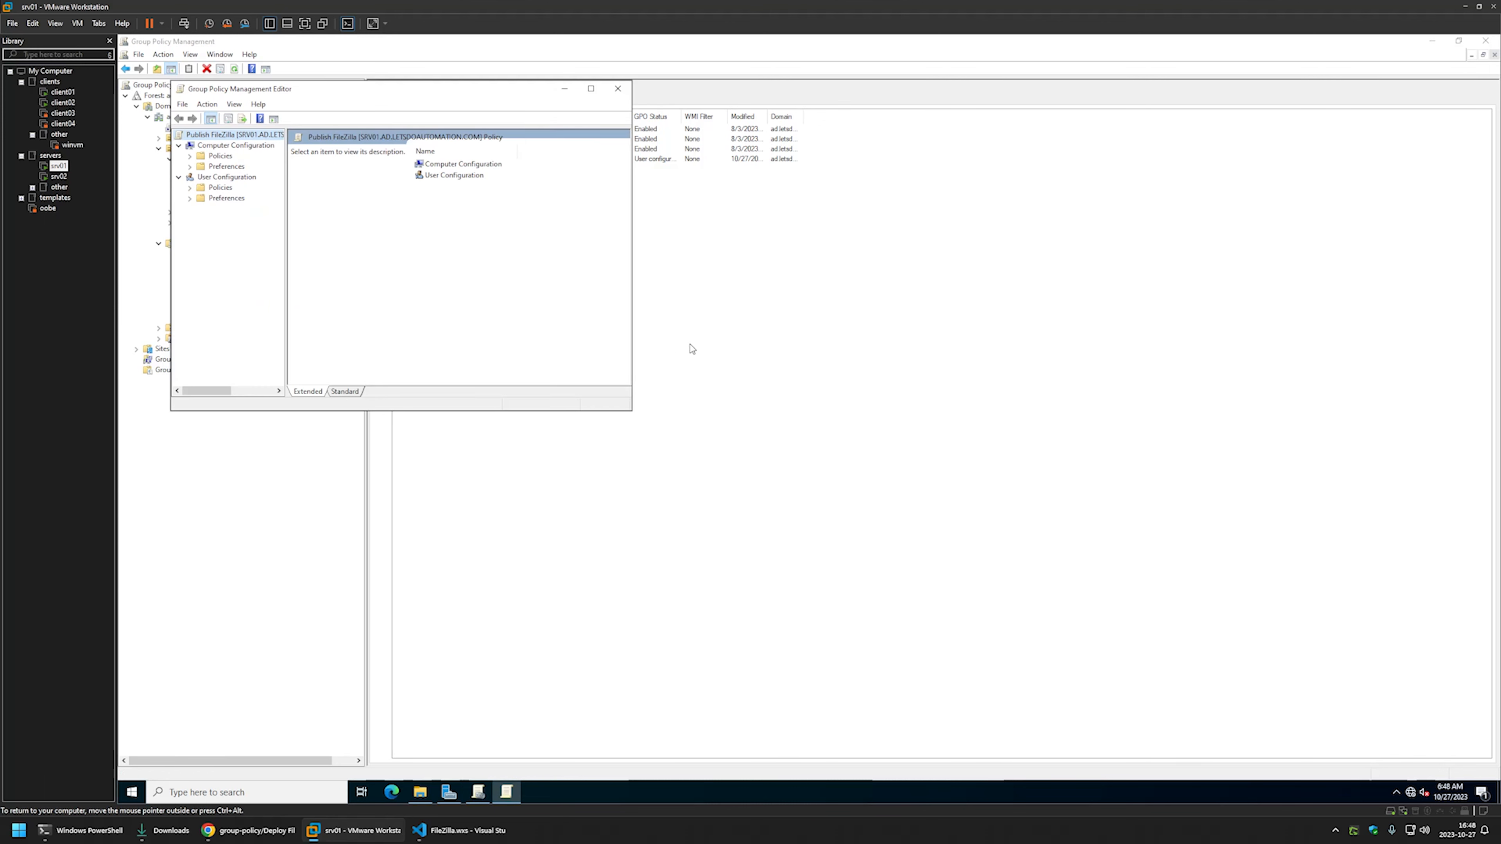
left_click_drag(398, 97, 853, 236)
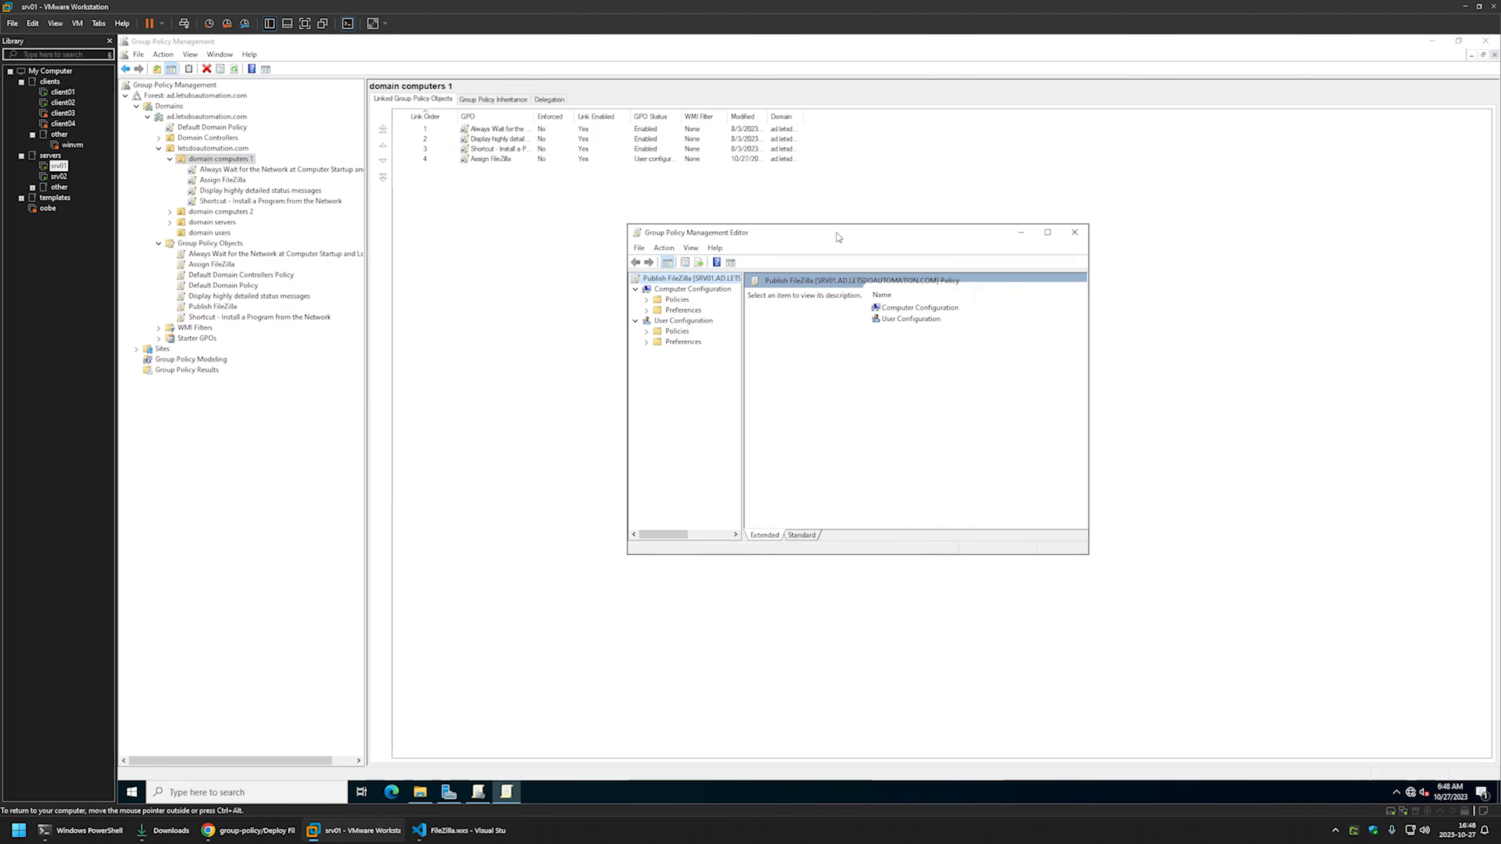
left_click(686, 322)
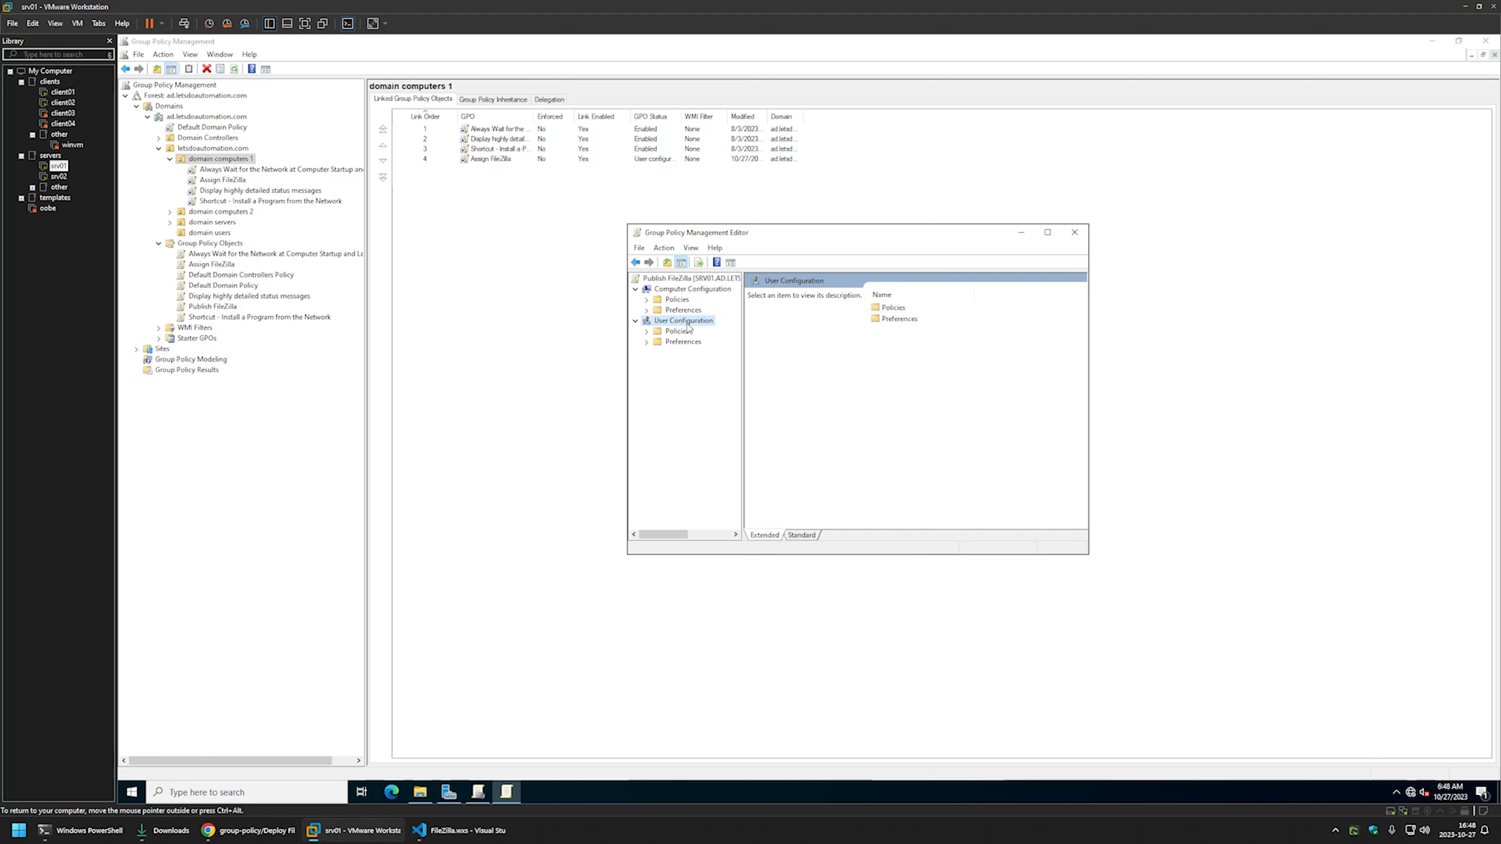
left_click(648, 332)
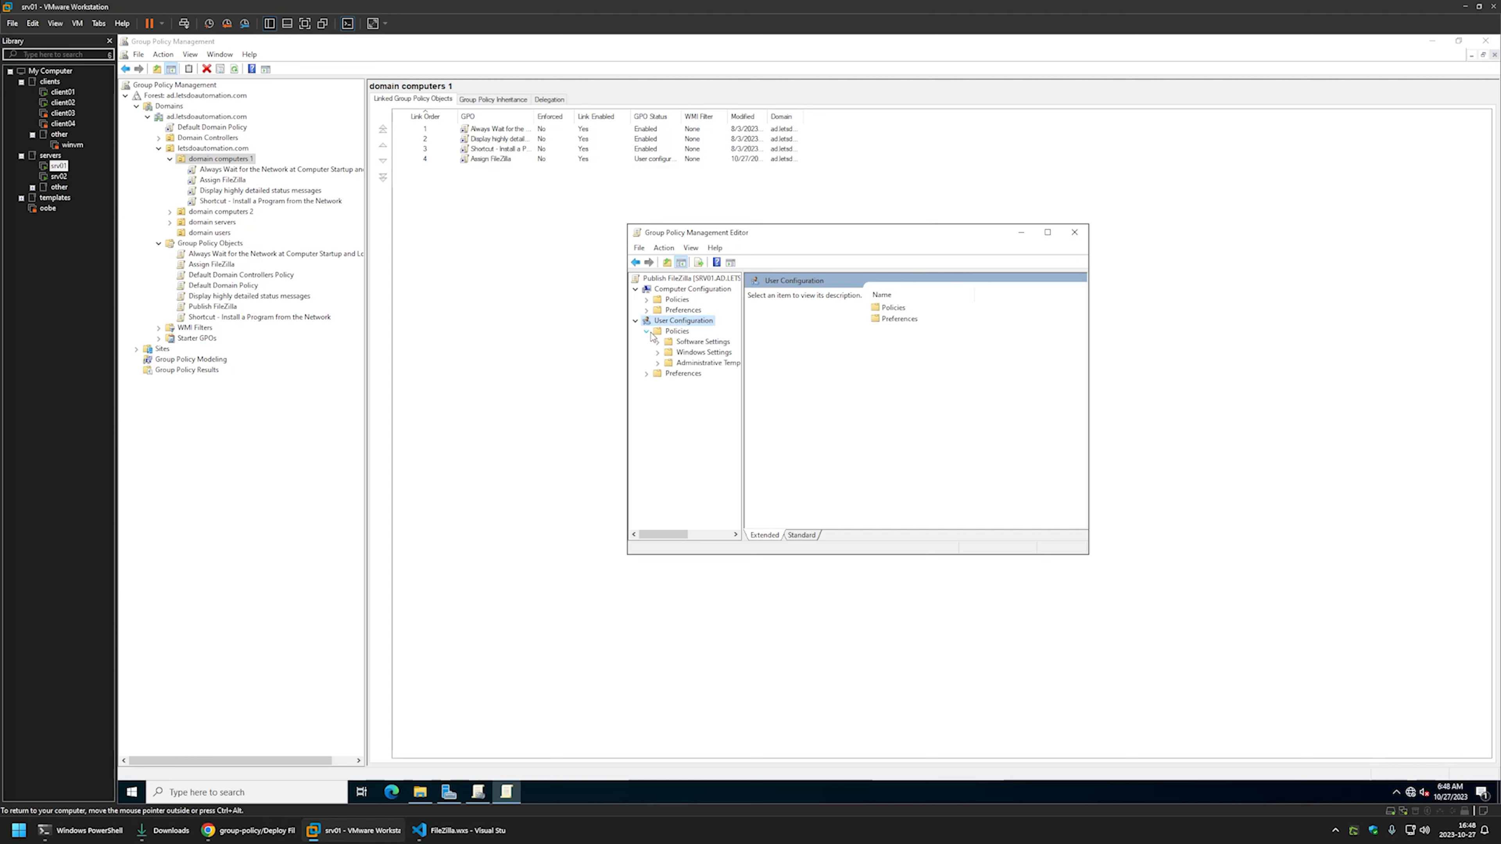
left_click(680, 343)
left_click(658, 341)
left_click(712, 353)
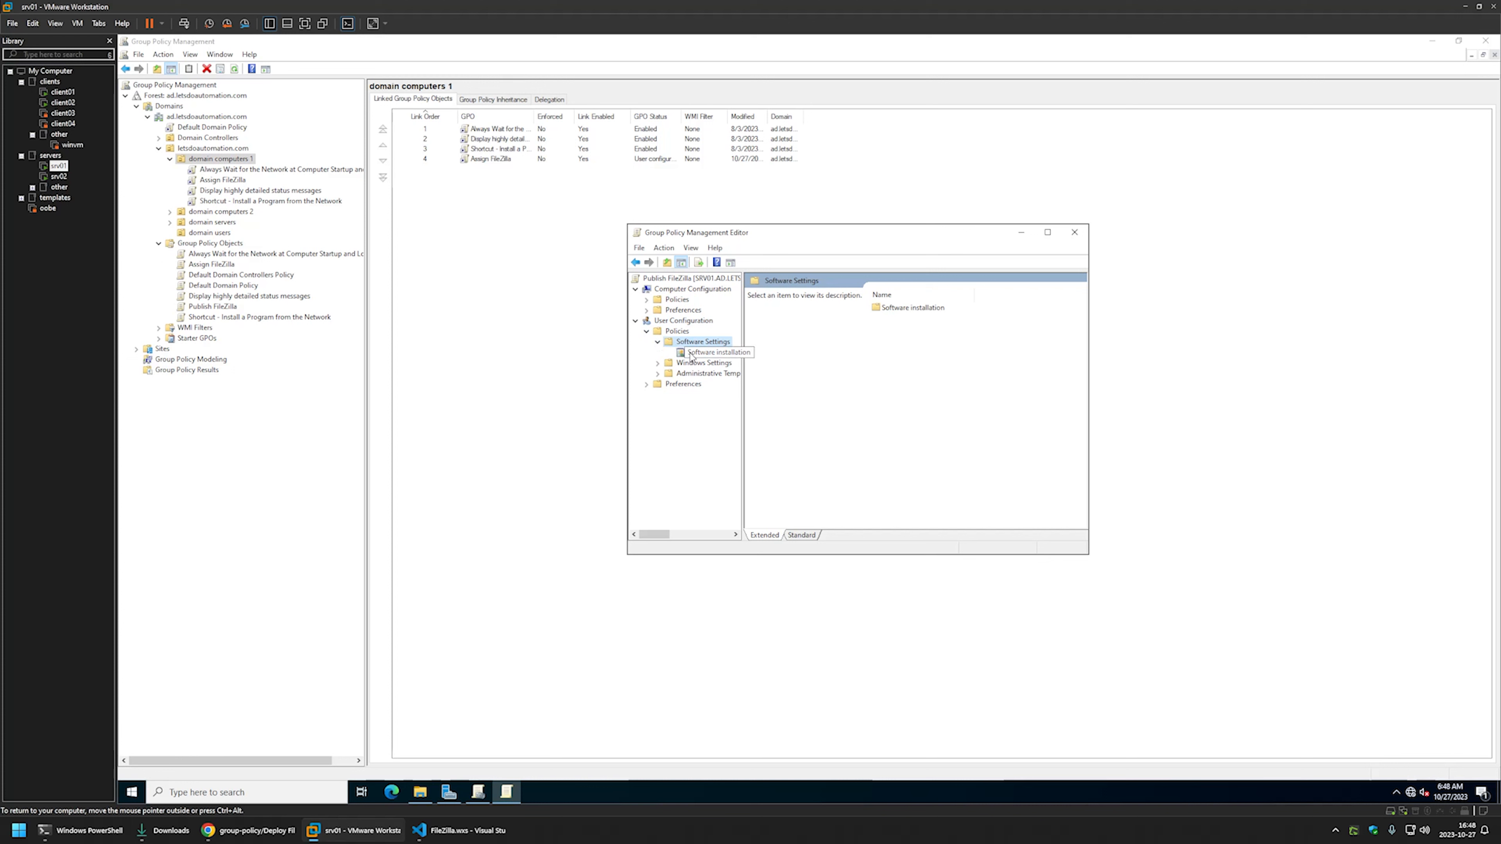
- Start a new software package, browsing to \\srv02\software\FileZilla
right_click(865, 346)
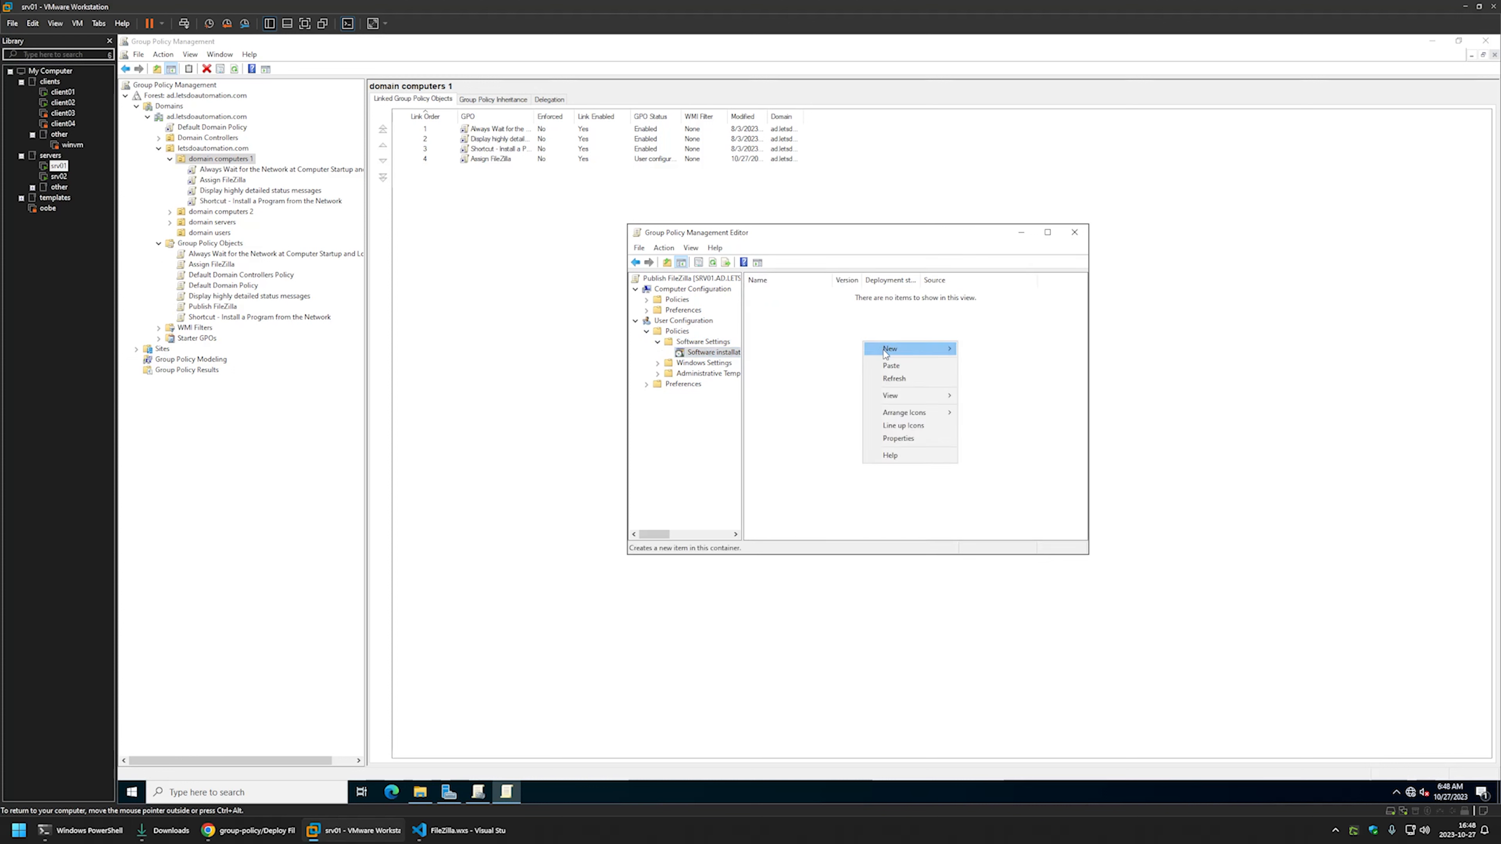
mouse_move(886, 346)
left_click(969, 347)
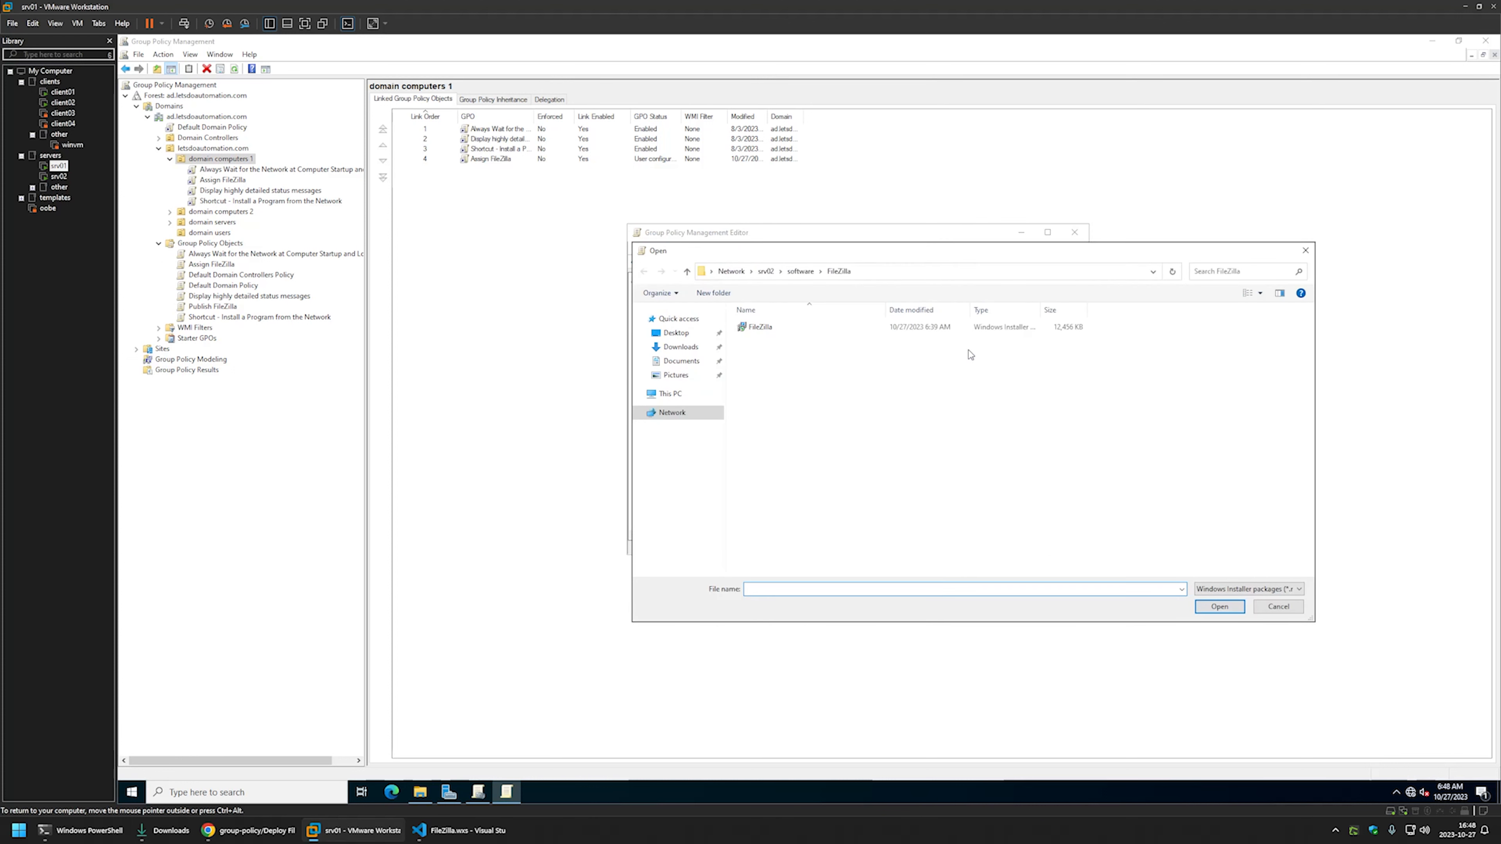
left_click(884, 271)
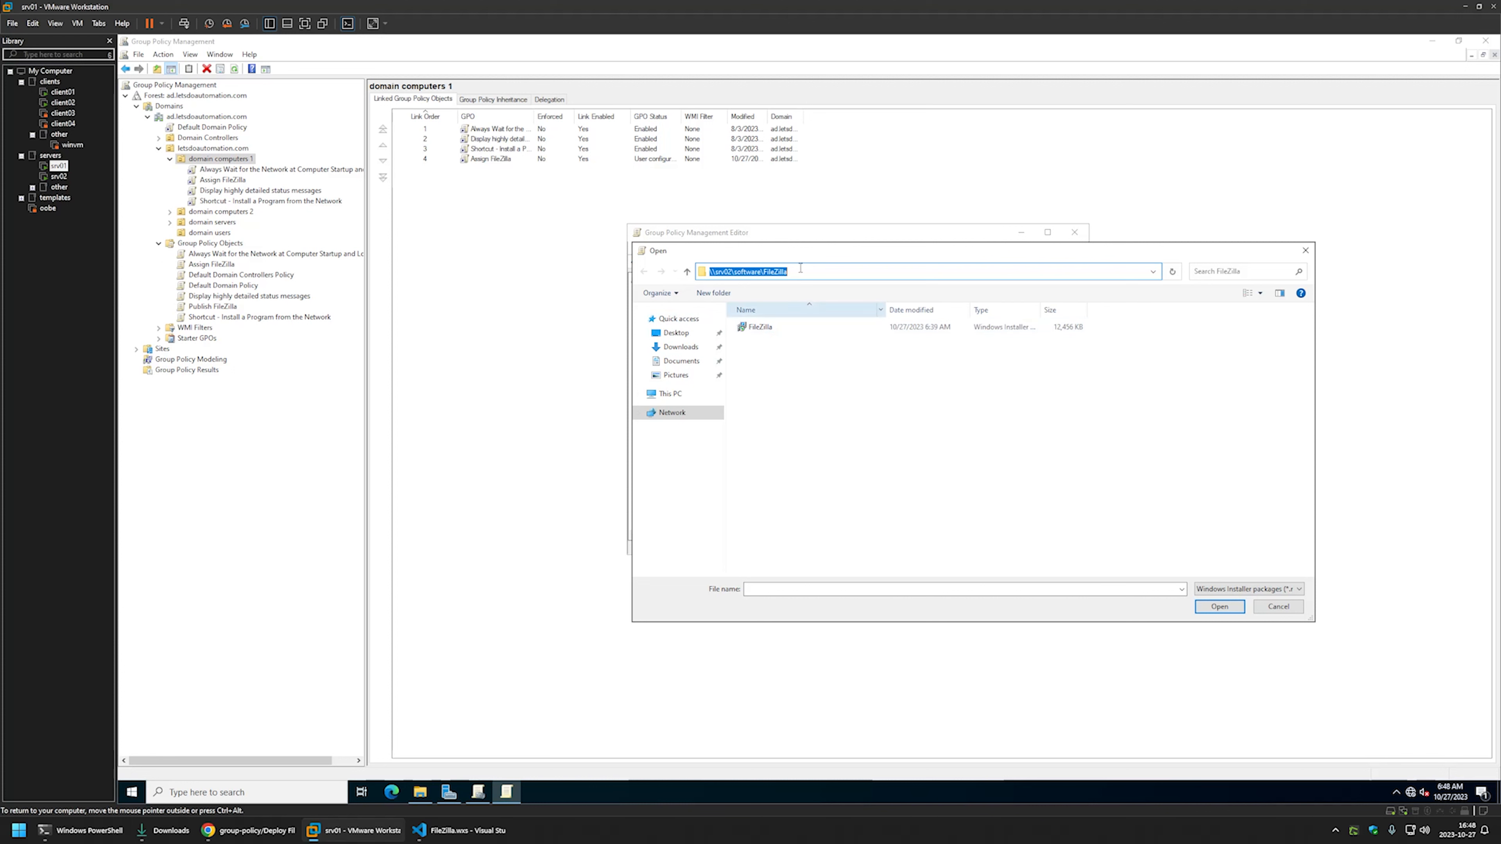
- Pick the FileZilla installer with the Advanced deployment method
double_click(761, 328)
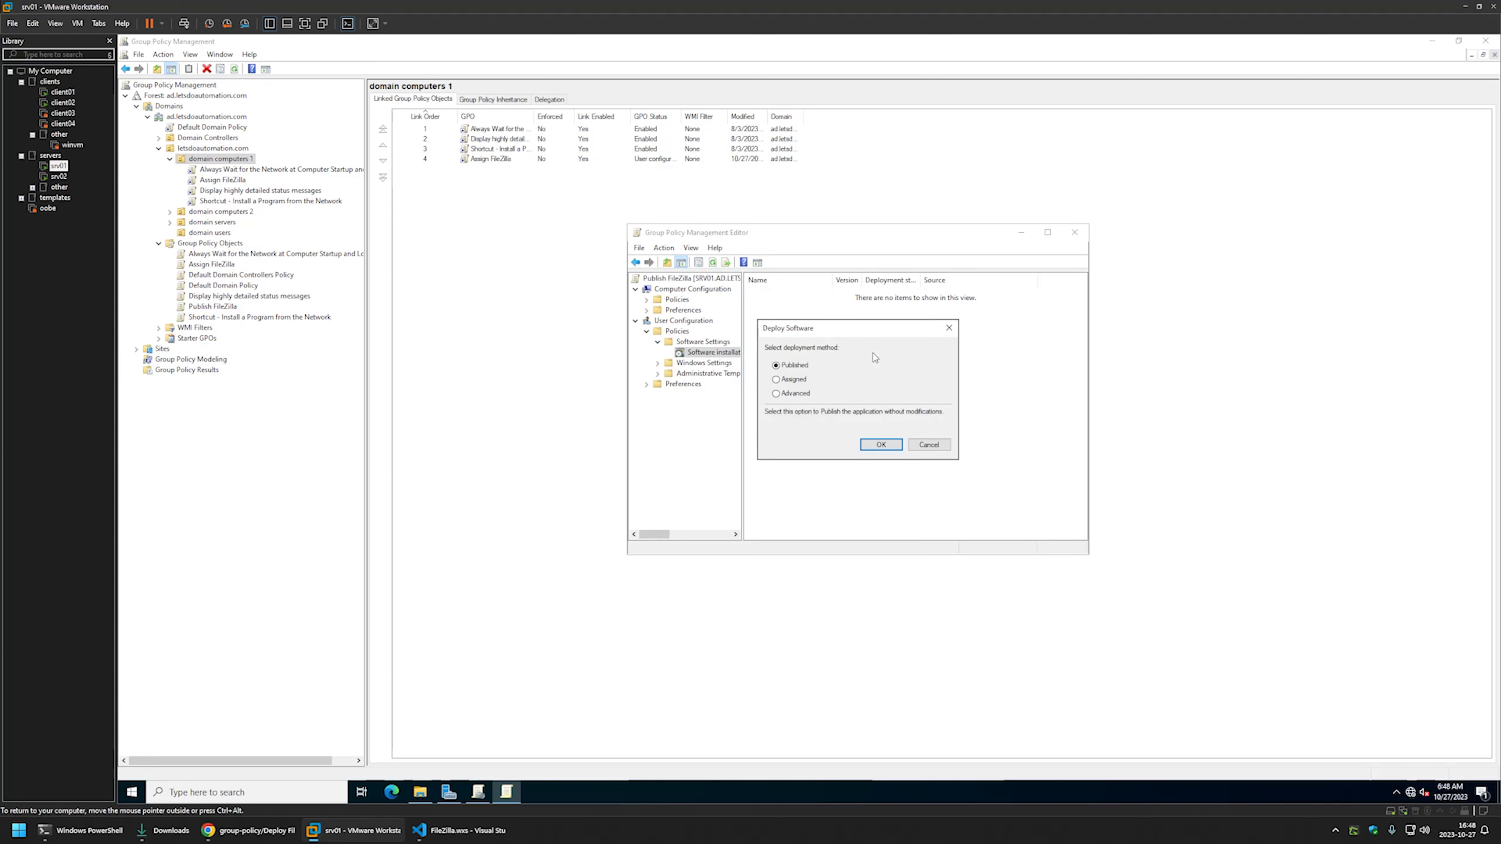
left_click(803, 394)
left_click(871, 443)
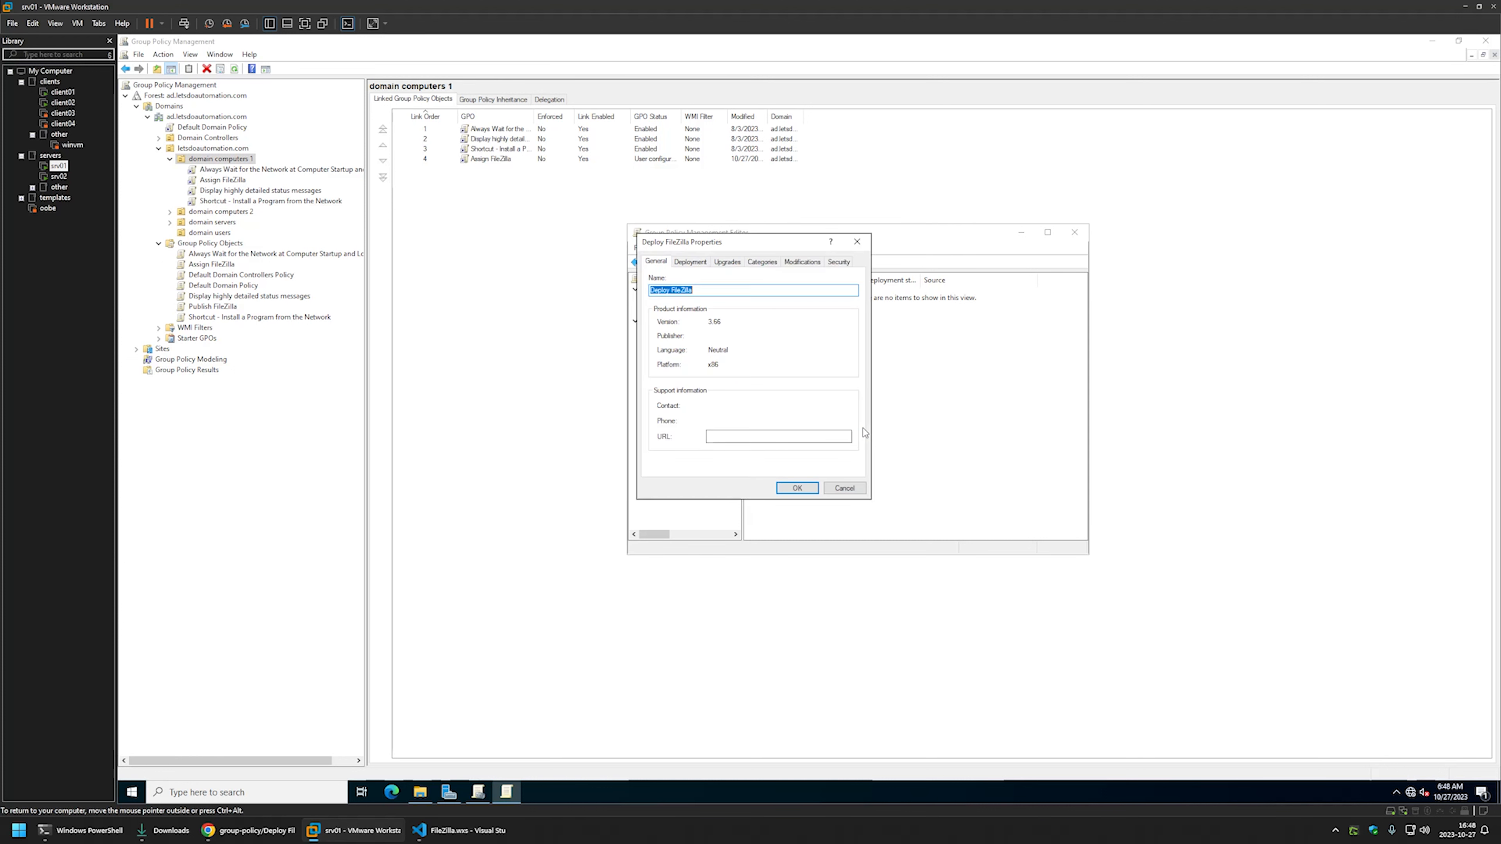
- Set the package's deployment installation UI to Basic, save, and close the policy editor
left_click(690, 262)
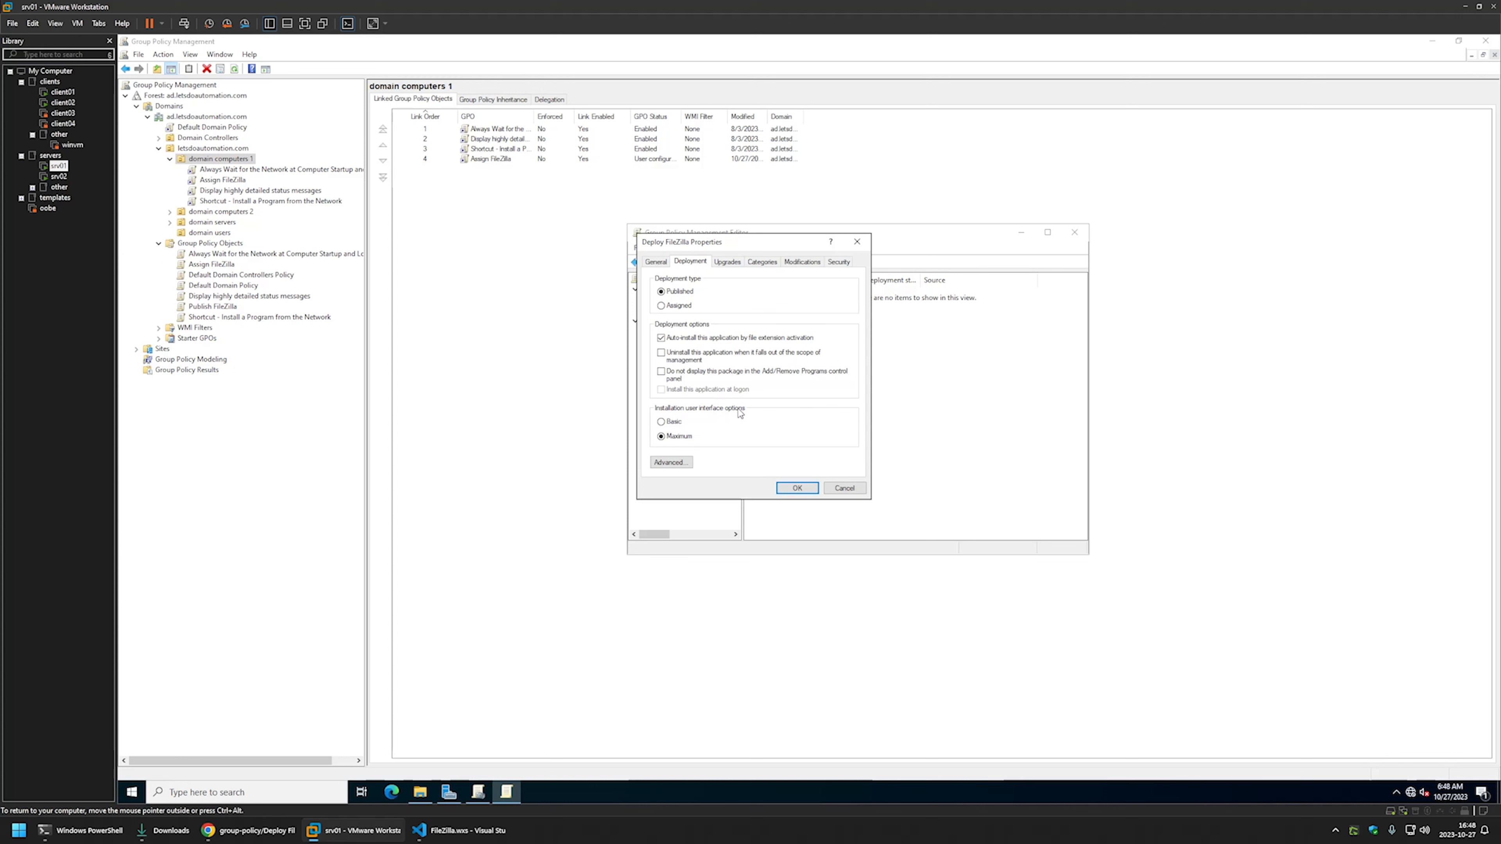
left_click(673, 423)
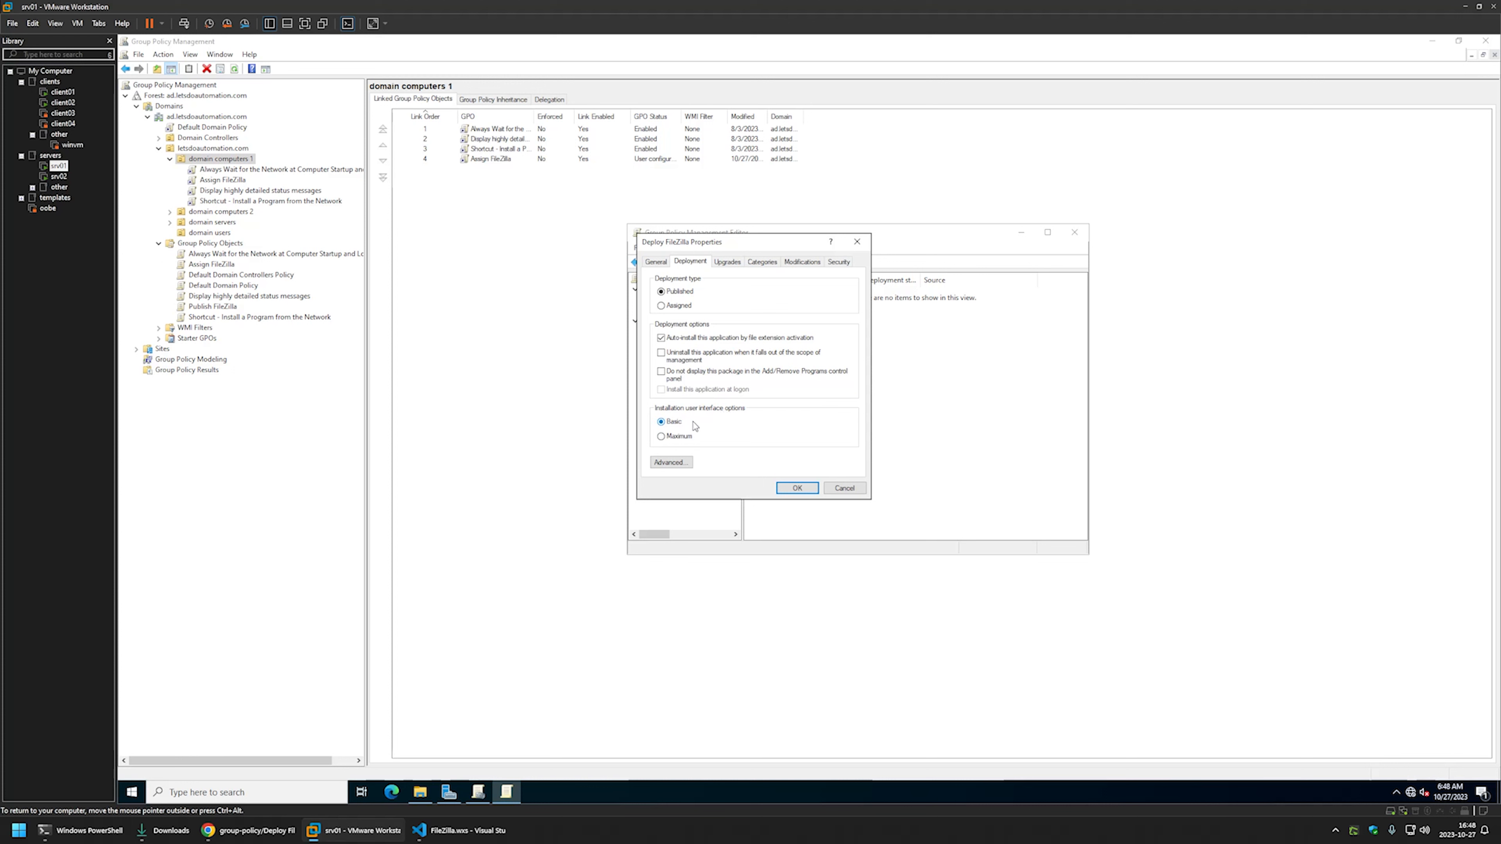
left_click(797, 488)
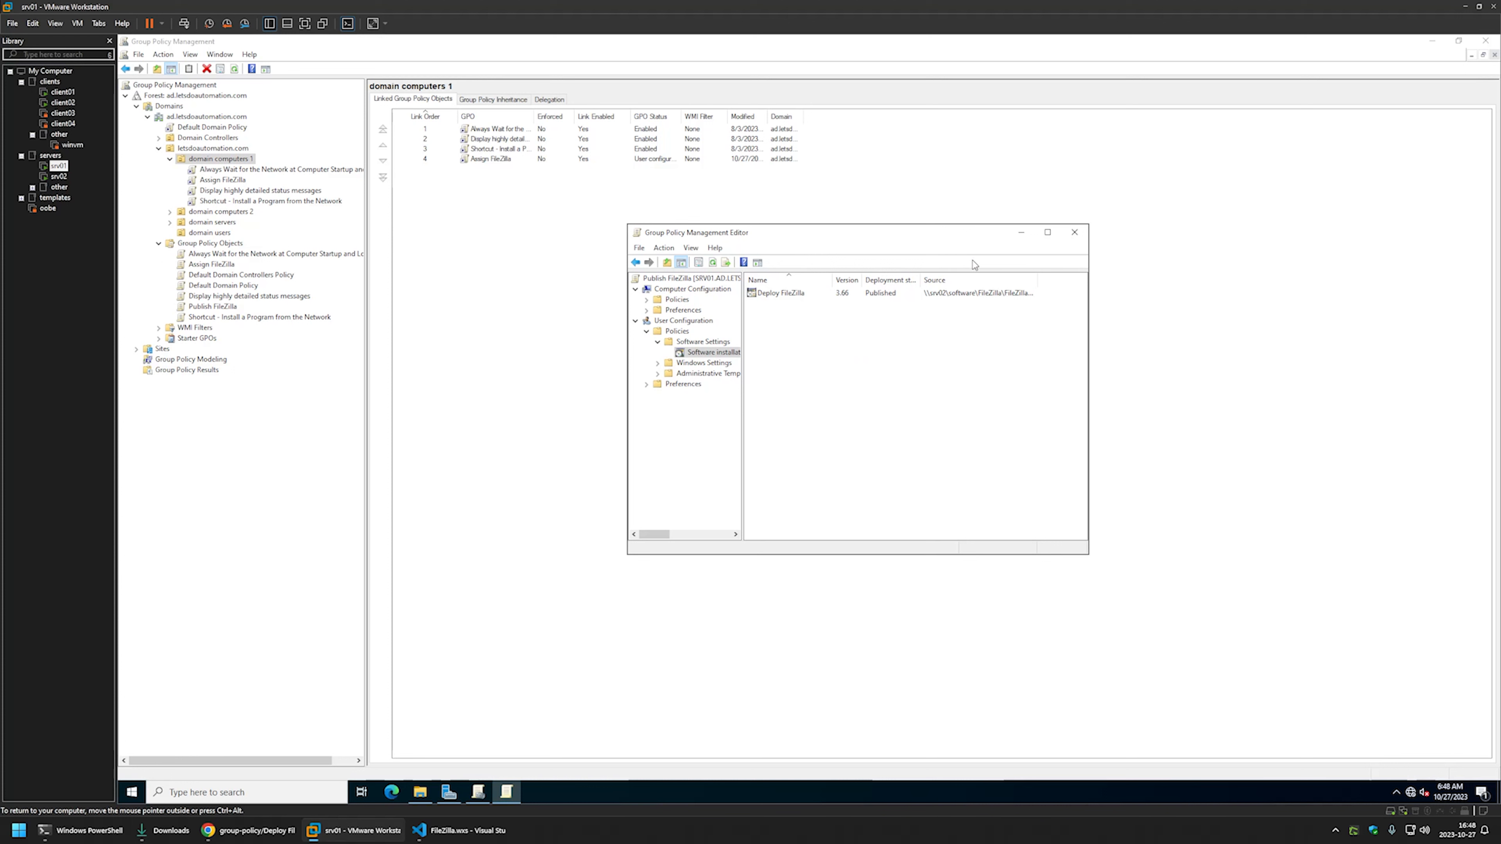
left_click(1074, 232)
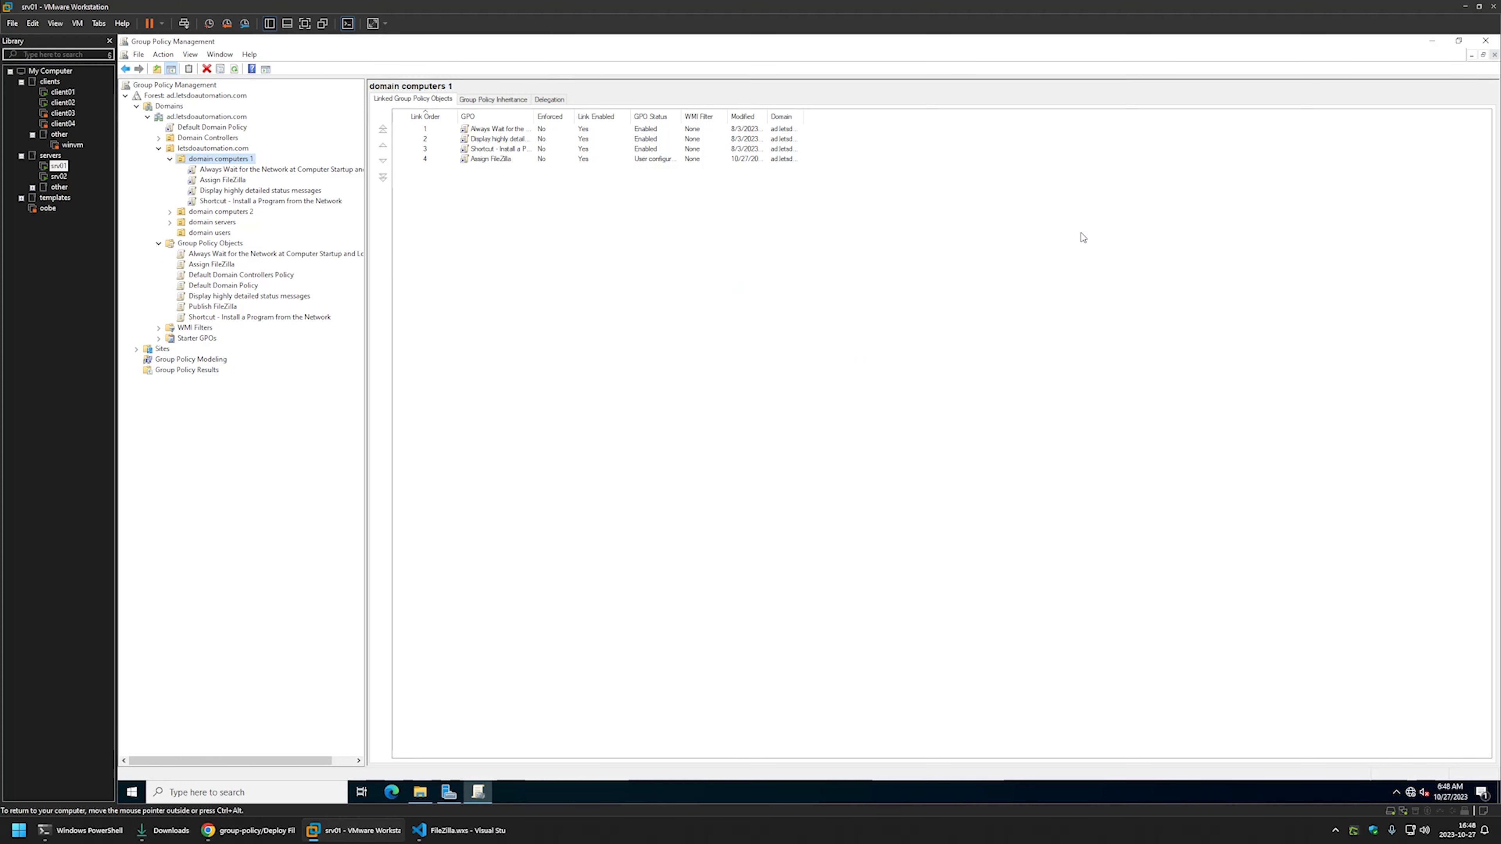
- Change Publish FileZilla's GPO status to 'Computer configuration settings disabled'
left_click(223, 307)
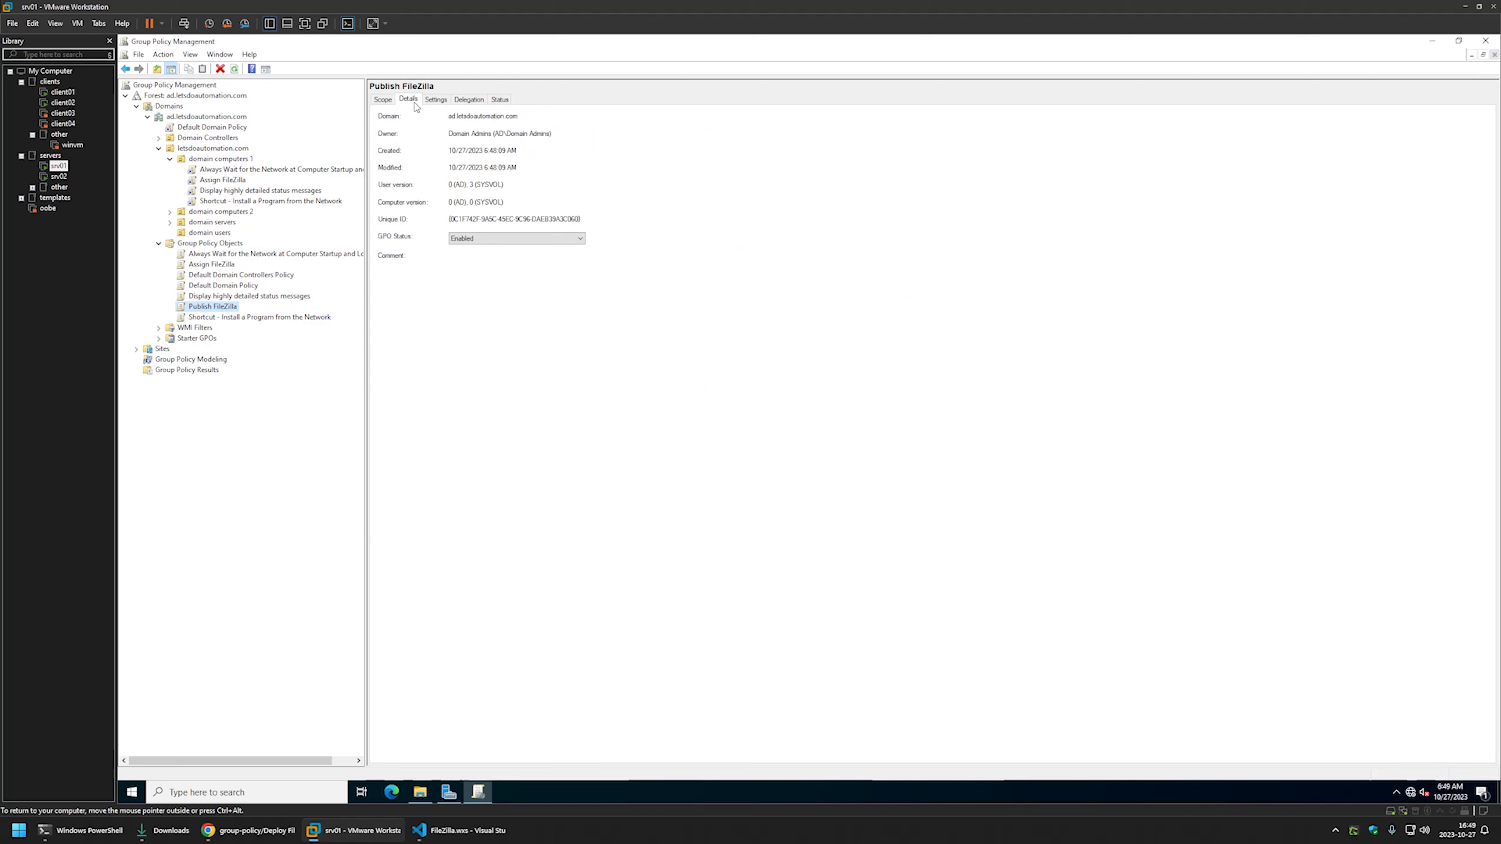
left_click(466, 241)
left_click(476, 260)
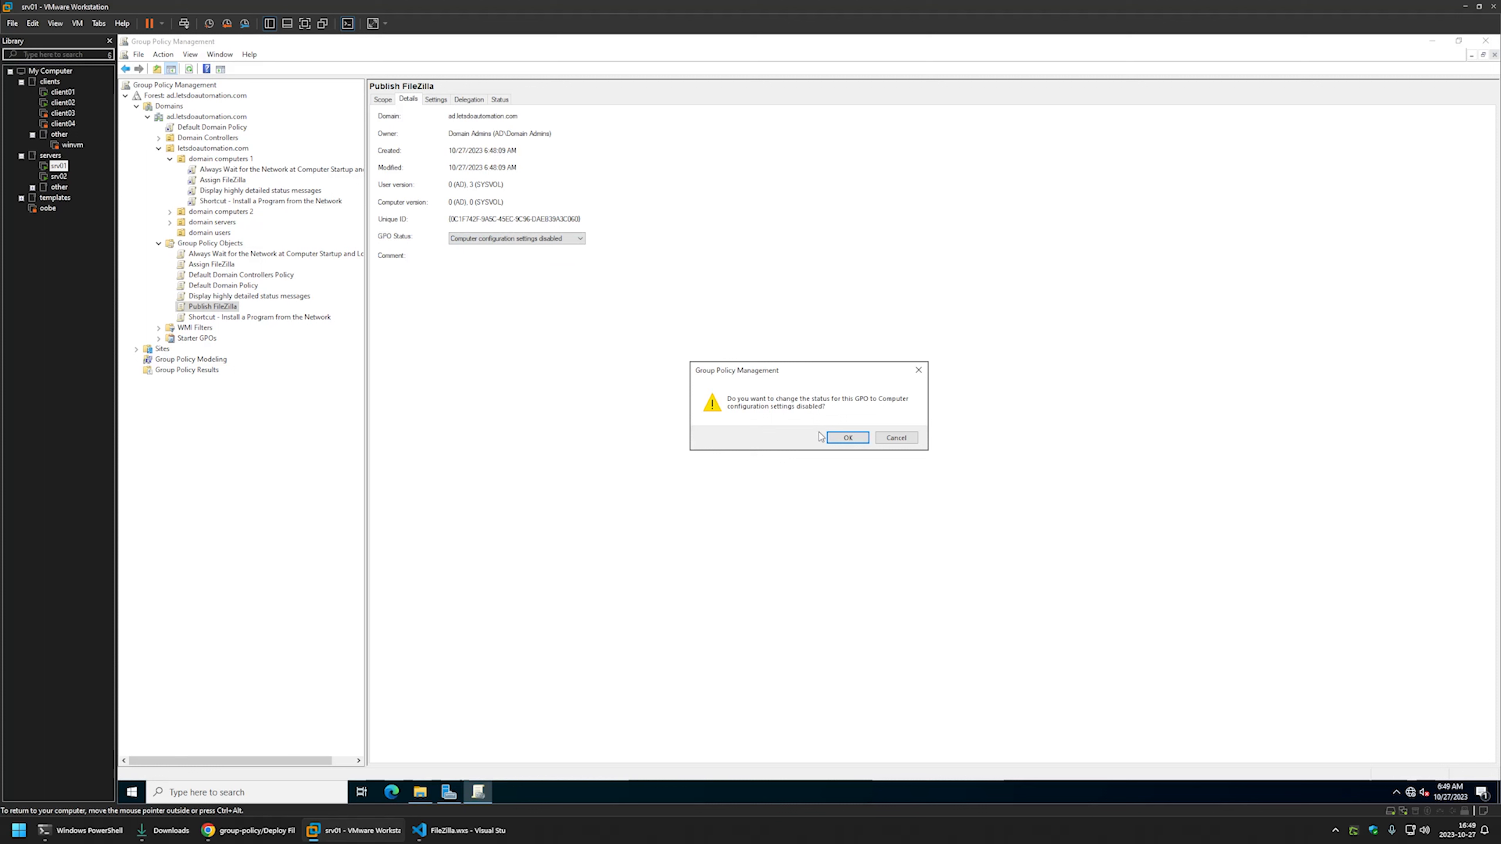
left_click(846, 437)
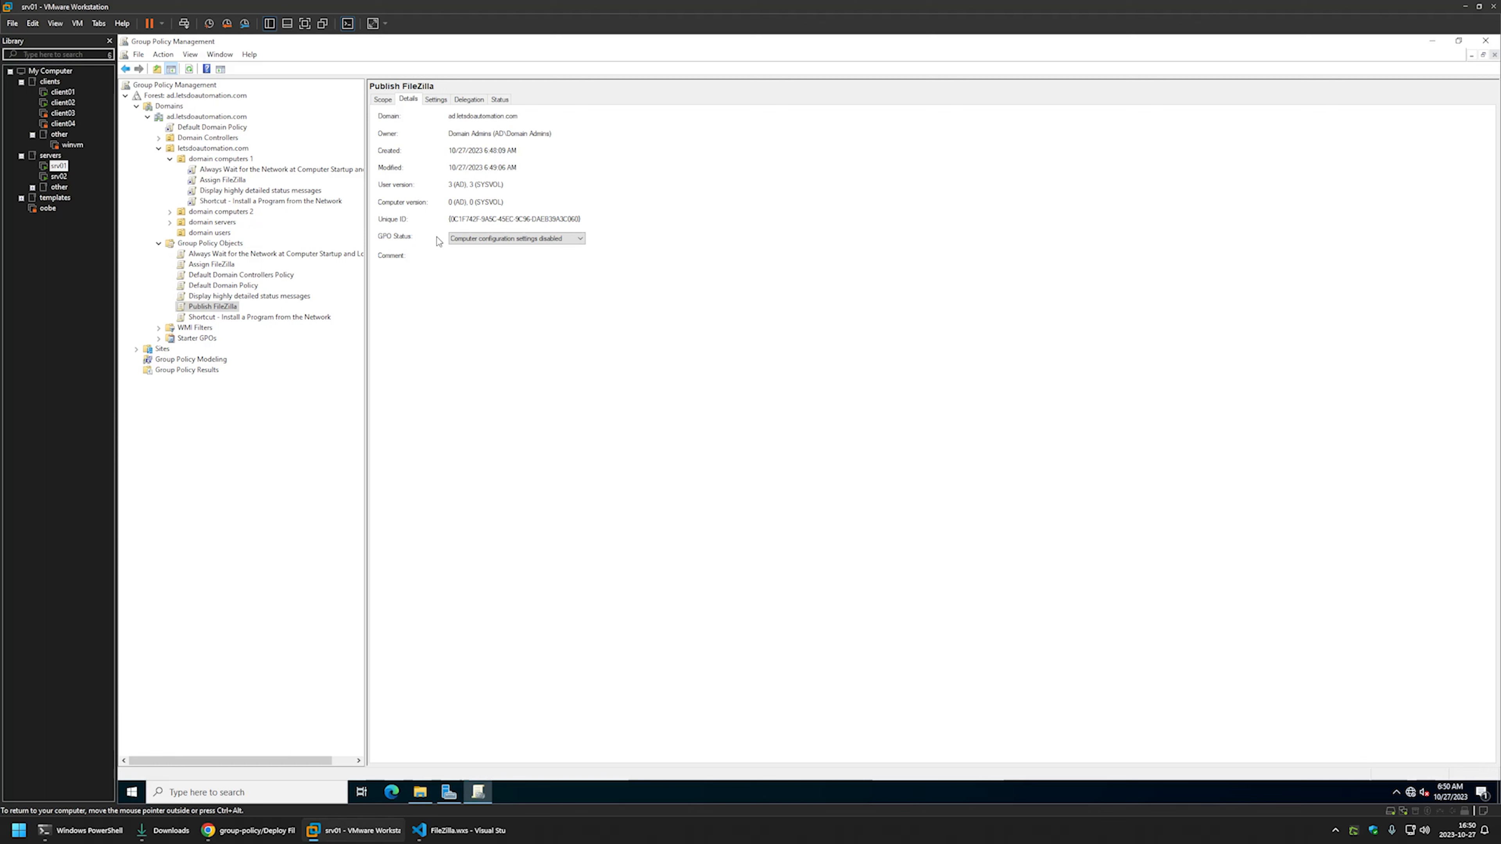
left_click(212, 232)
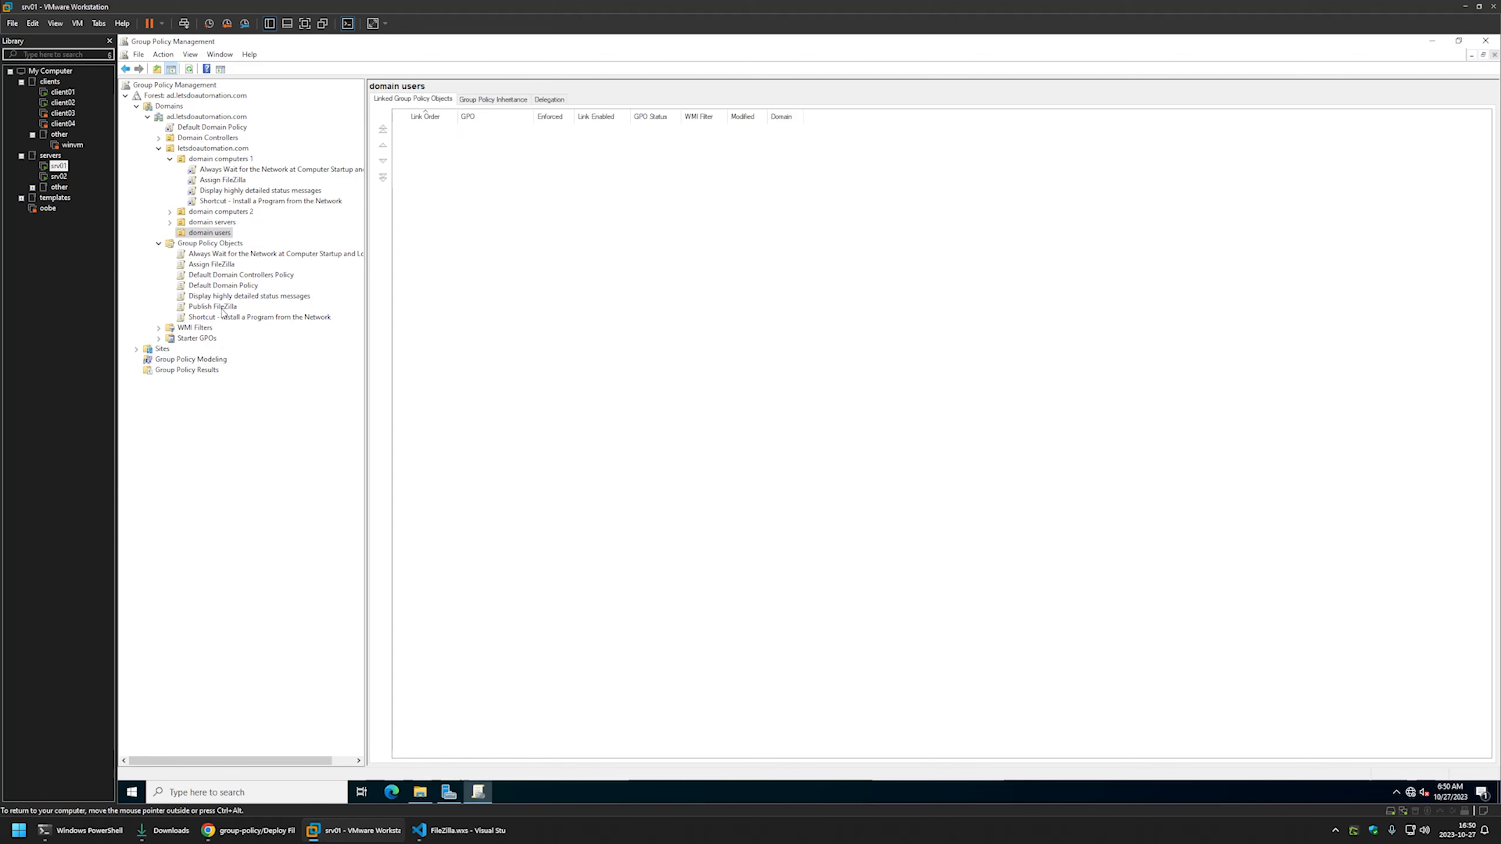
- Link Publish FileZilla to the domain users OU, then switch to the client02 VM
left_click_drag(222, 310, 221, 235)
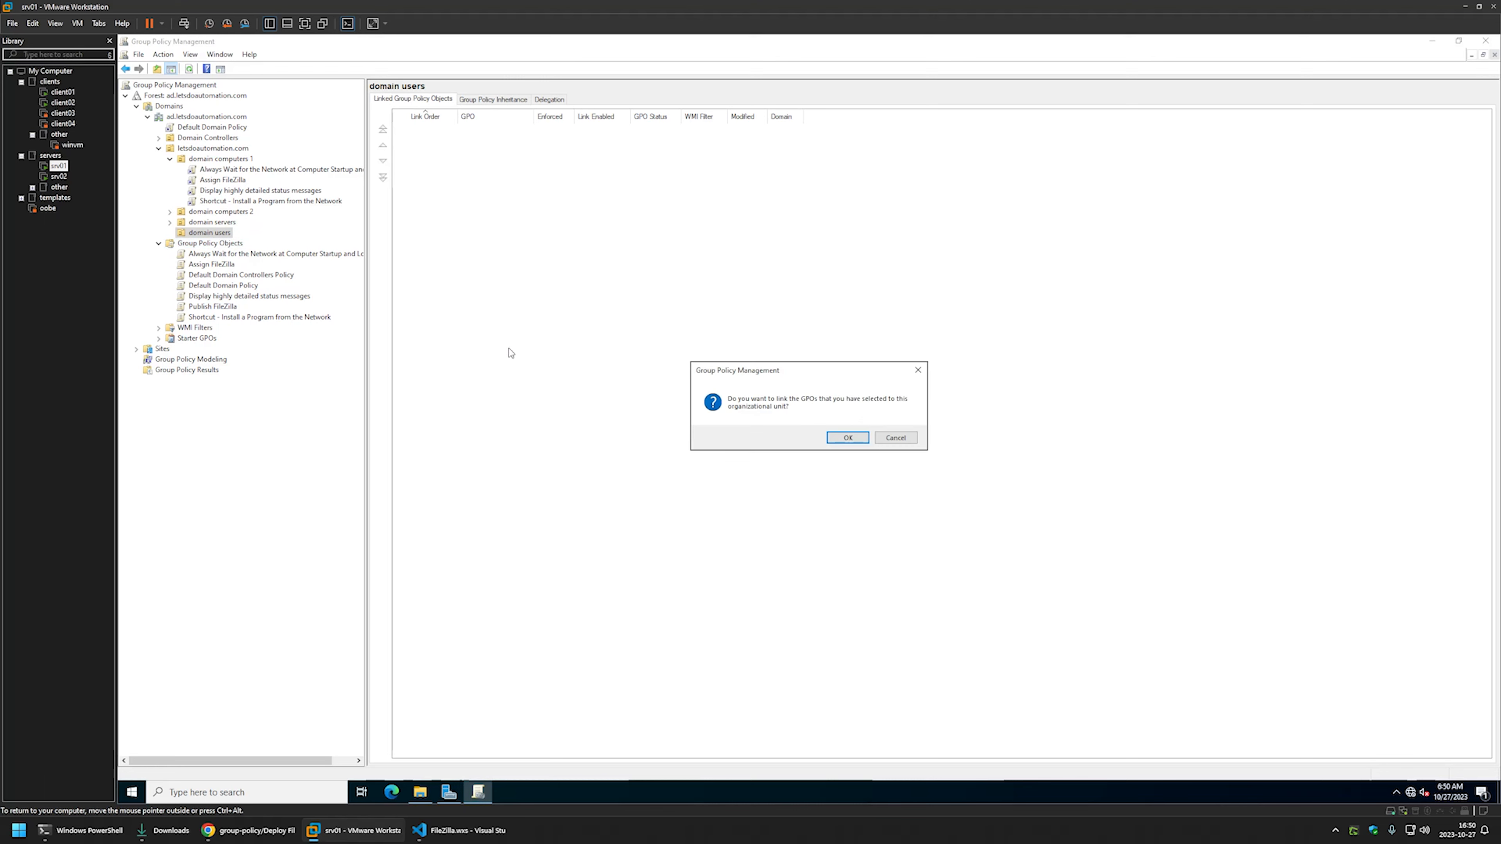
left_click(834, 439)
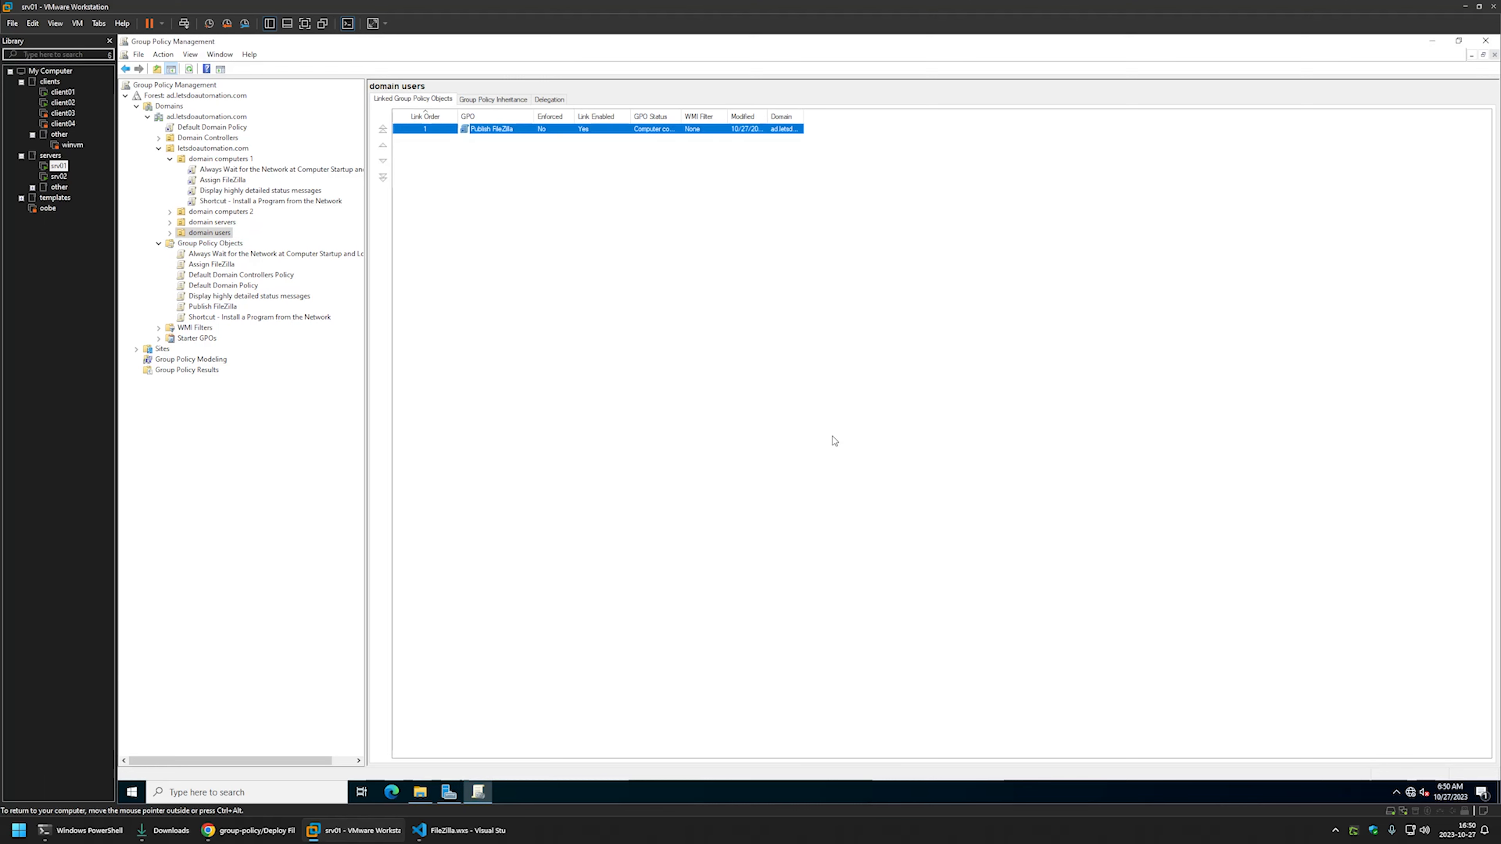
left_click(171, 233)
left_click(224, 246)
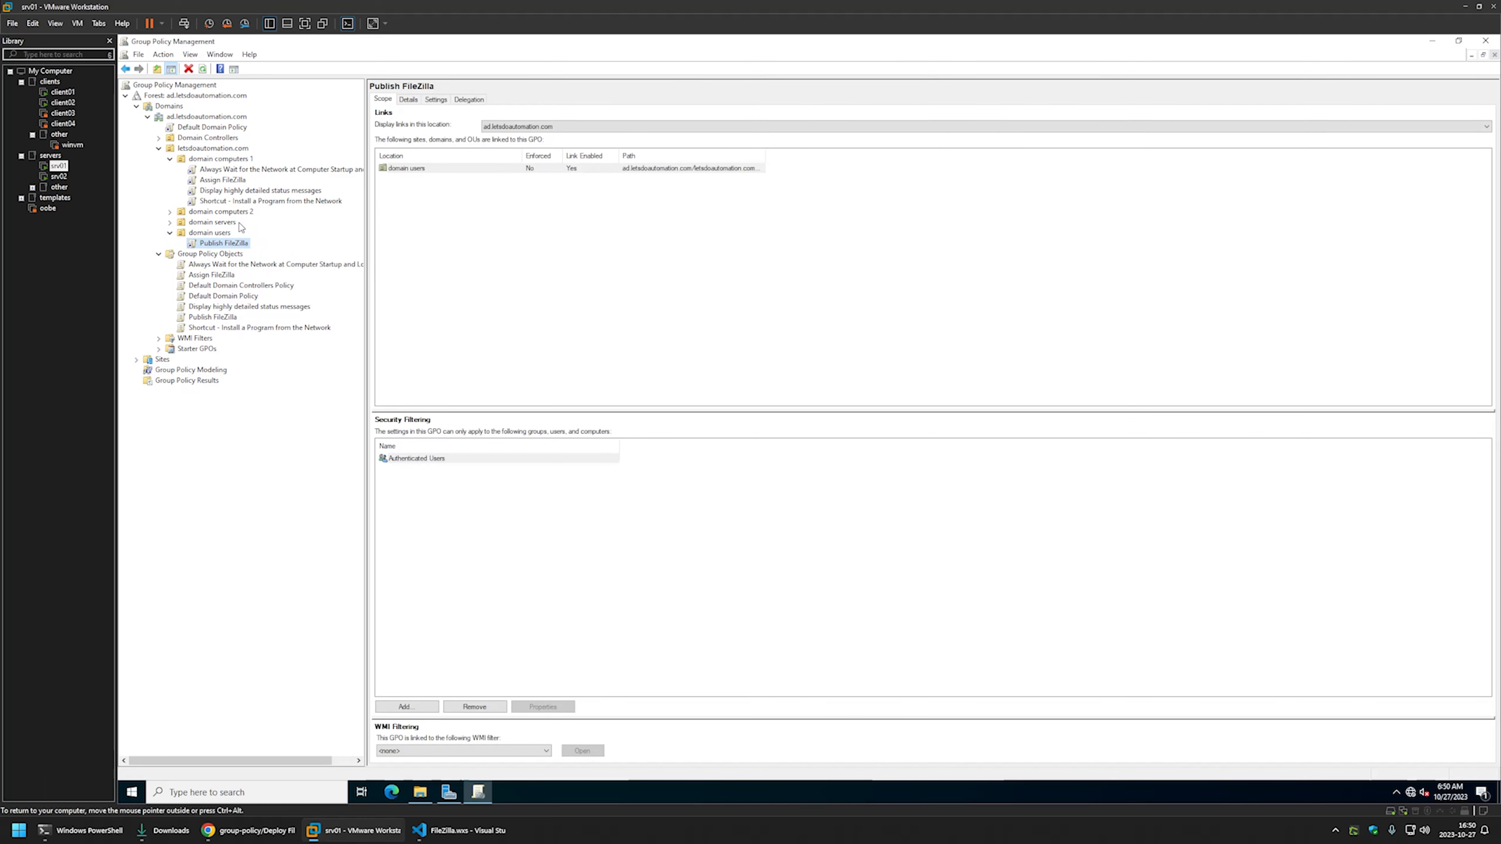
left_click(62, 104)
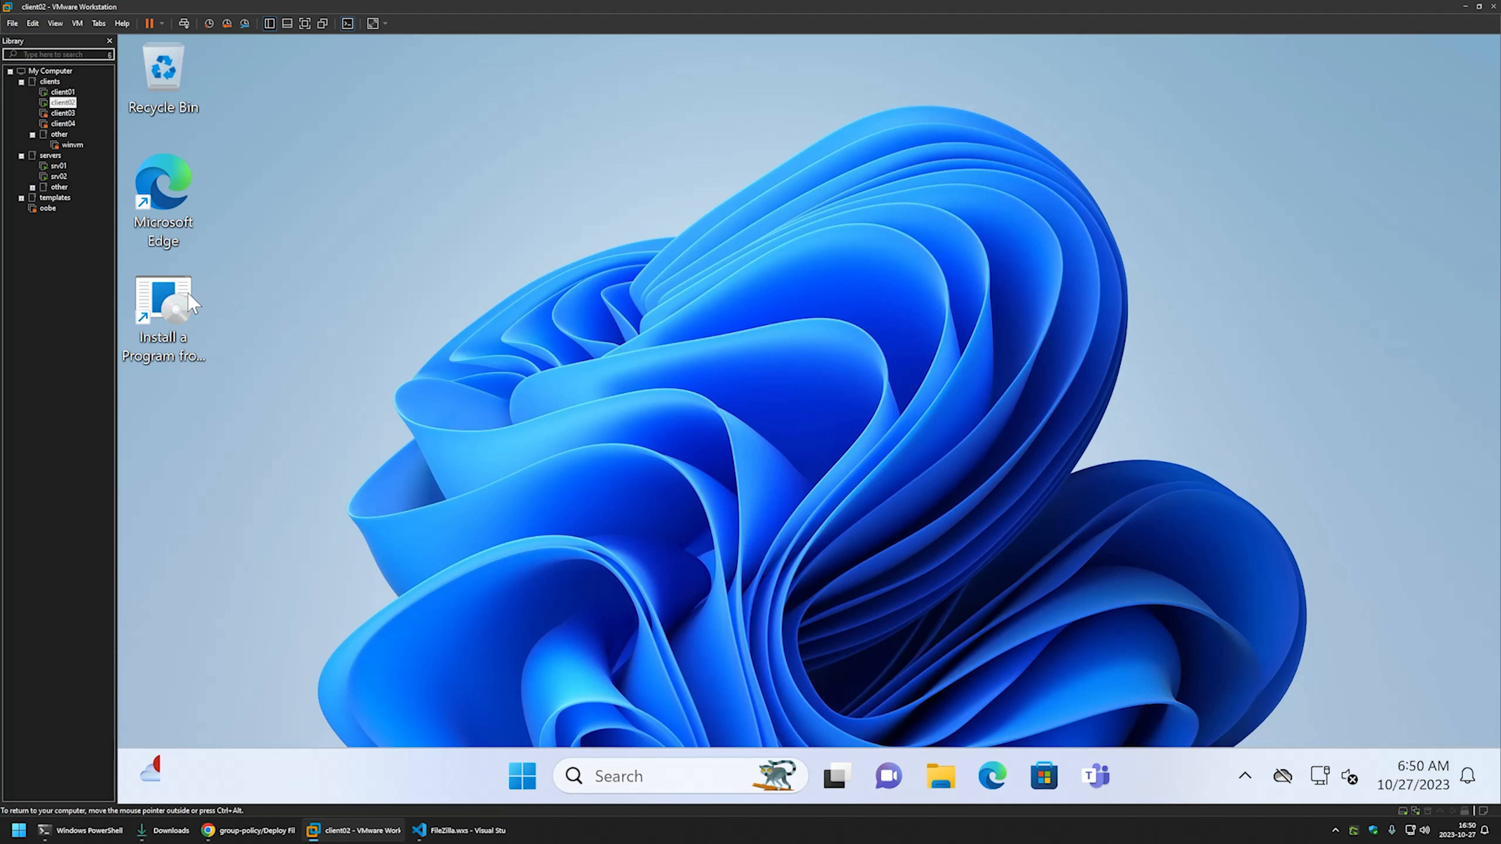
- Open Install a Program from the Network, then run gpupdate in Command Prompt
double_click(180, 300)
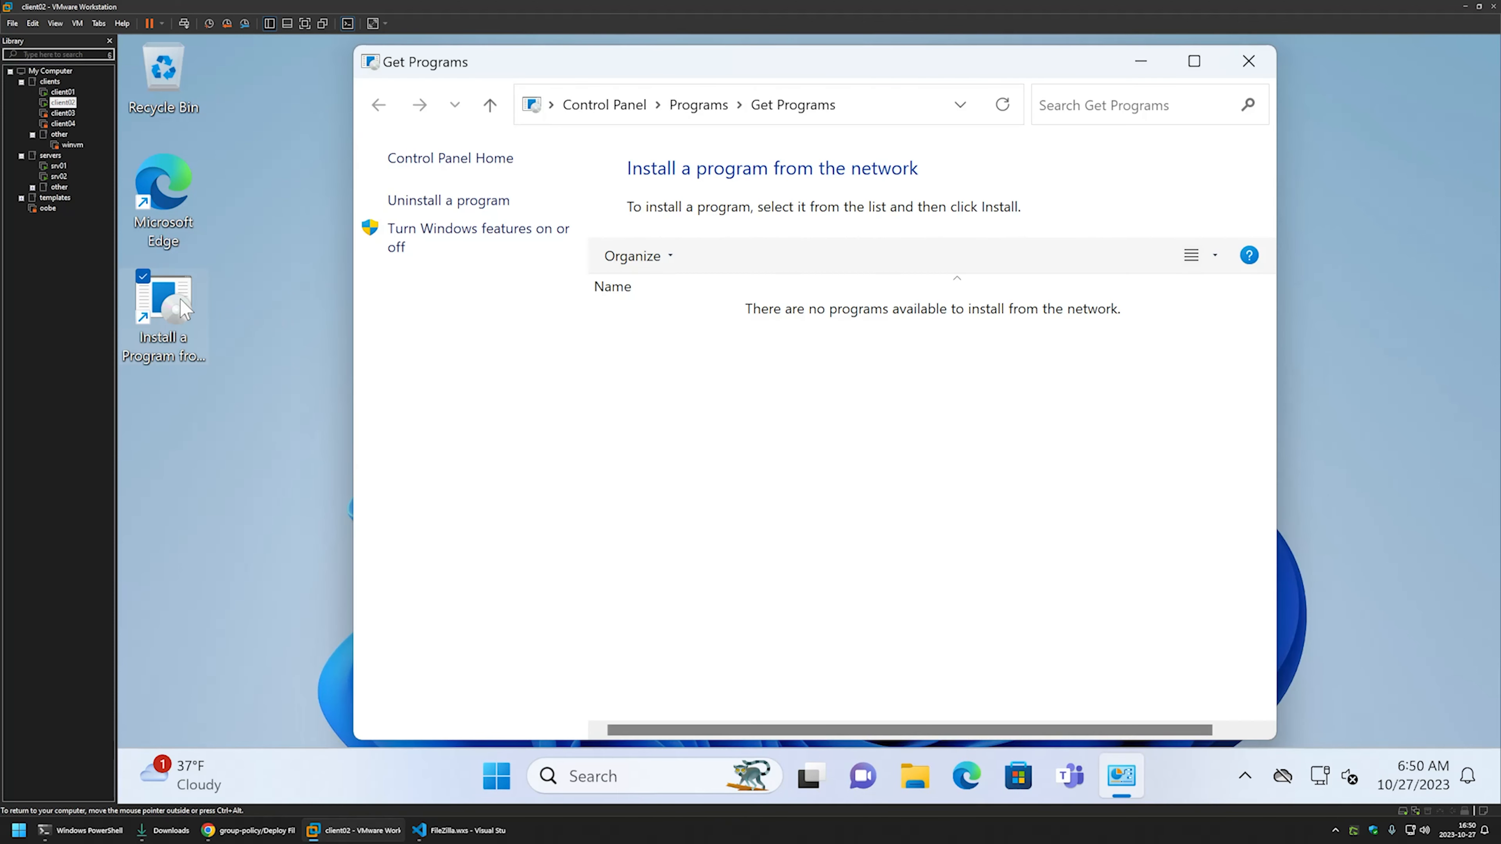
left_click(497, 776)
type("cmd")
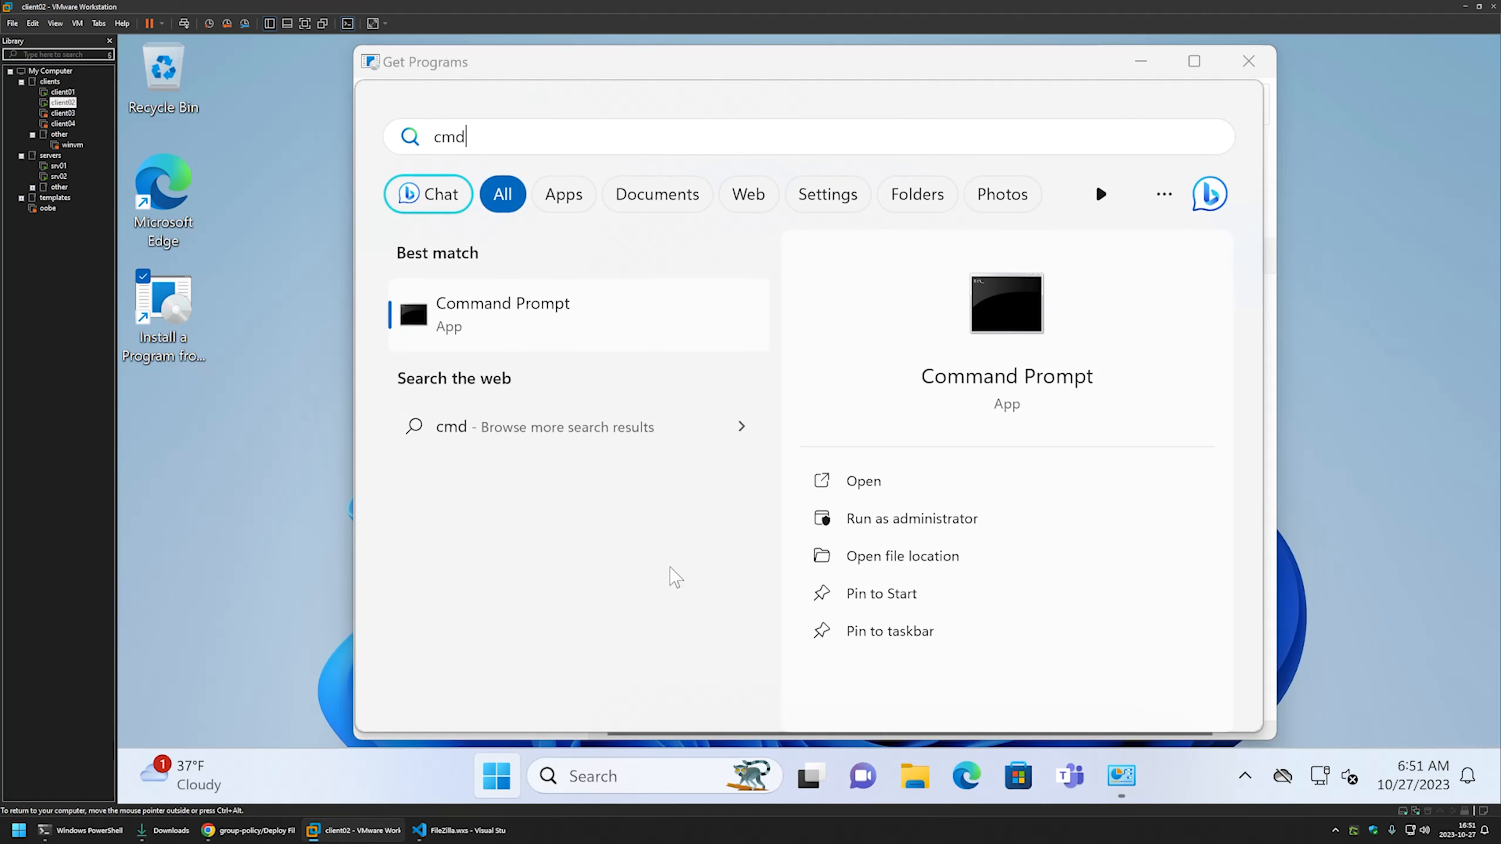
key("Return")
type("g")
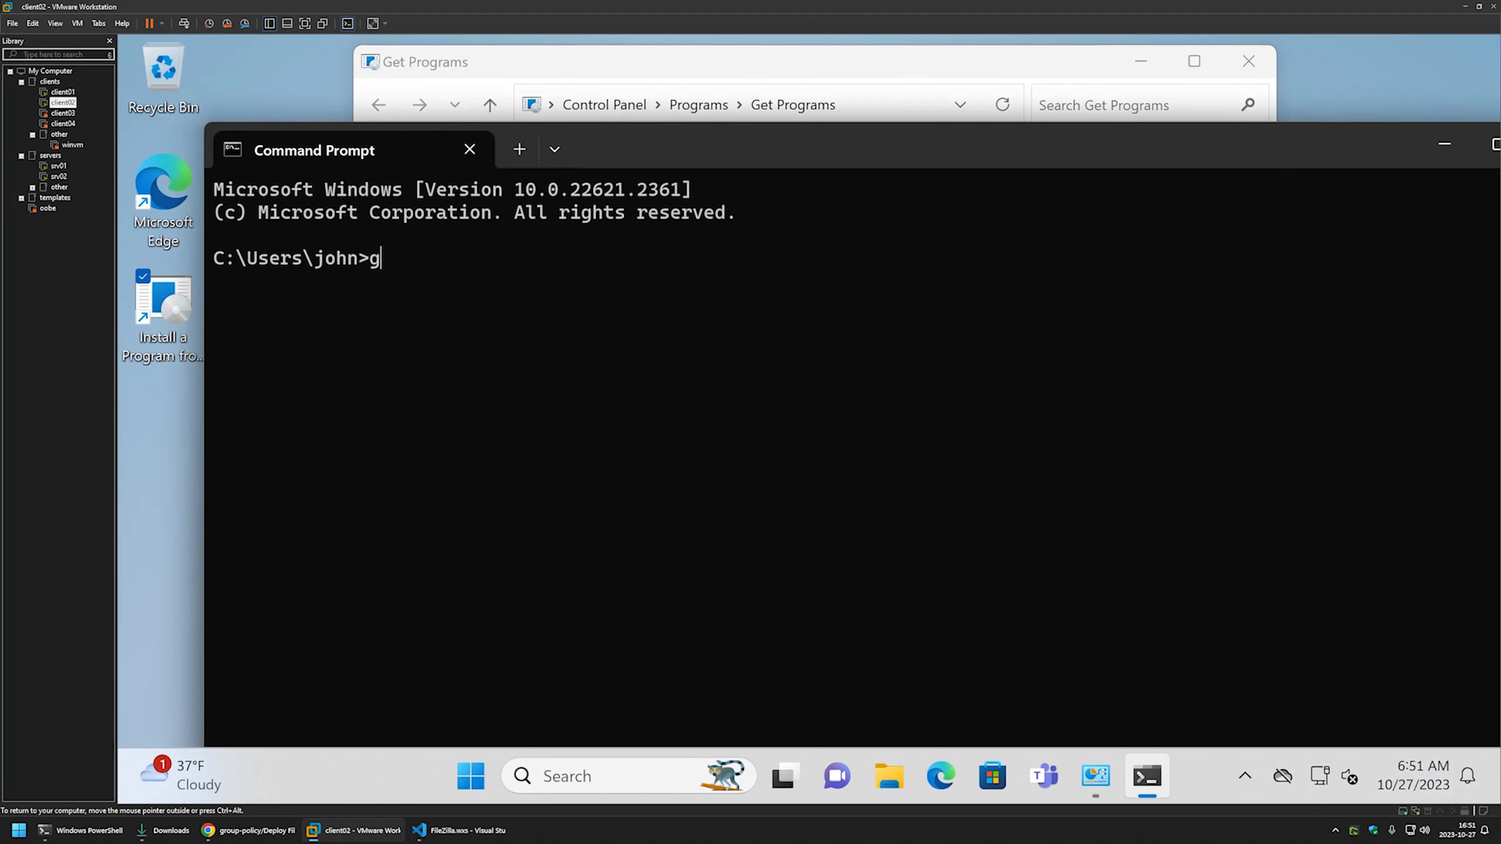
type("pupdate")
key("Return")
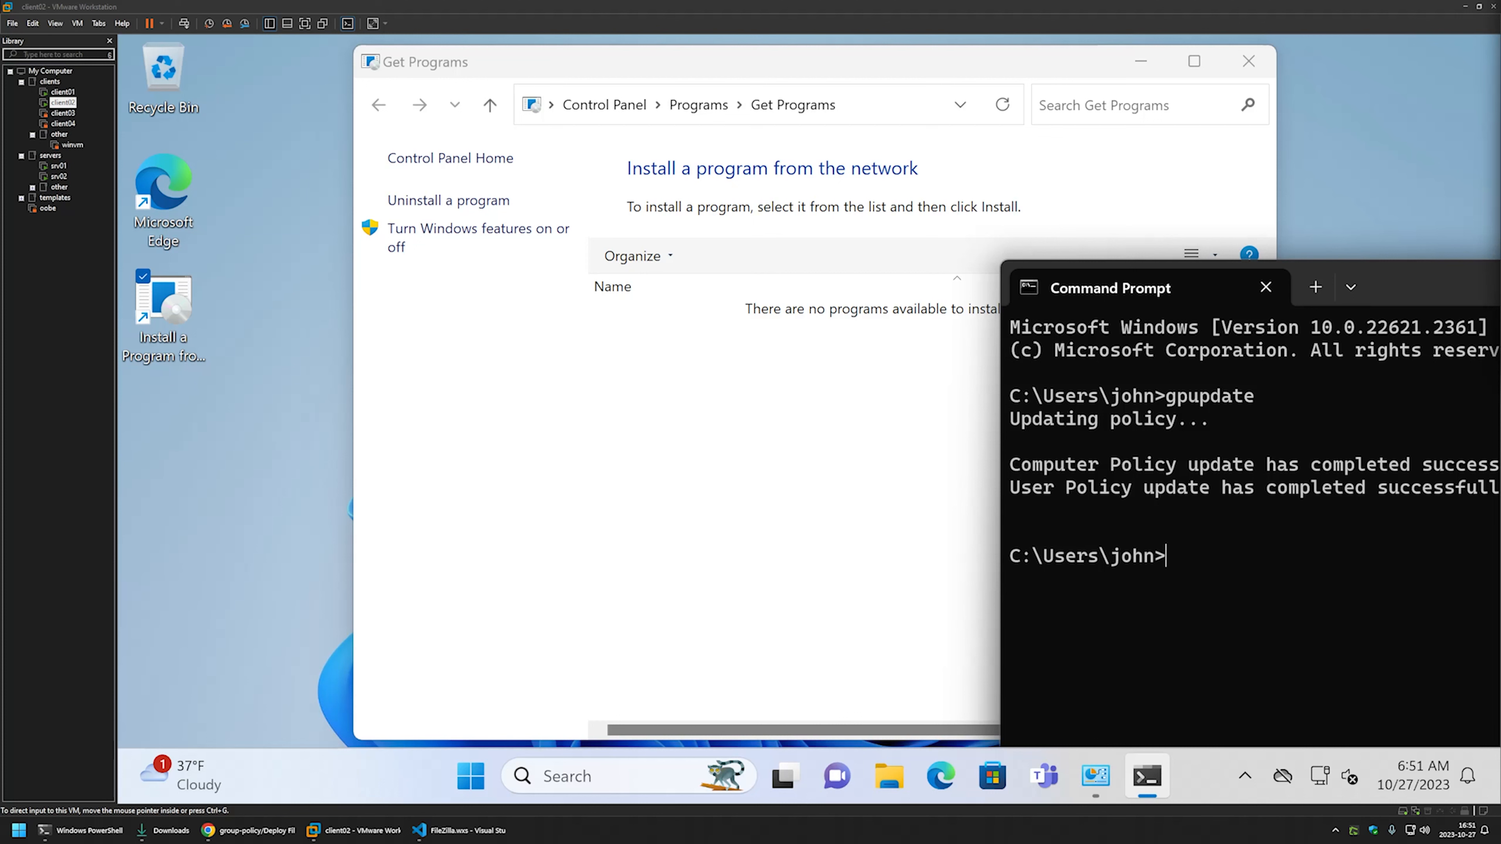
- Refresh Get Programs, install Deploy FileZilla, and acknowledge the completion message
right_click(748, 373)
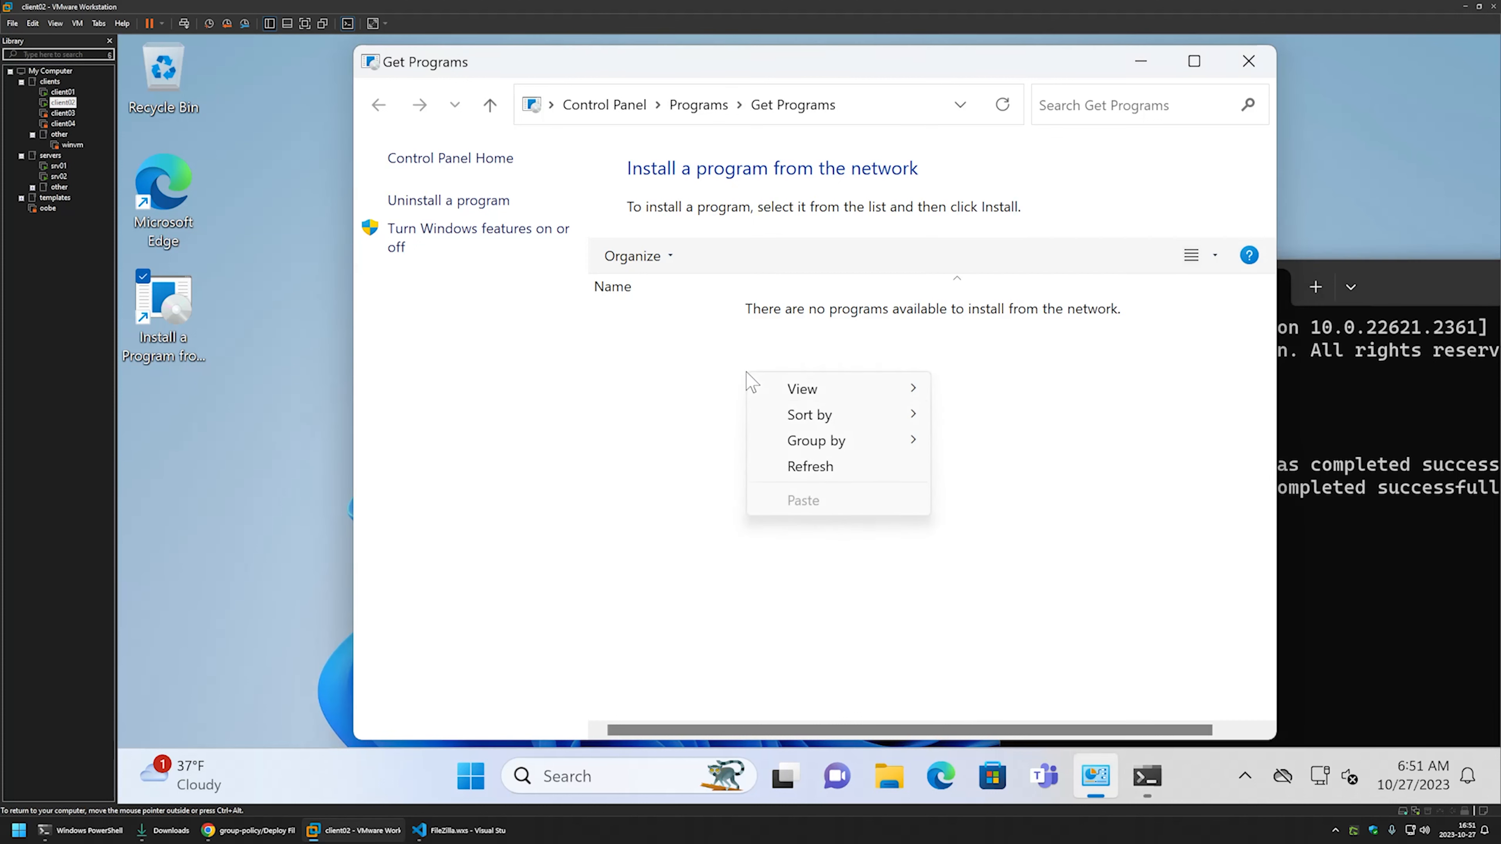
left_click(792, 466)
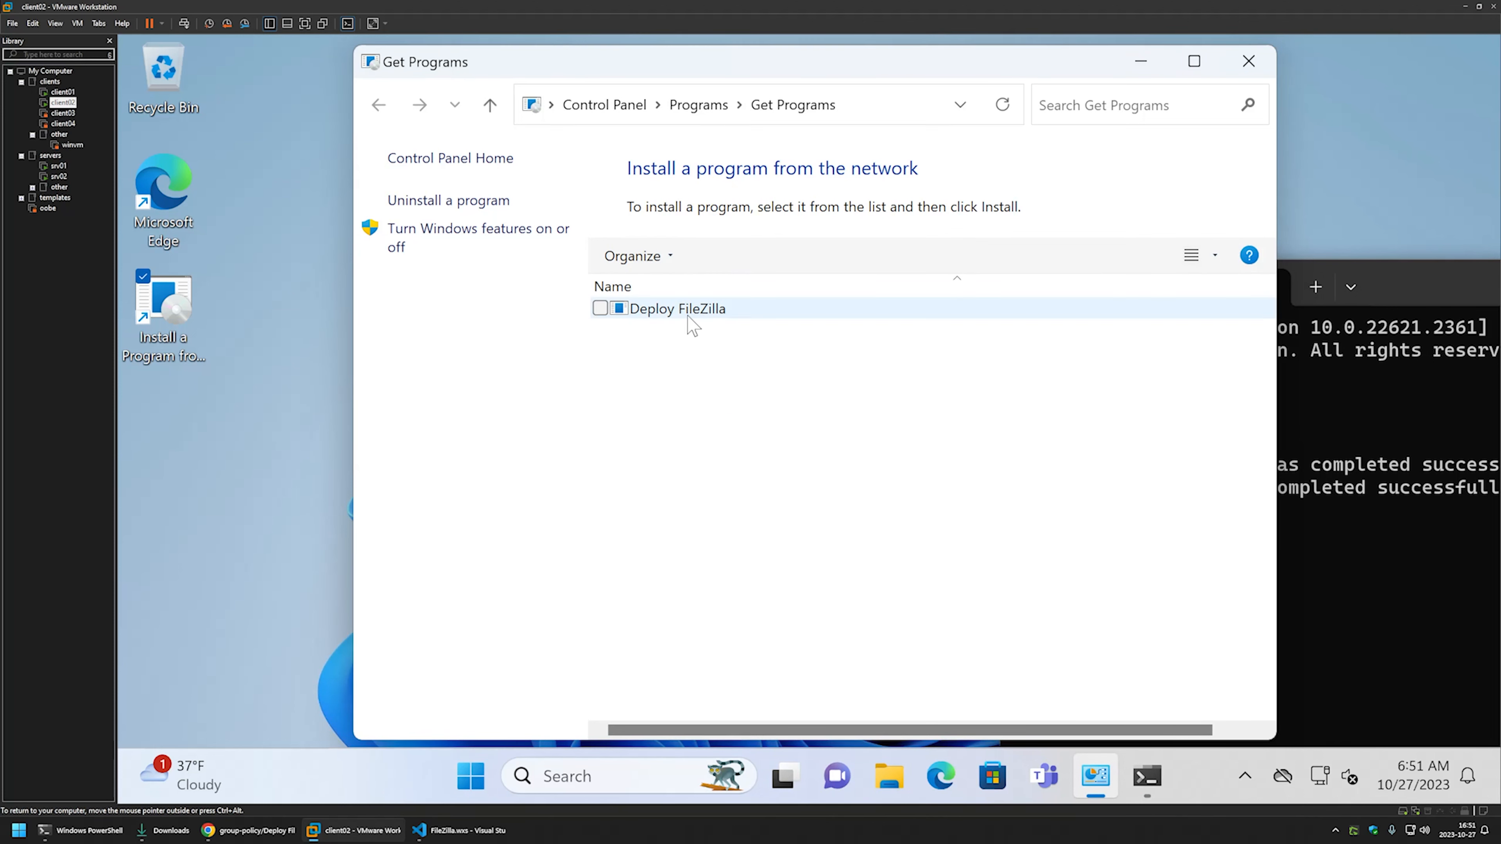
double_click(671, 315)
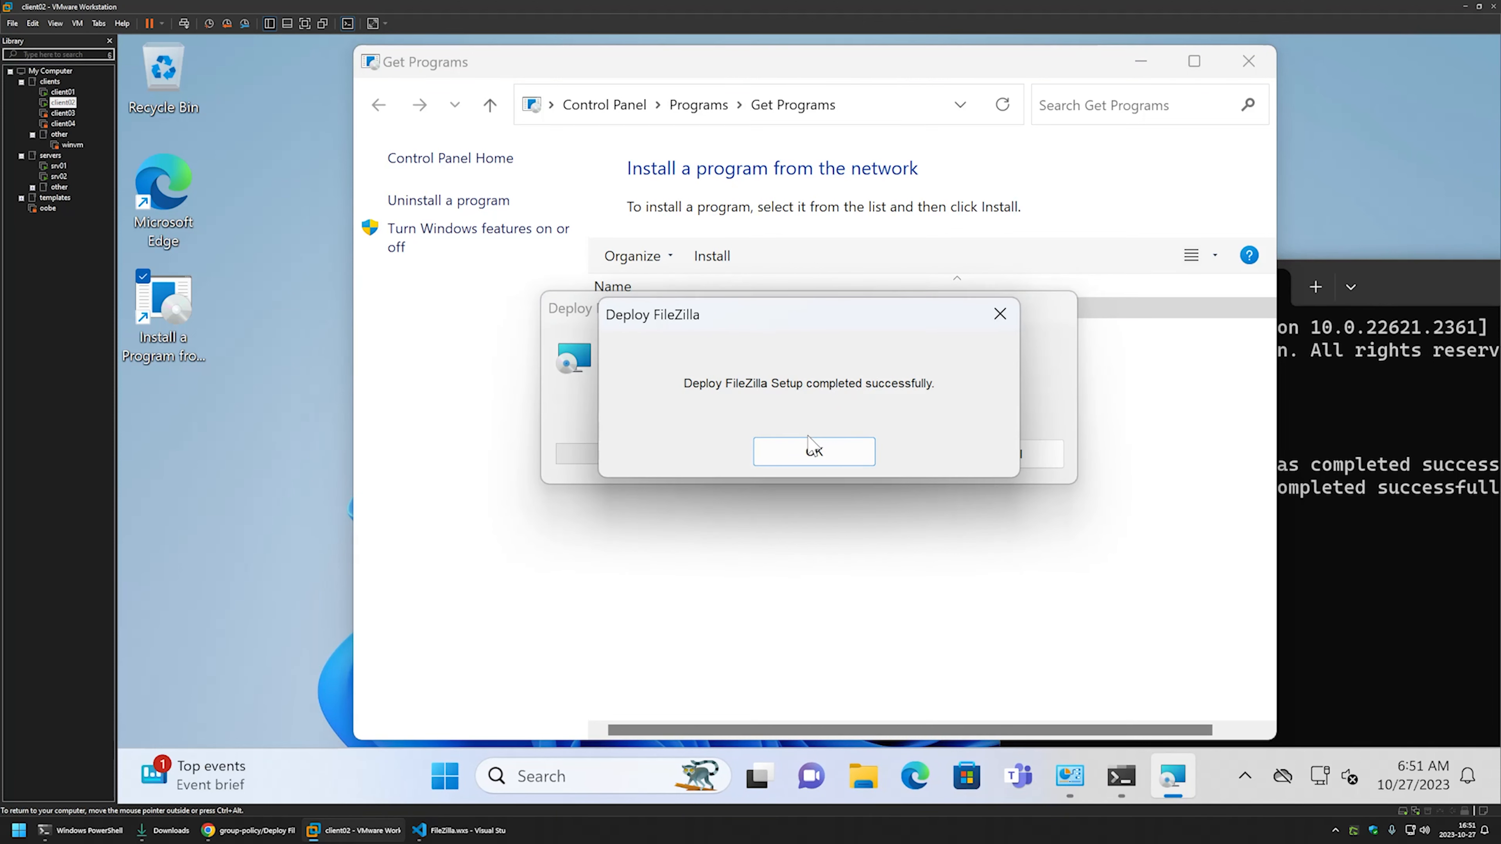
left_click(812, 451)
- Launch FileZilla 3.66.0 from All apps, close its Welcome dialog, and maximize the window
left_click(460, 765)
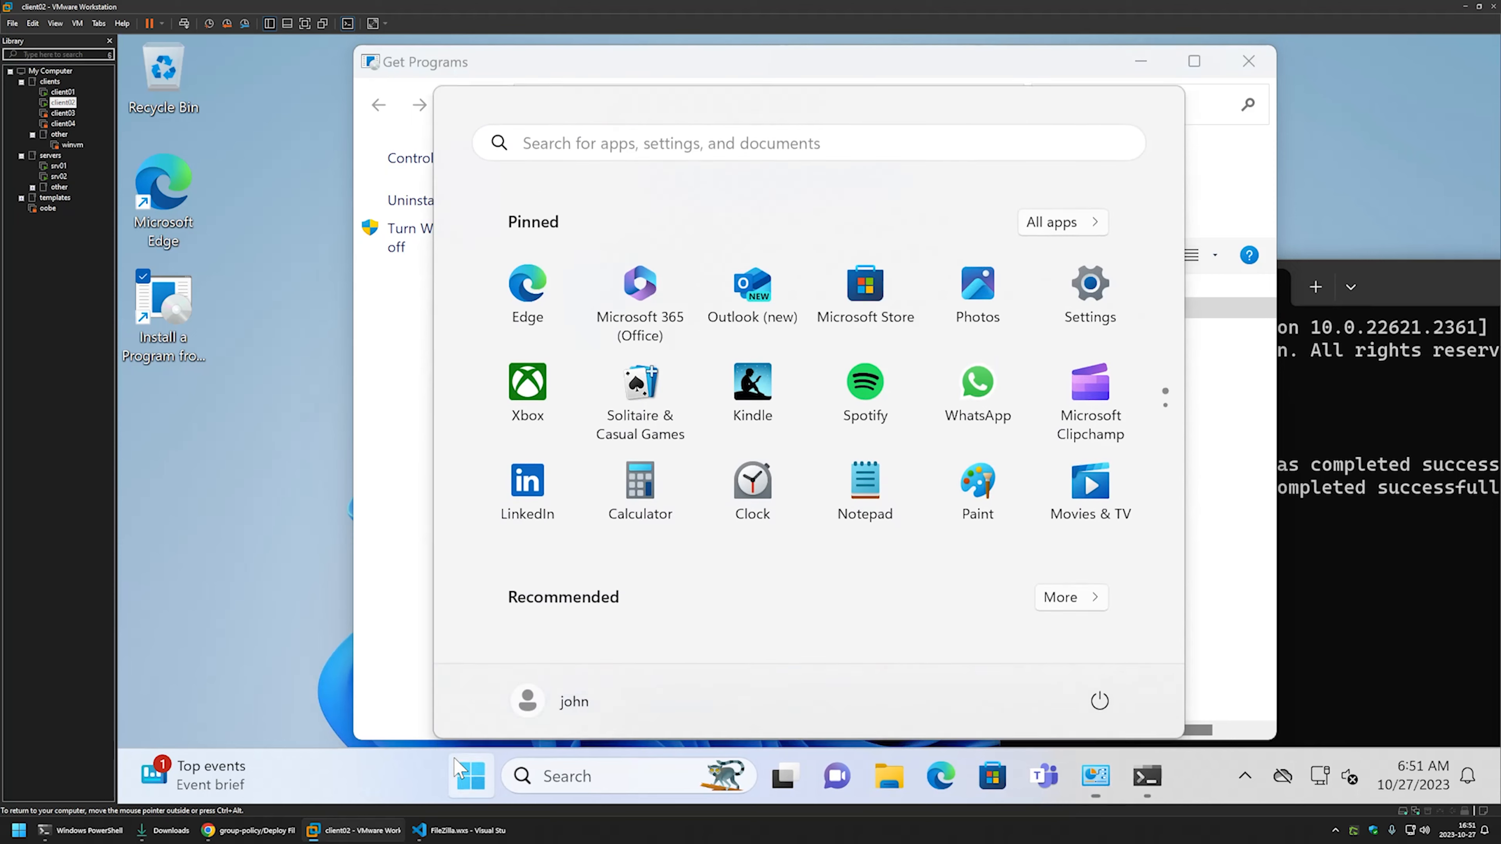
left_click(1050, 223)
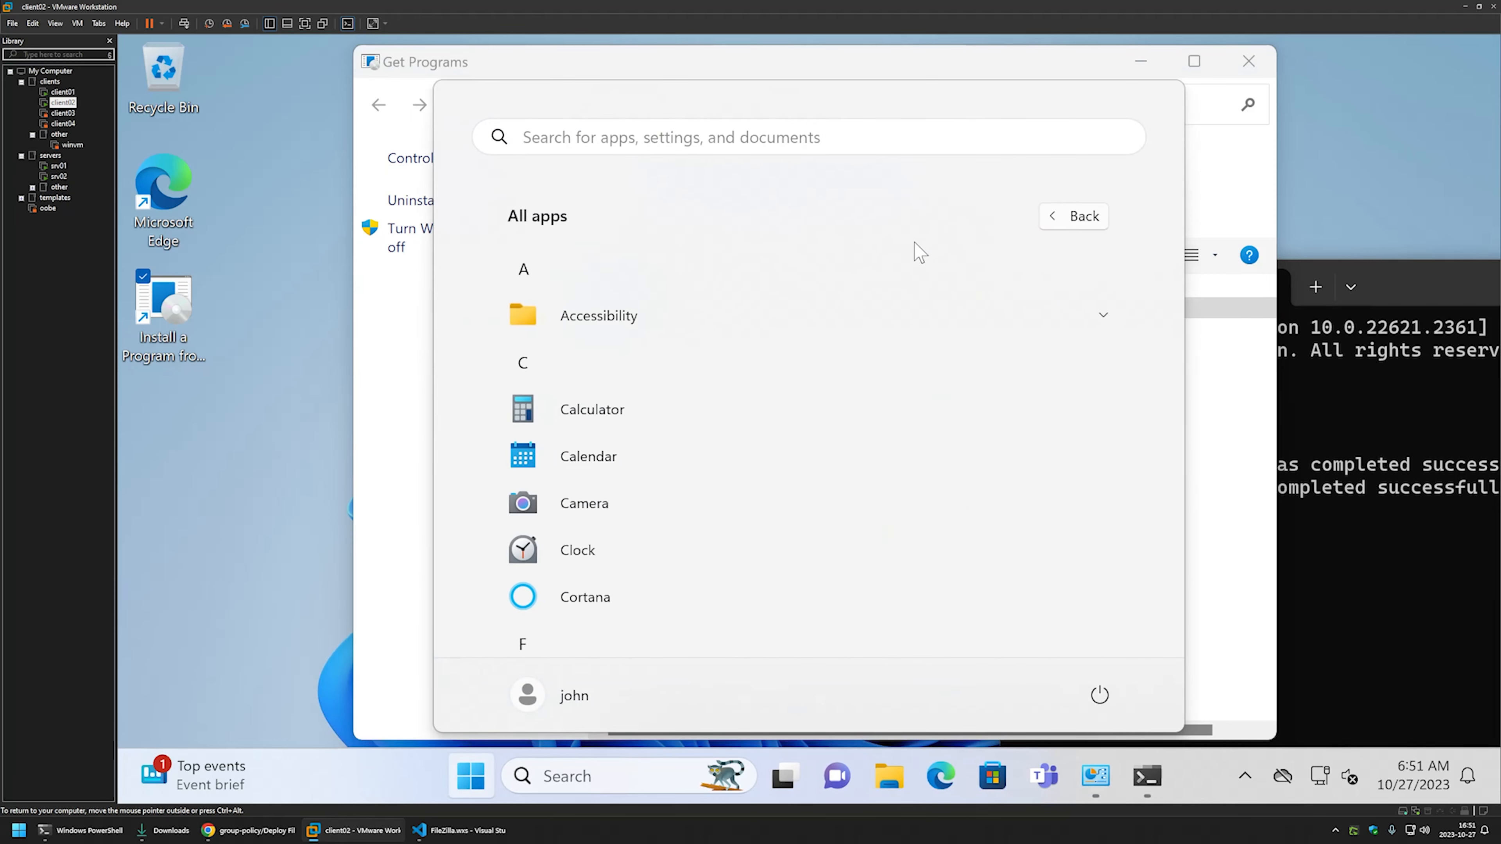
scroll(898, 261, "down", 5)
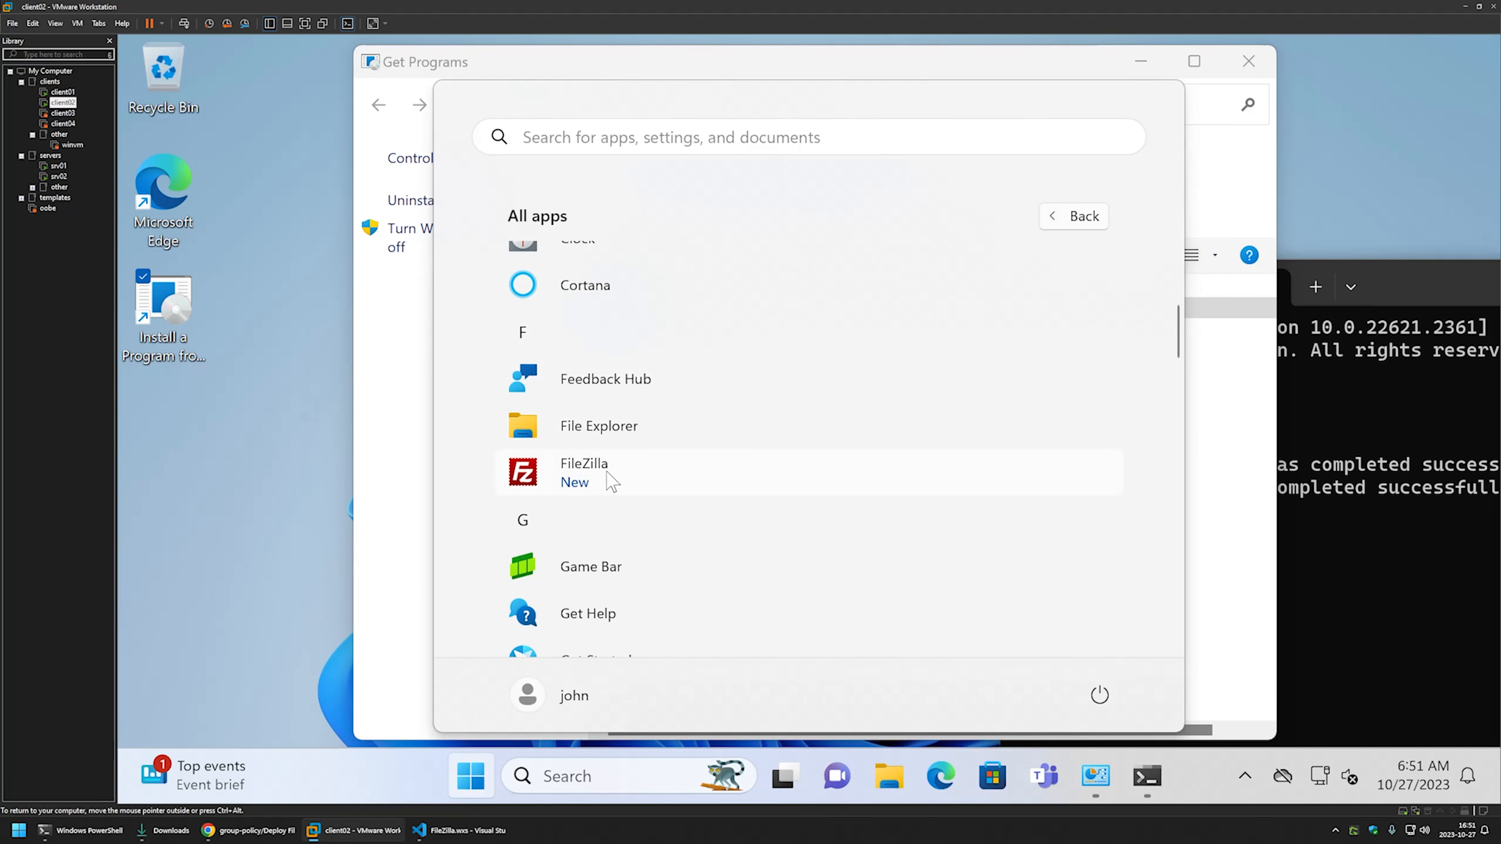
left_click(613, 480)
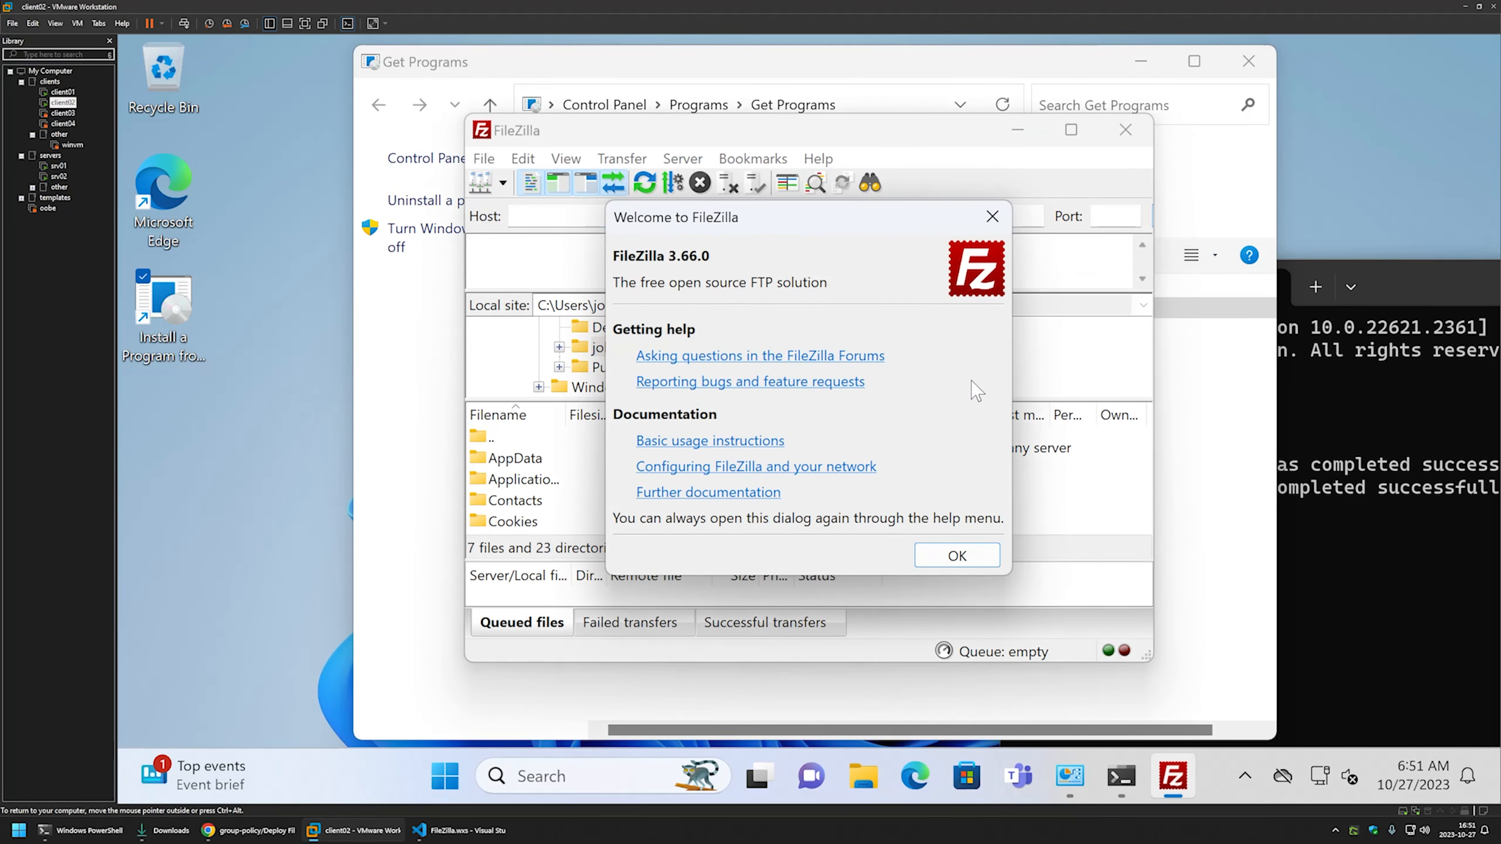
left_click(992, 216)
double_click(901, 131)
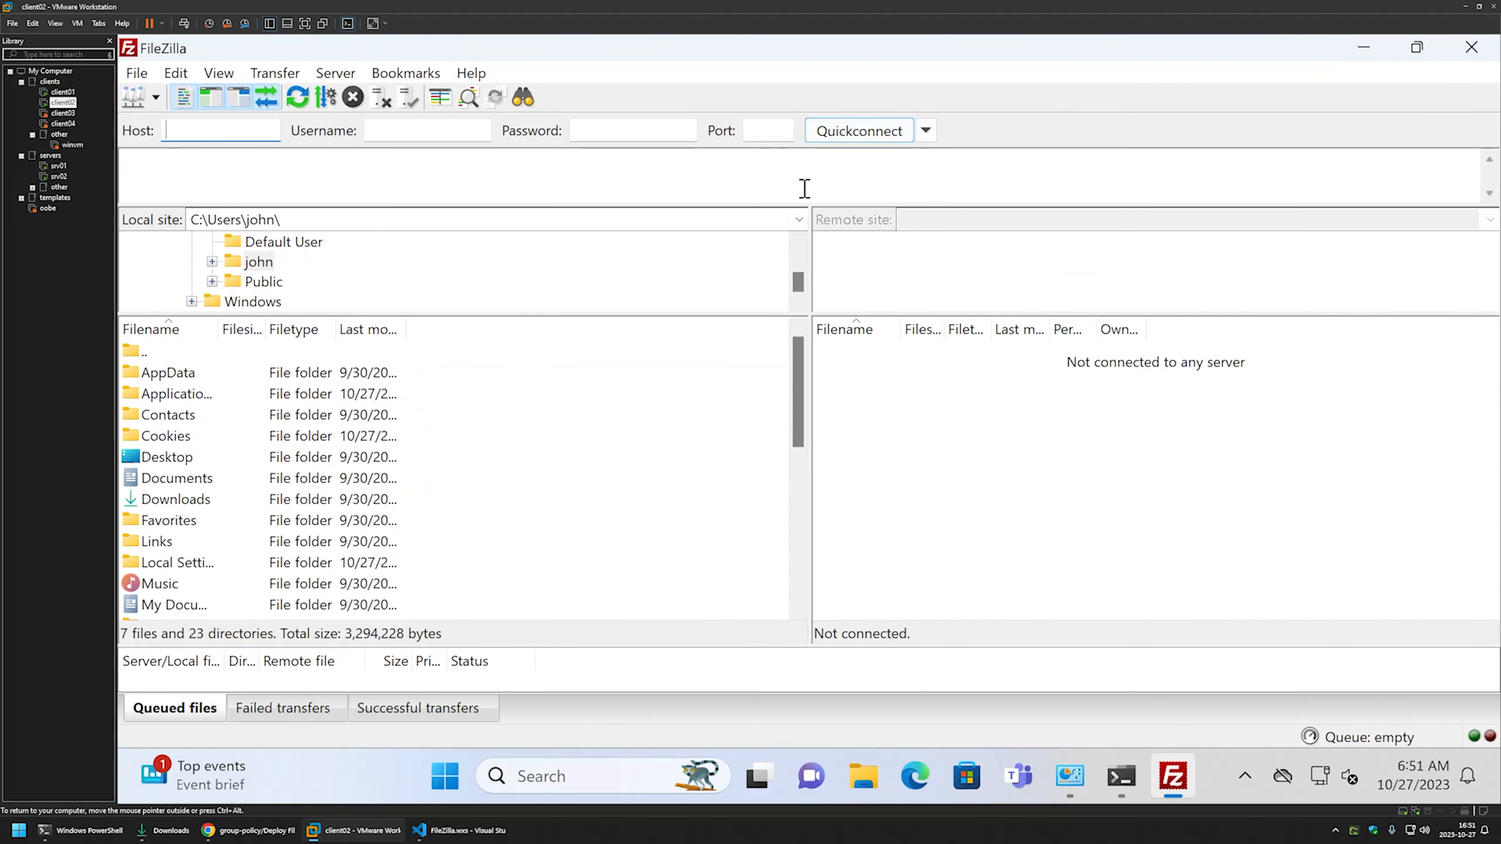